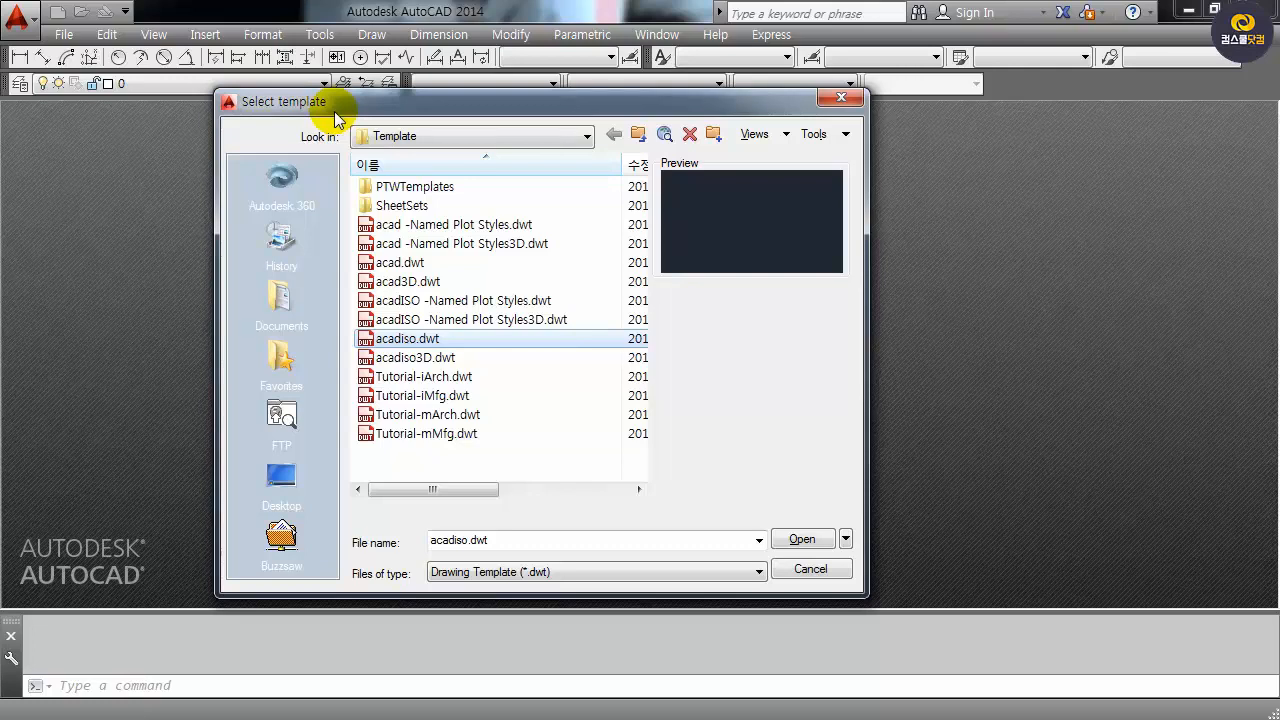
Start a new blank drawing with Open with no Template - Metric.
left_click(845, 541)
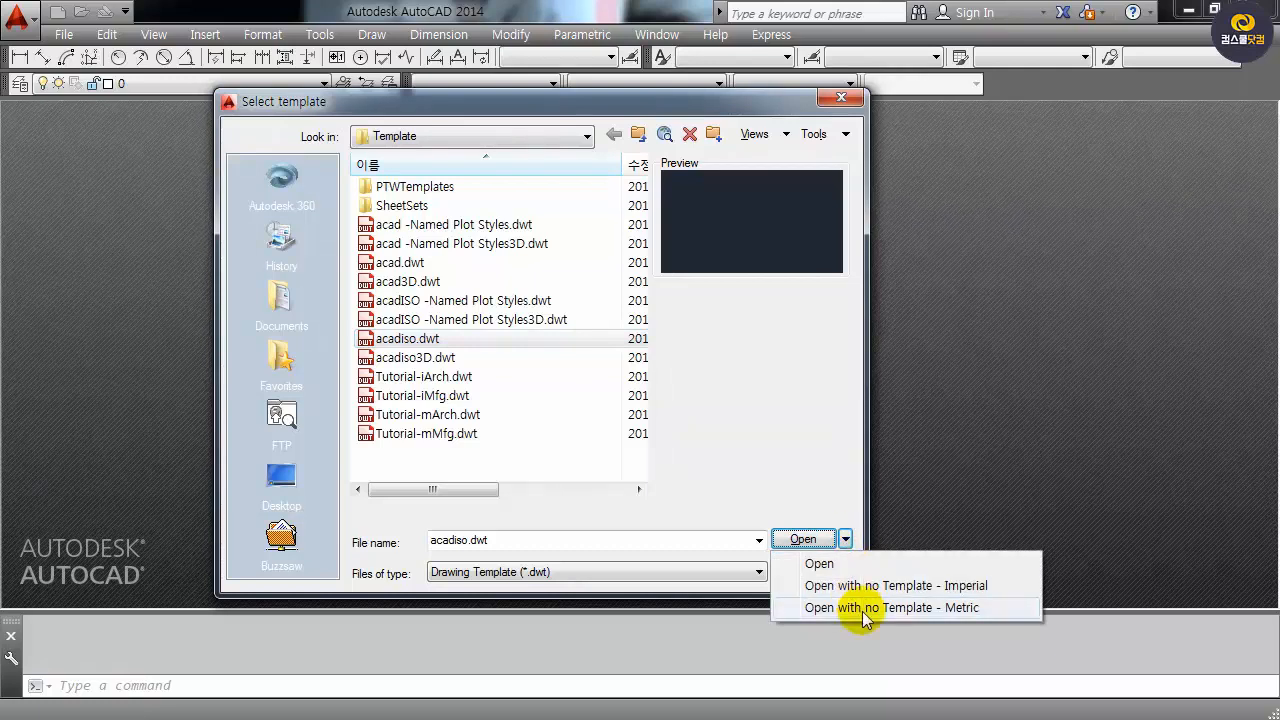
left_click(962, 608)
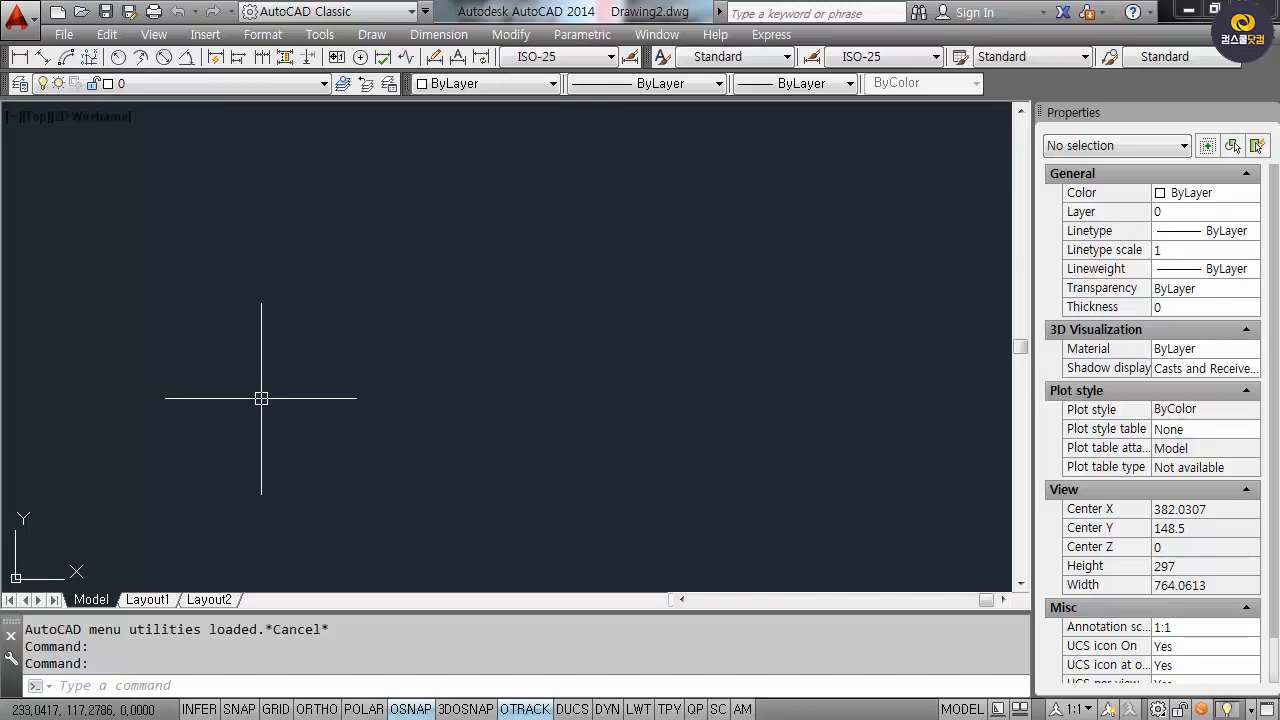
type("l")
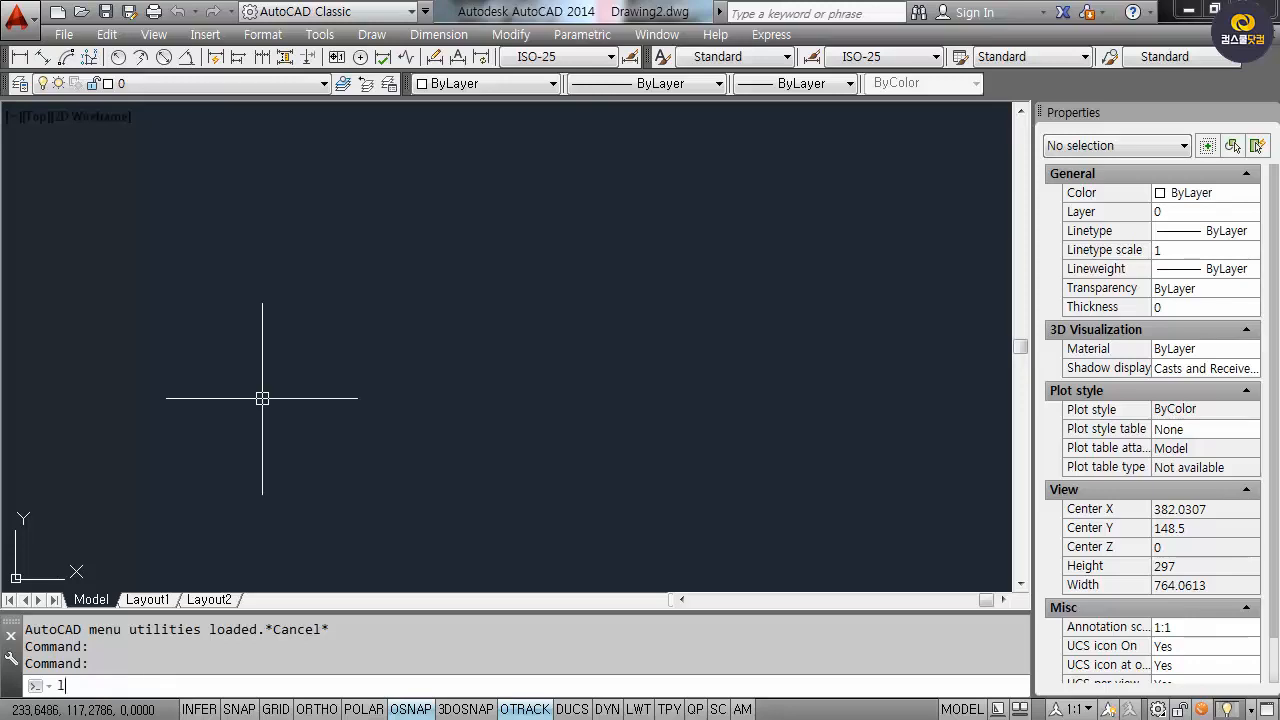
key("Return")
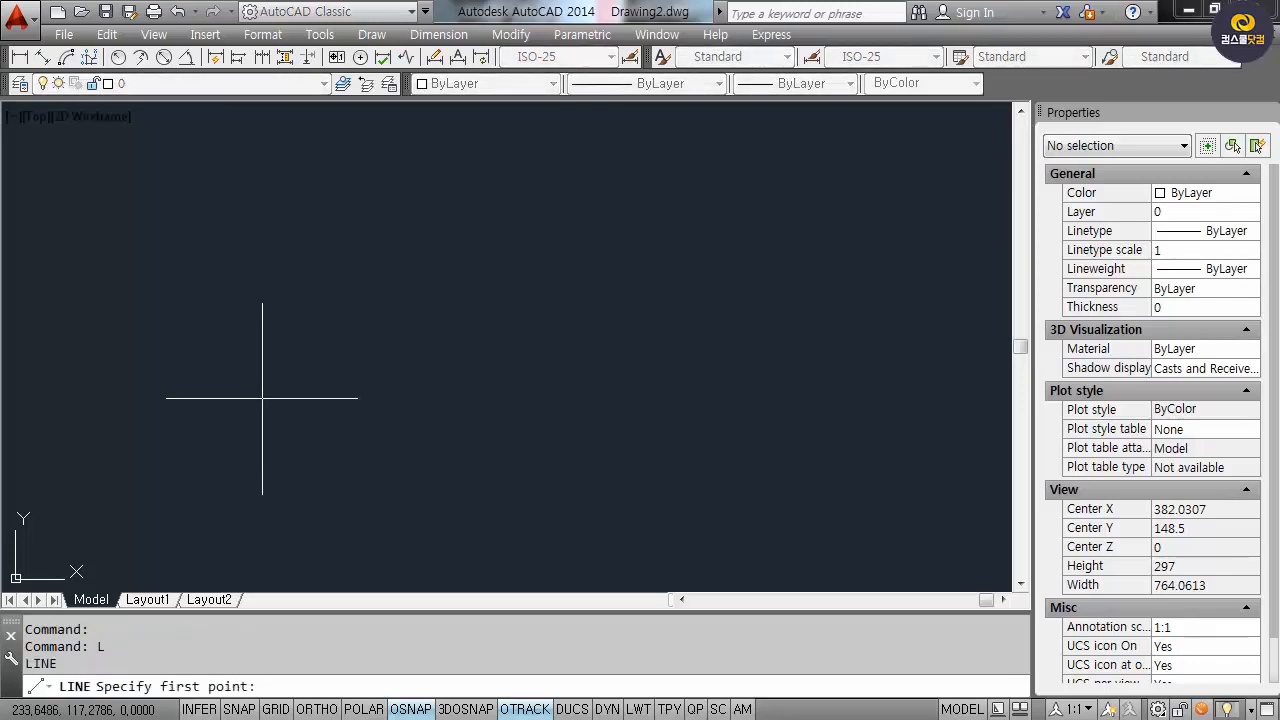
key("Return")
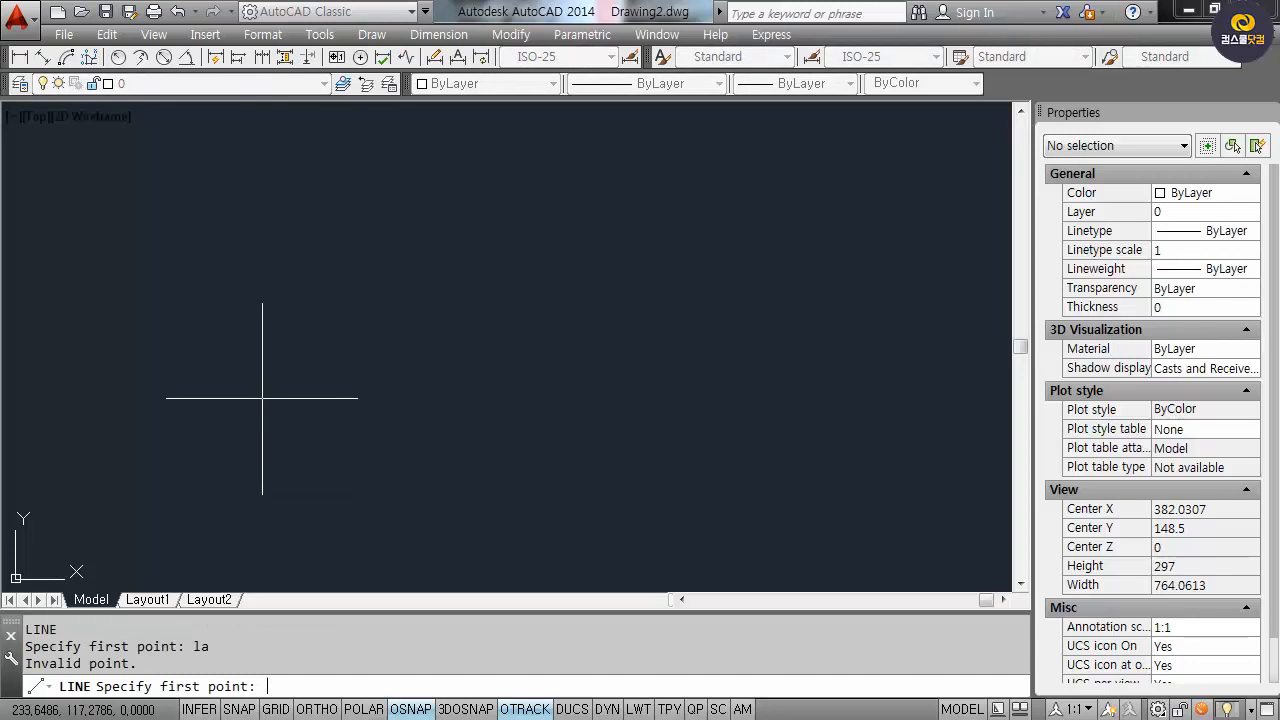
key("Escape")
key("Escape")
left_click(440, 455)
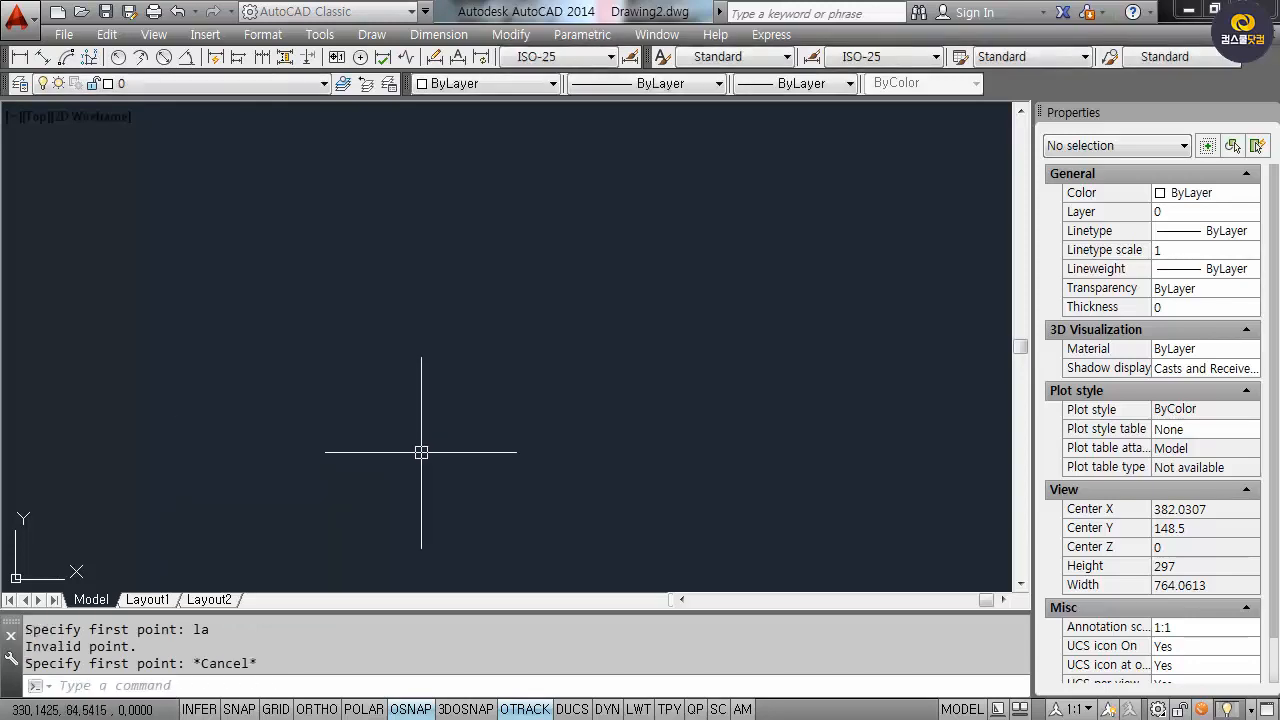
left_click(234, 351)
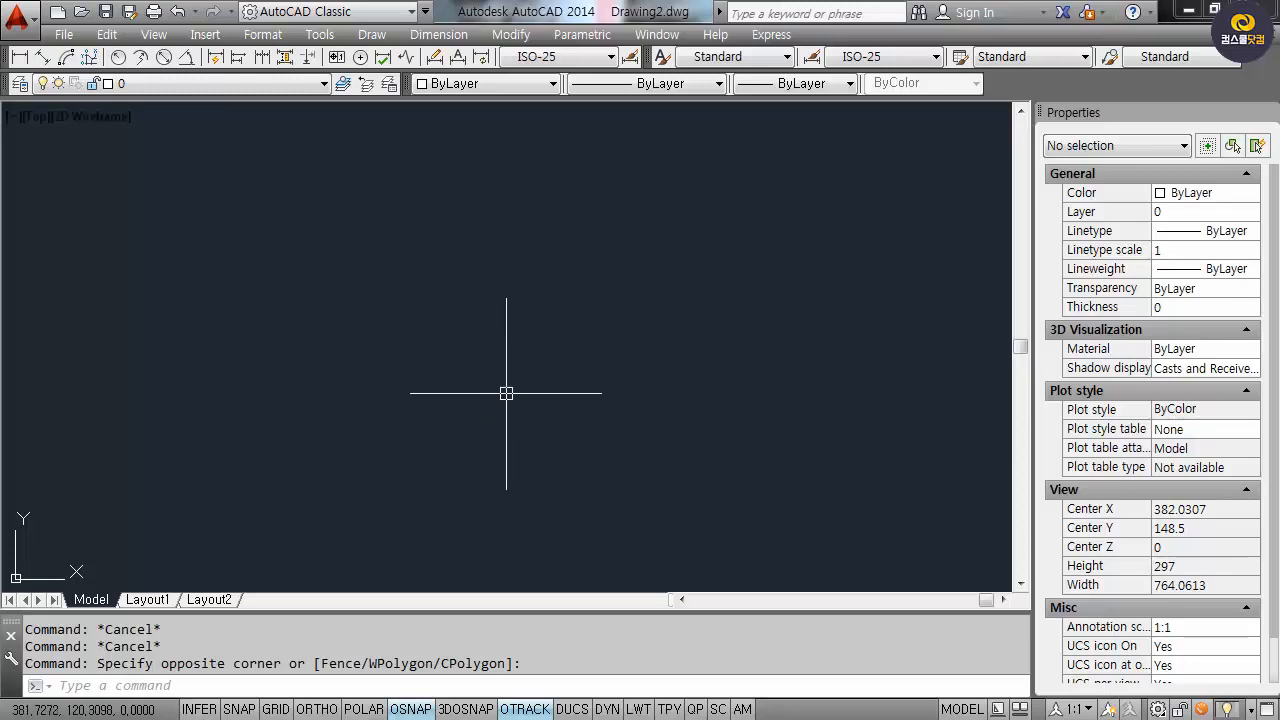
type("LA")
Open the layer list and add a layer named 흰색.
key("Return")
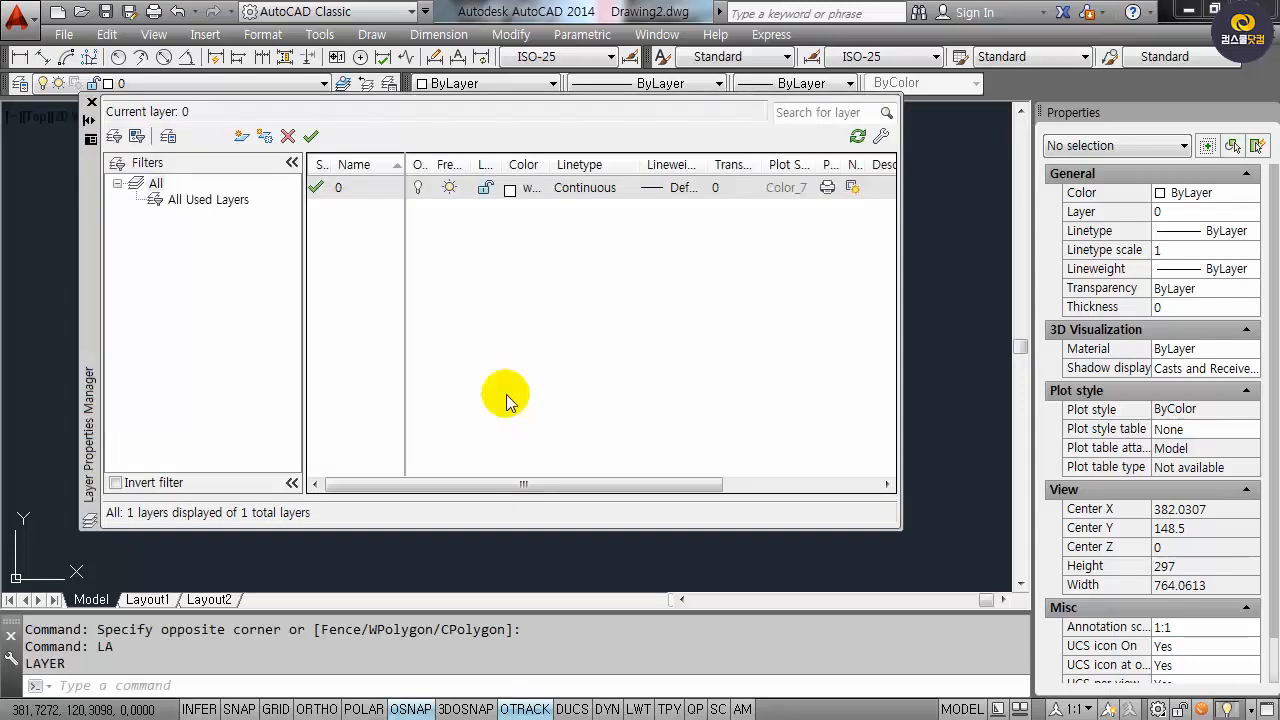
left_click(242, 138)
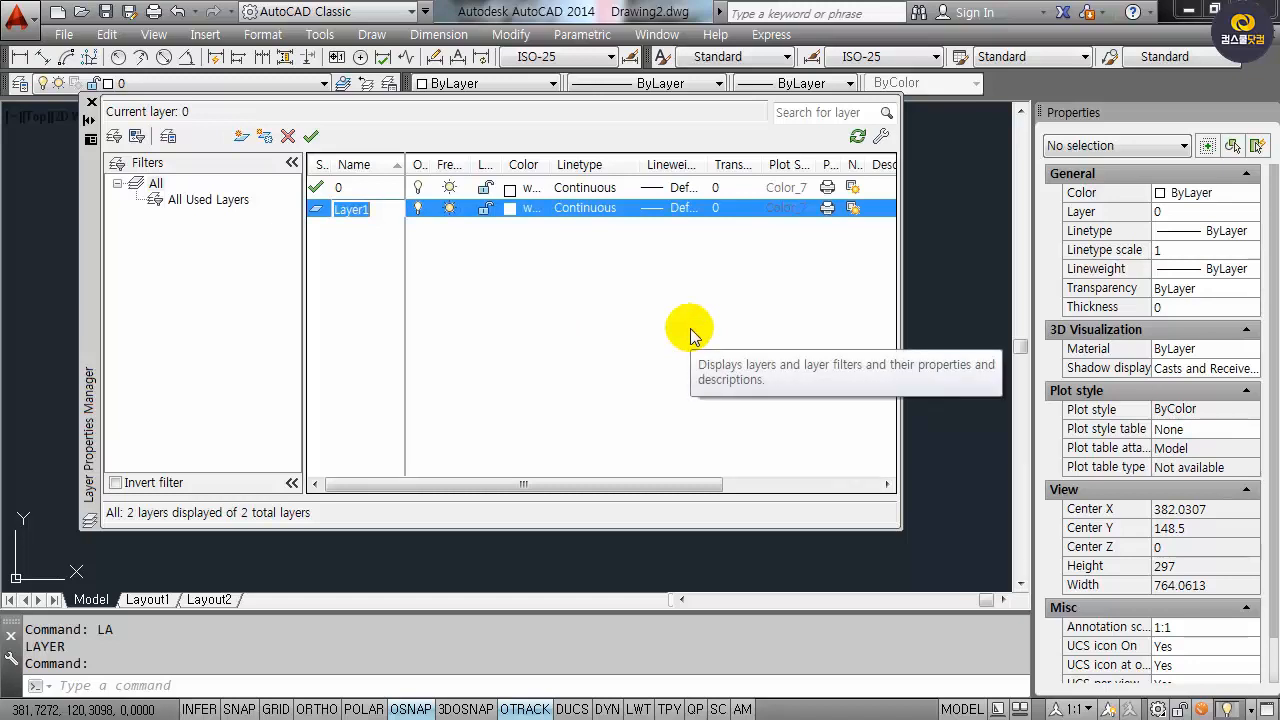
type("g")
key("BackSpace")
key("BackSpace")
key("BackSpace")
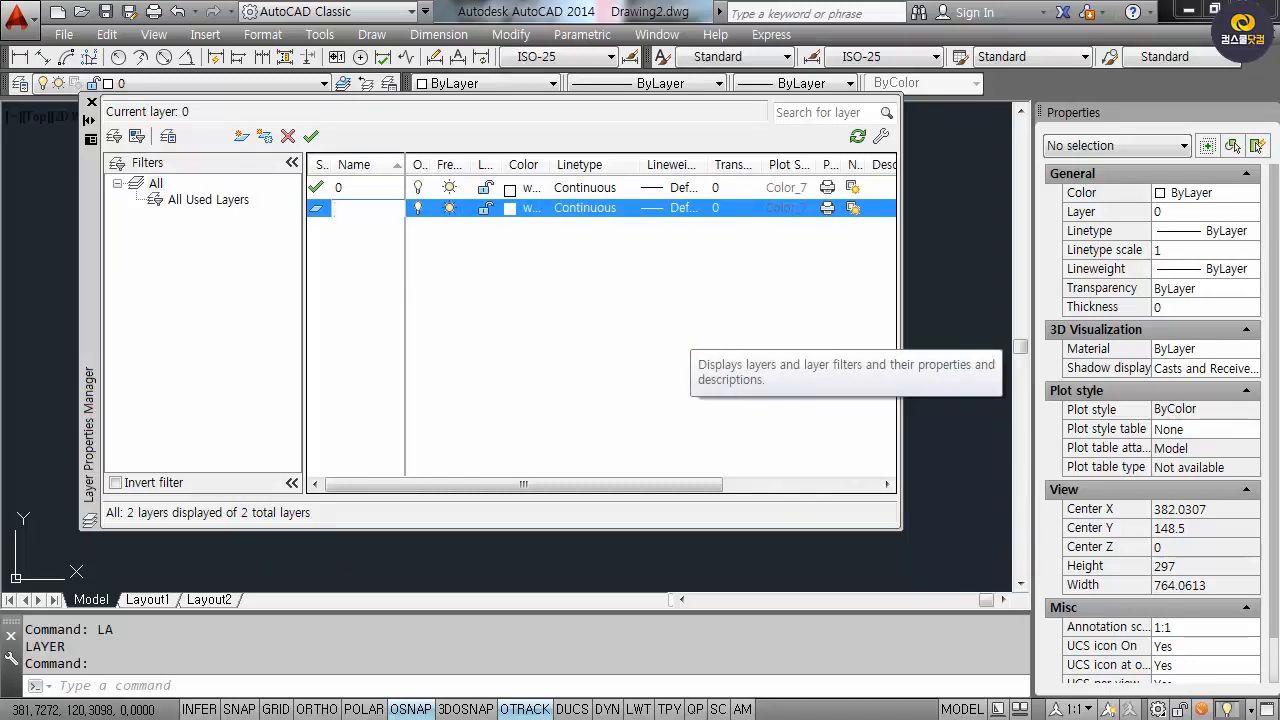
type("흰새ㄱ")
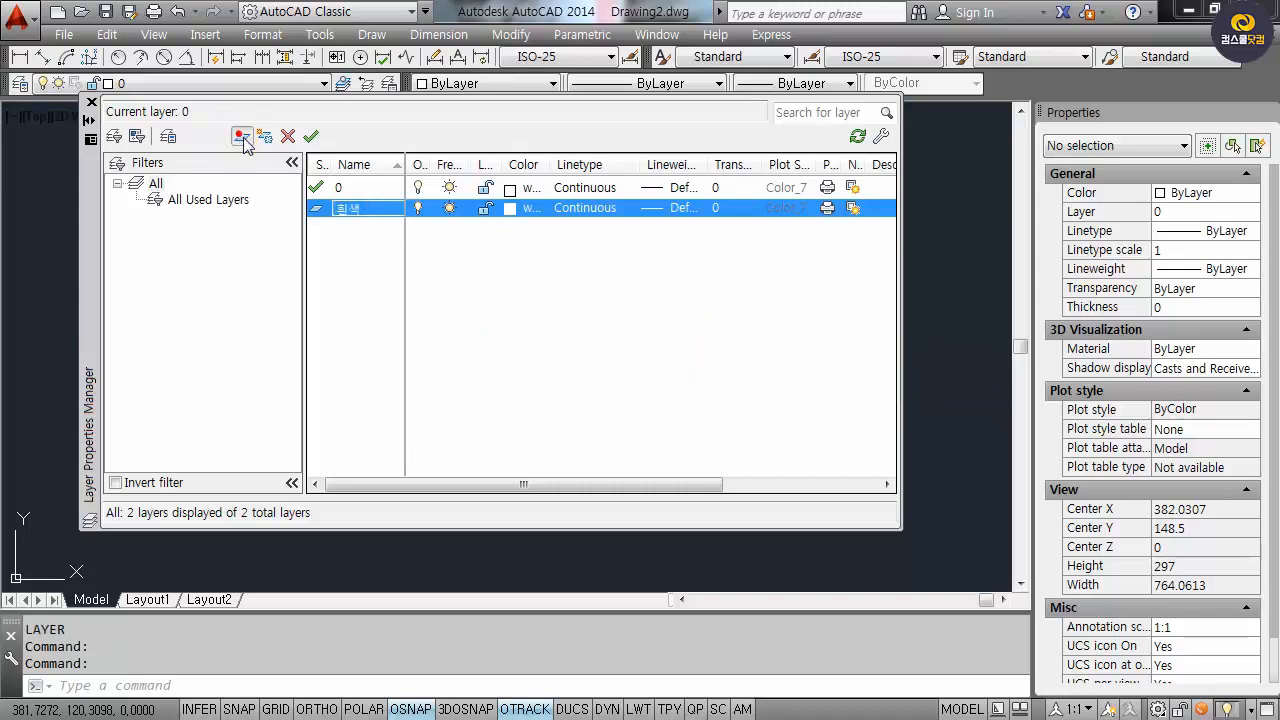
Add layers 노랑 in yellow (colour 2) and 녹색 in green (colour 3).
left_click(240, 137)
type("노")
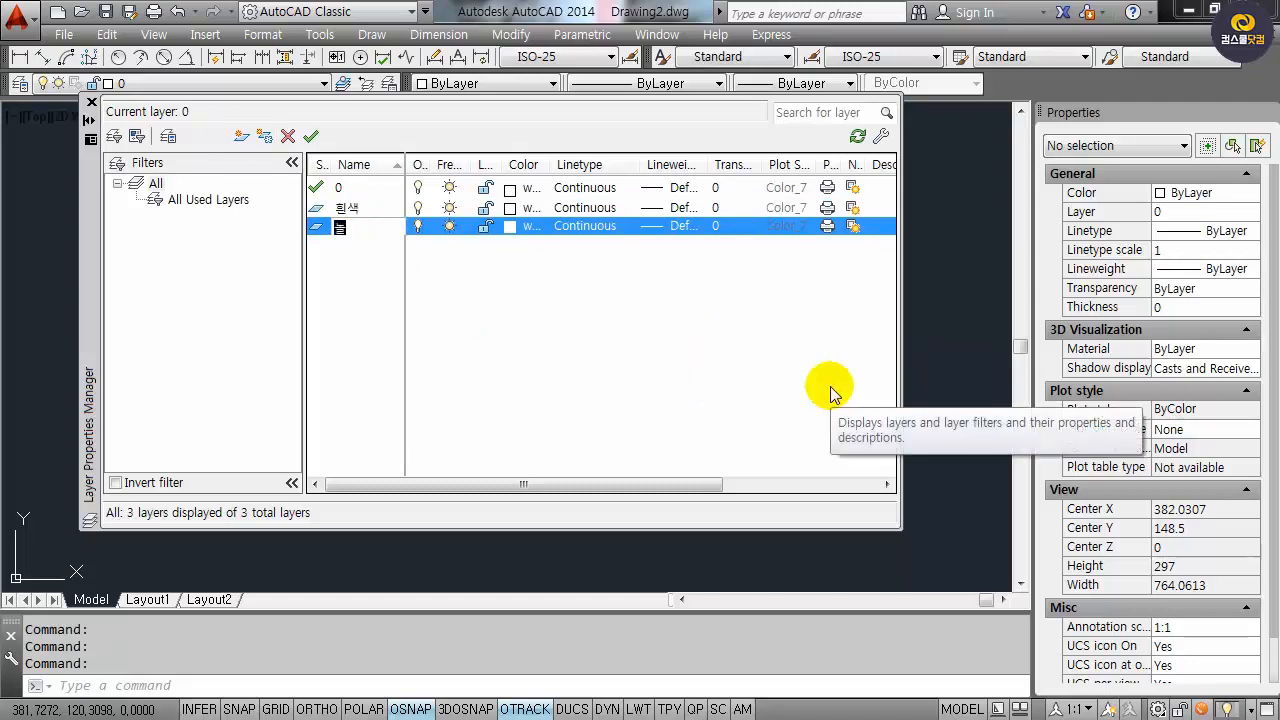
type("랑")
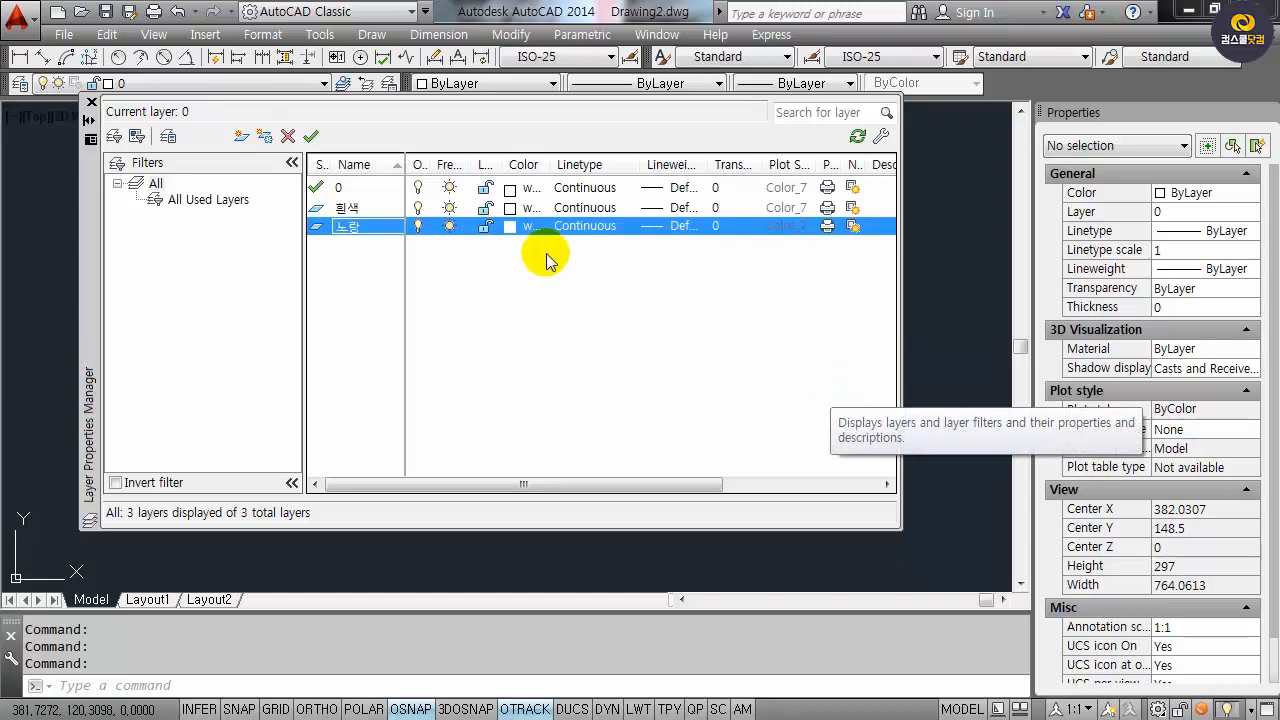
left_click(522, 226)
type("2")
left_click(615, 523)
left_click(240, 136)
type("녹색")
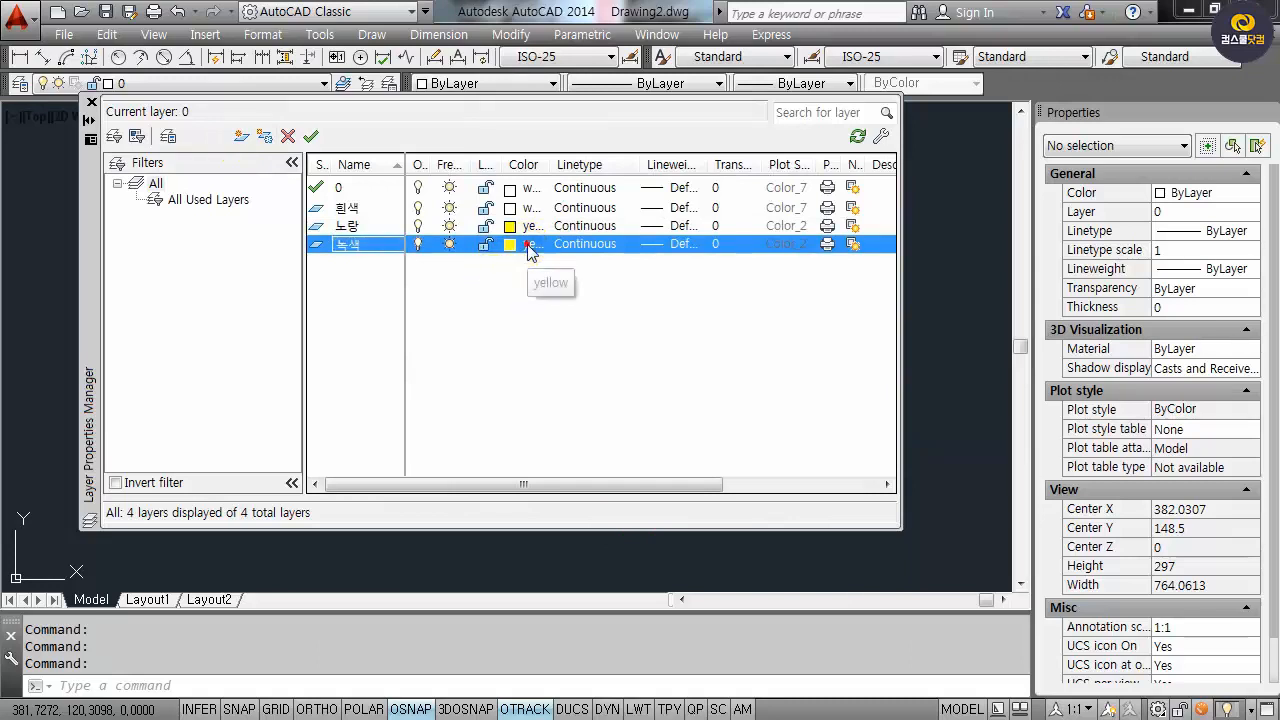
left_click(522, 244)
type("3")
left_click(615, 523)
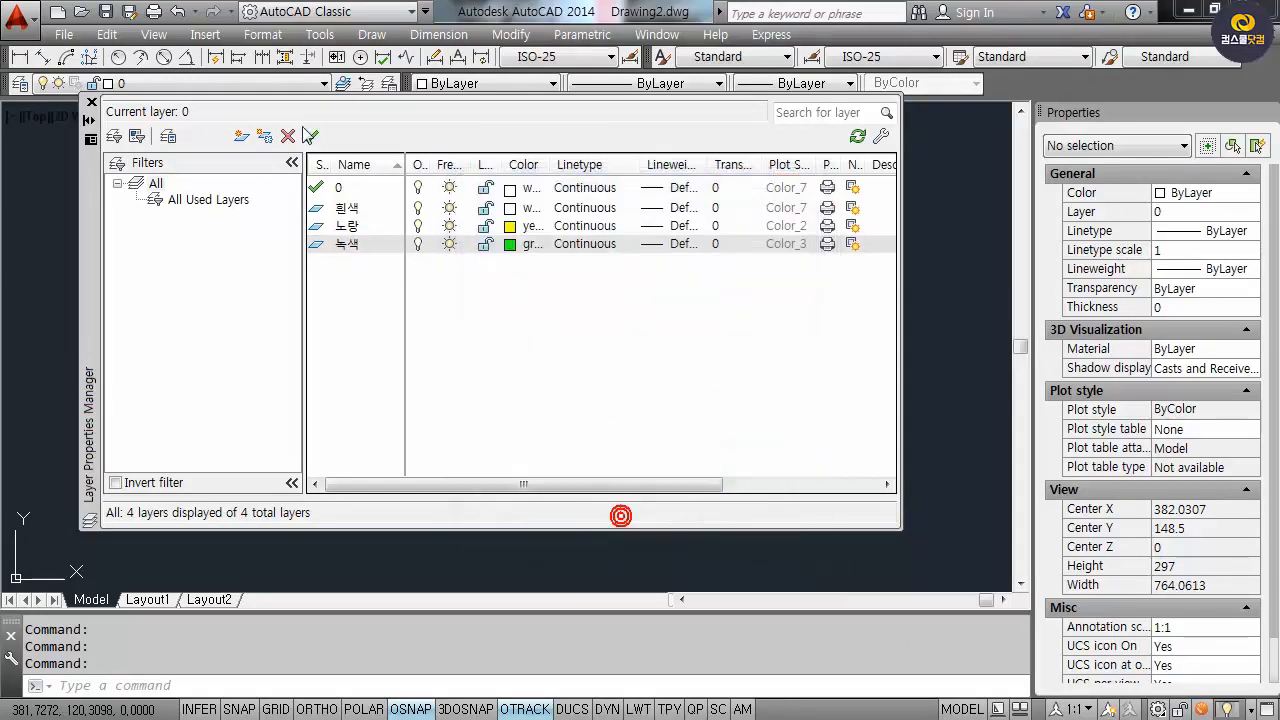
Add layers 하늘색 in cyan (colour 4) and 파랑 in blue (colour 5).
left_click(241, 136)
type("하늘색")
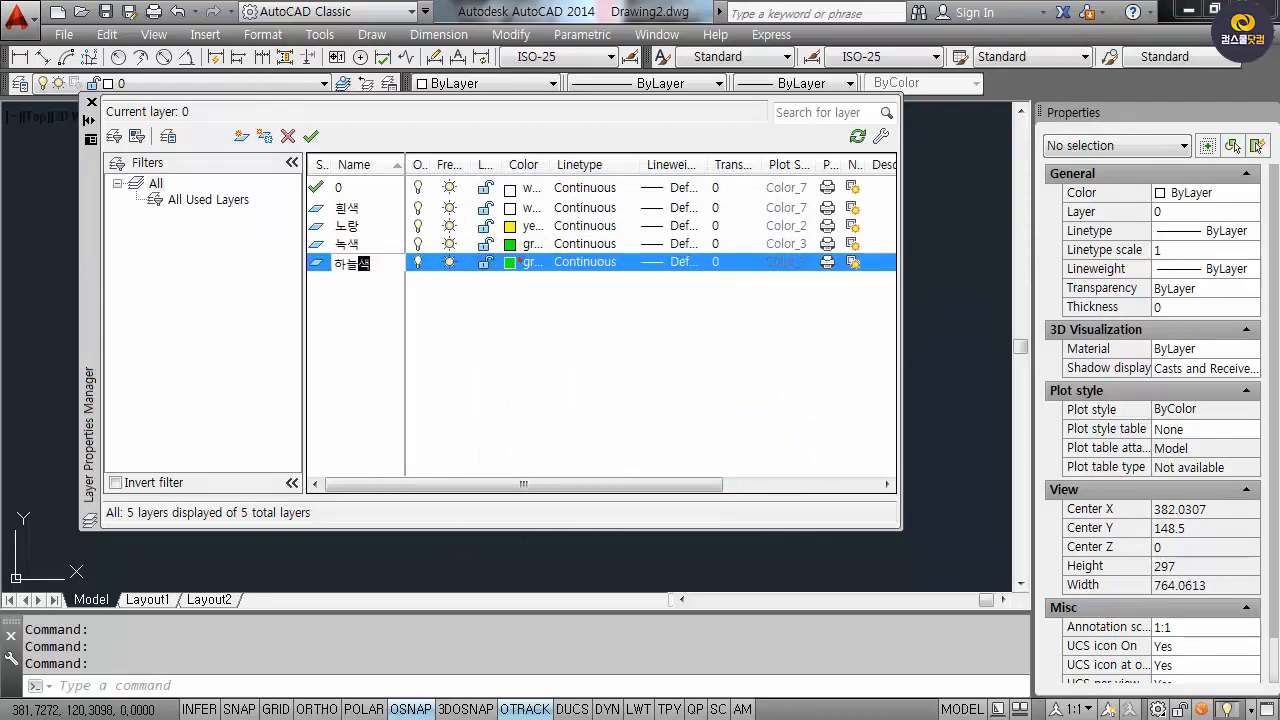
left_click(522, 262)
type("4")
left_click(614, 525)
left_click(241, 136)
type("파")
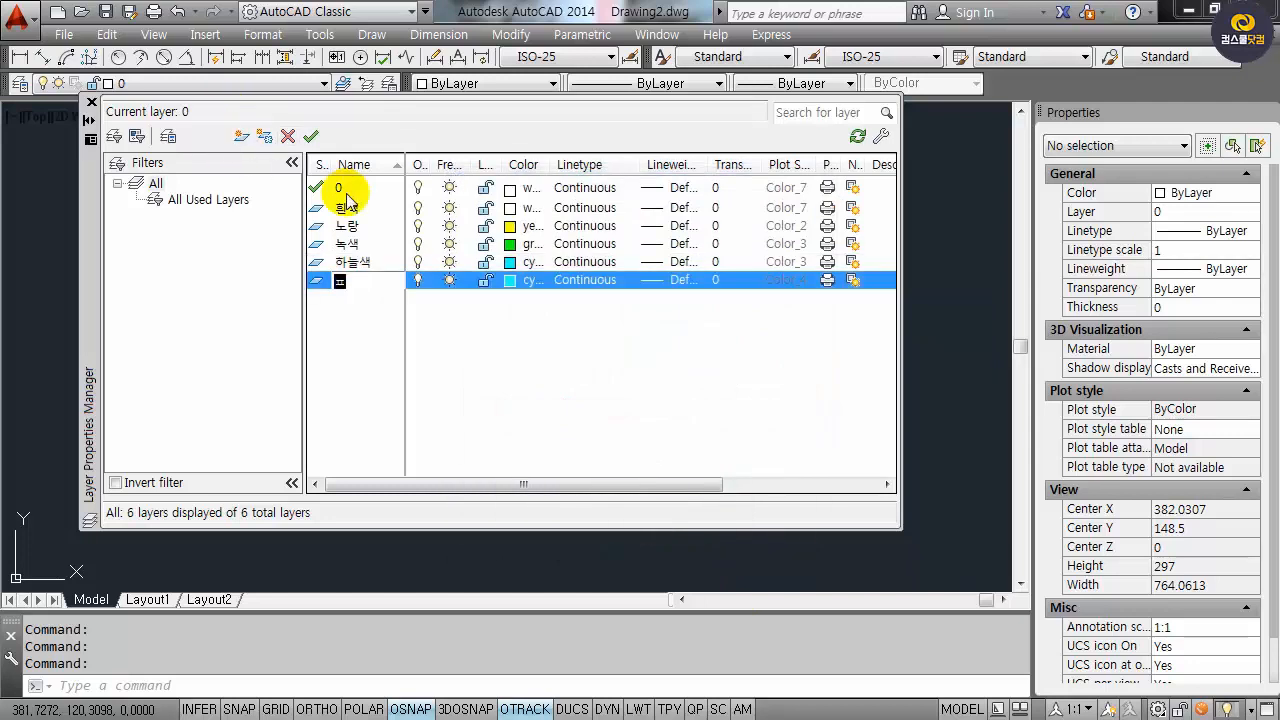
type("랑")
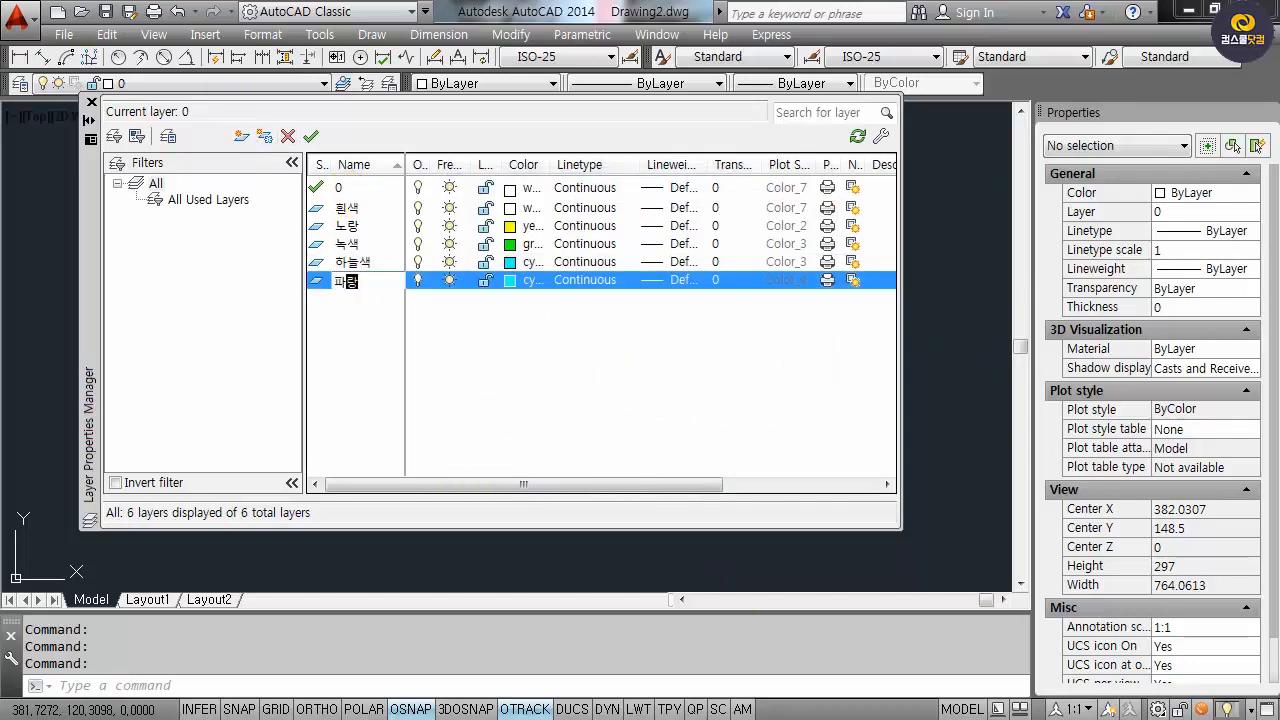
left_click(530, 281)
type("5")
left_click(625, 523)
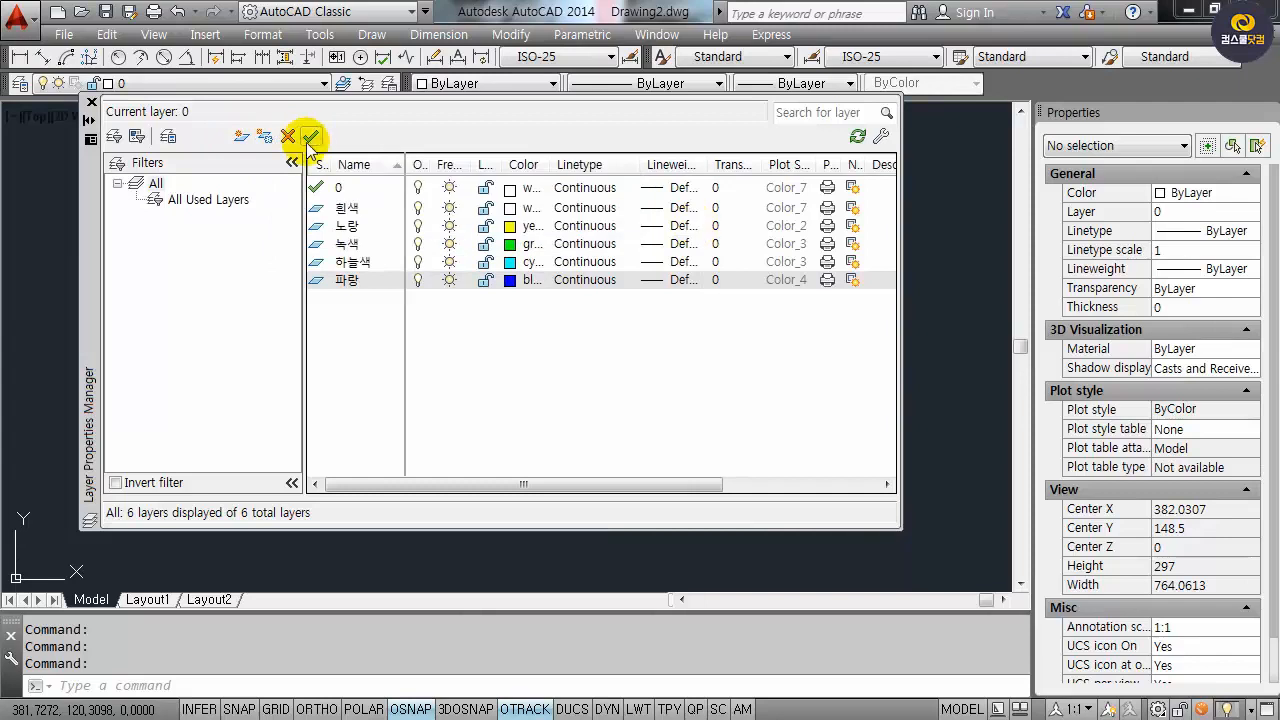
Add a new layer named 빨강 with colour red.
left_click(241, 136)
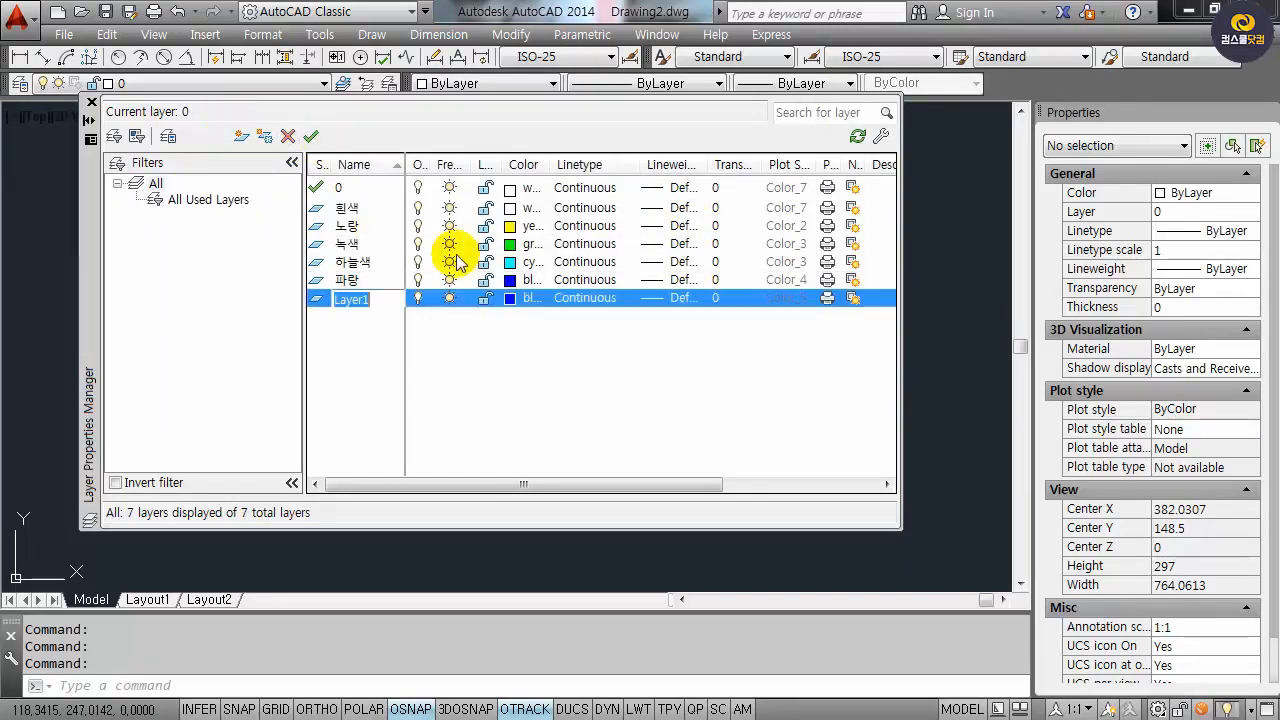
type("빨강")
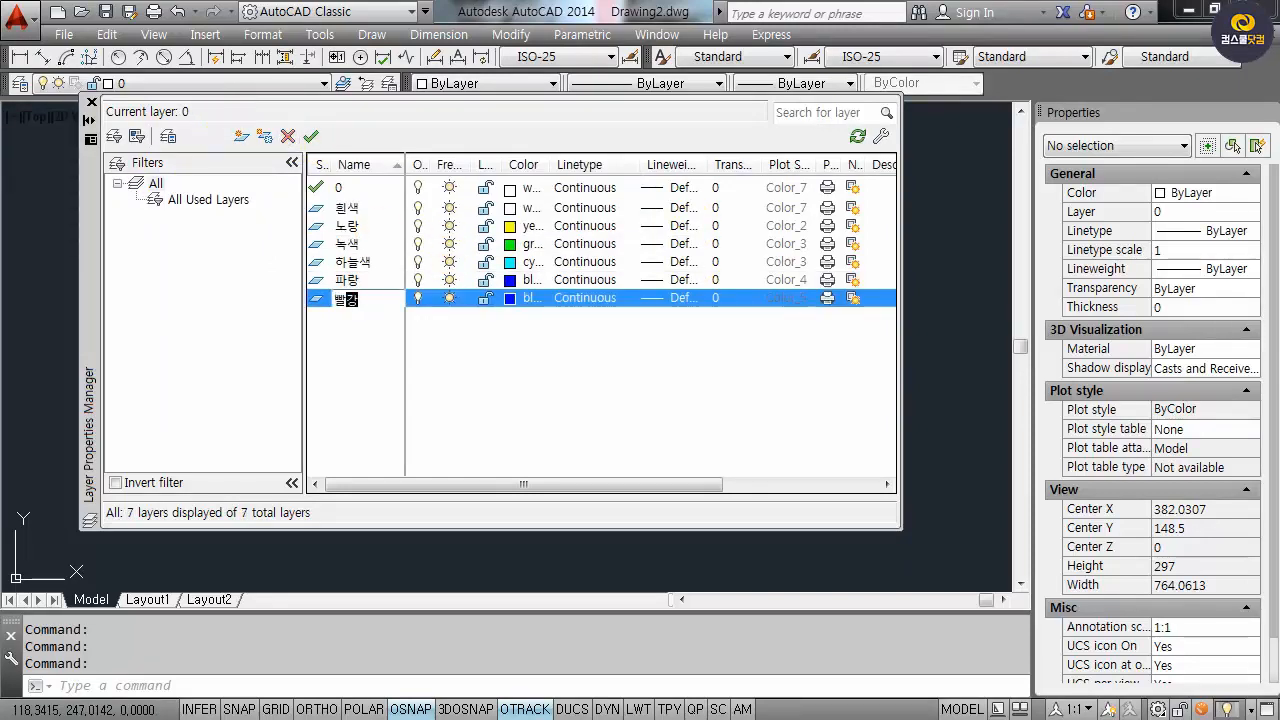
left_click(525, 298)
type("red")
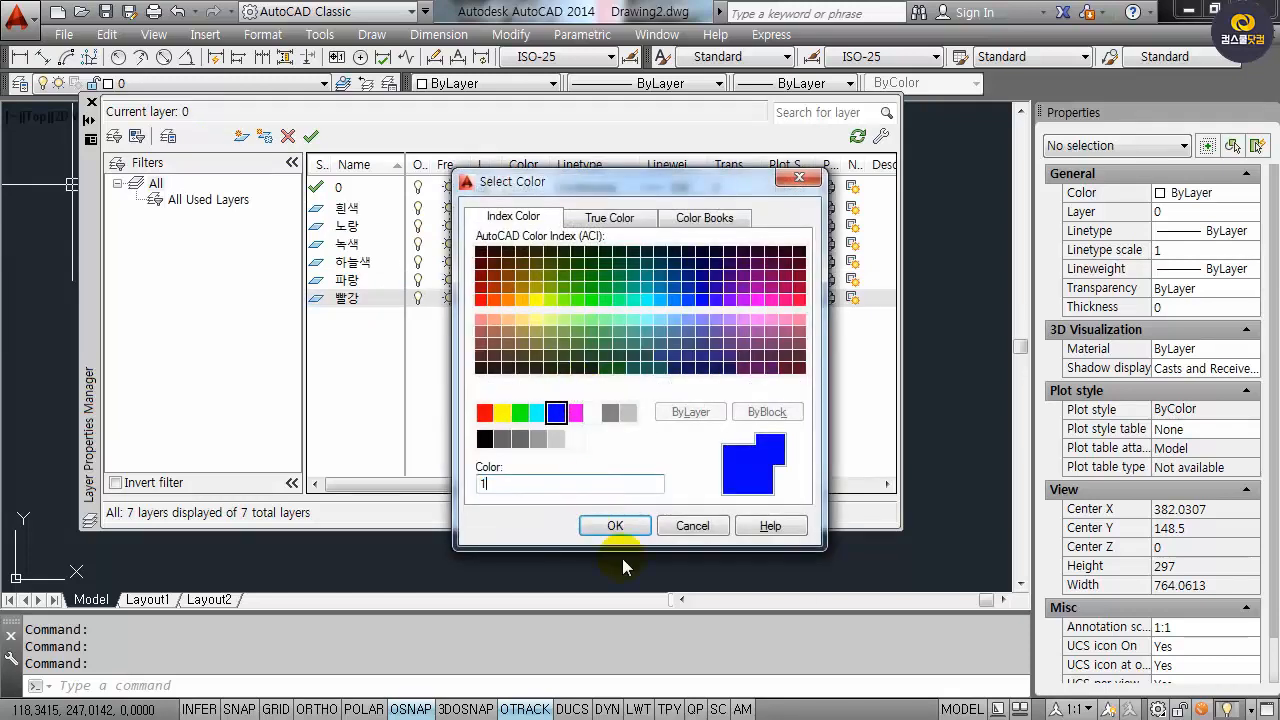
left_click(615, 526)
left_click(530, 453)
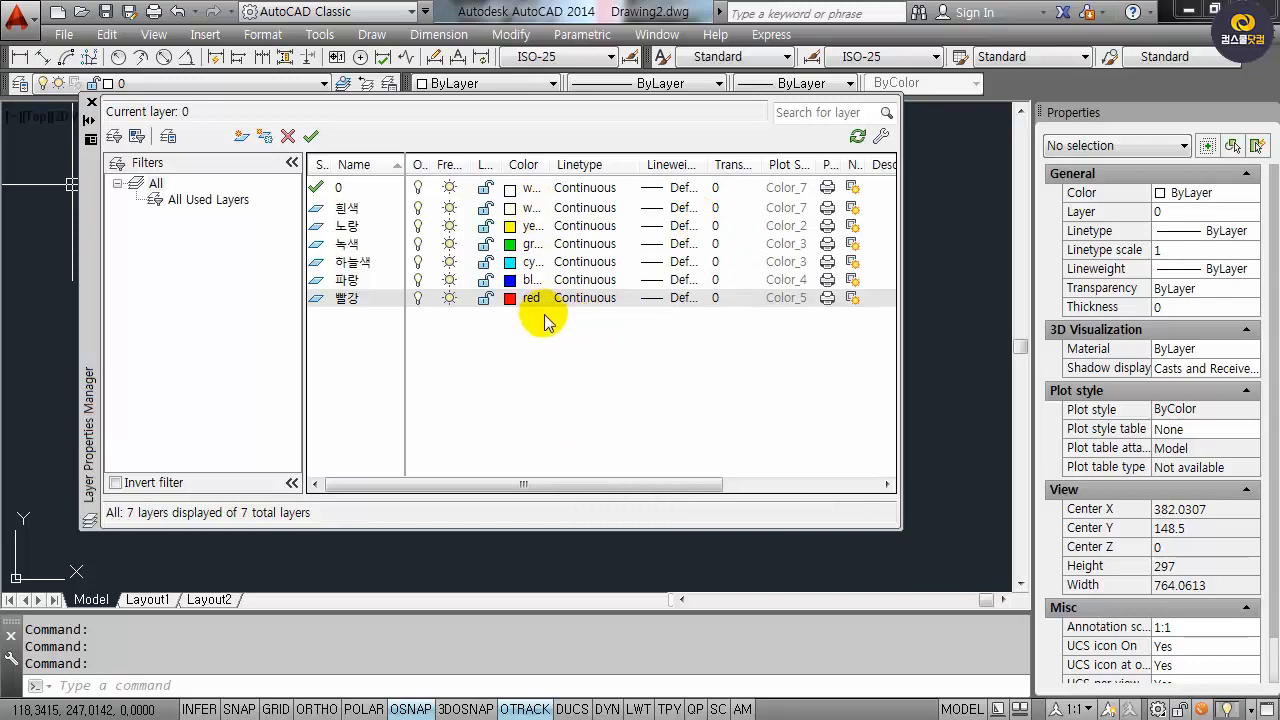
Load the CENTER linetype, assign it to layer 빨강, and close the layer list.
left_click(585, 298)
left_click(585, 298)
left_click(686, 473)
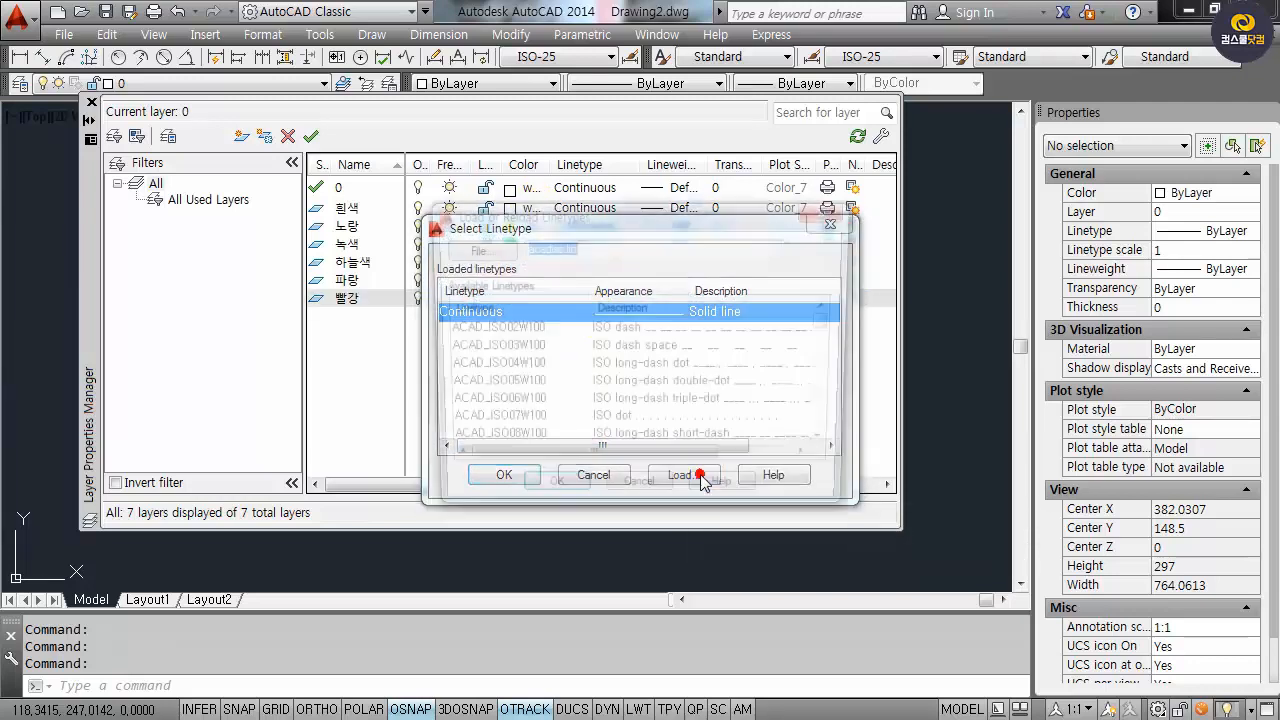
scroll(487, 395, "down", 6)
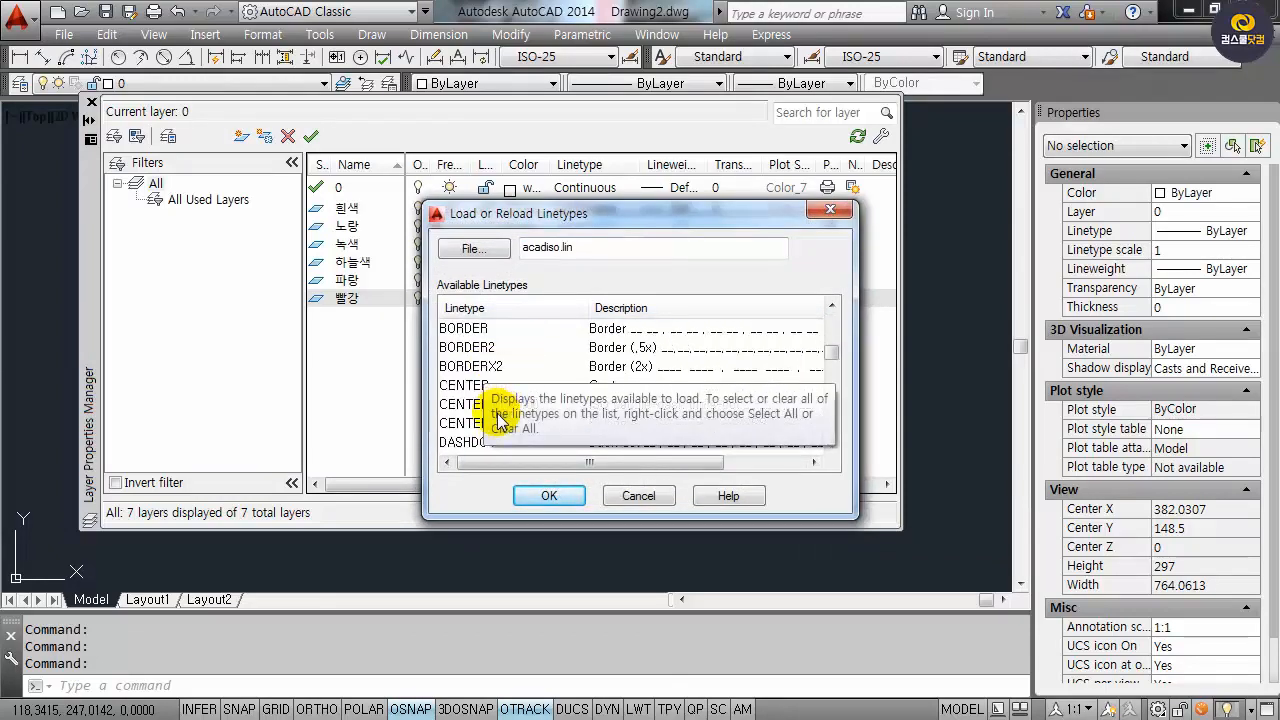
scroll(475, 400, "up", 1)
left_click(463, 385)
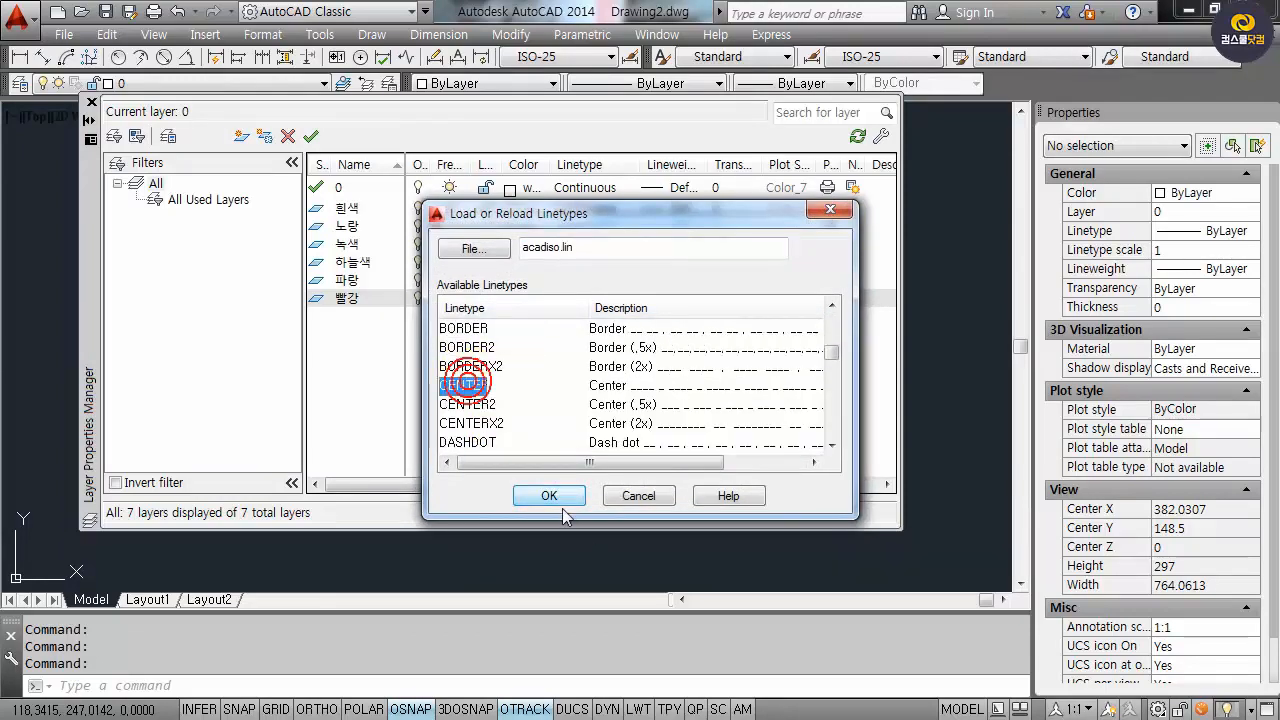
left_click(551, 497)
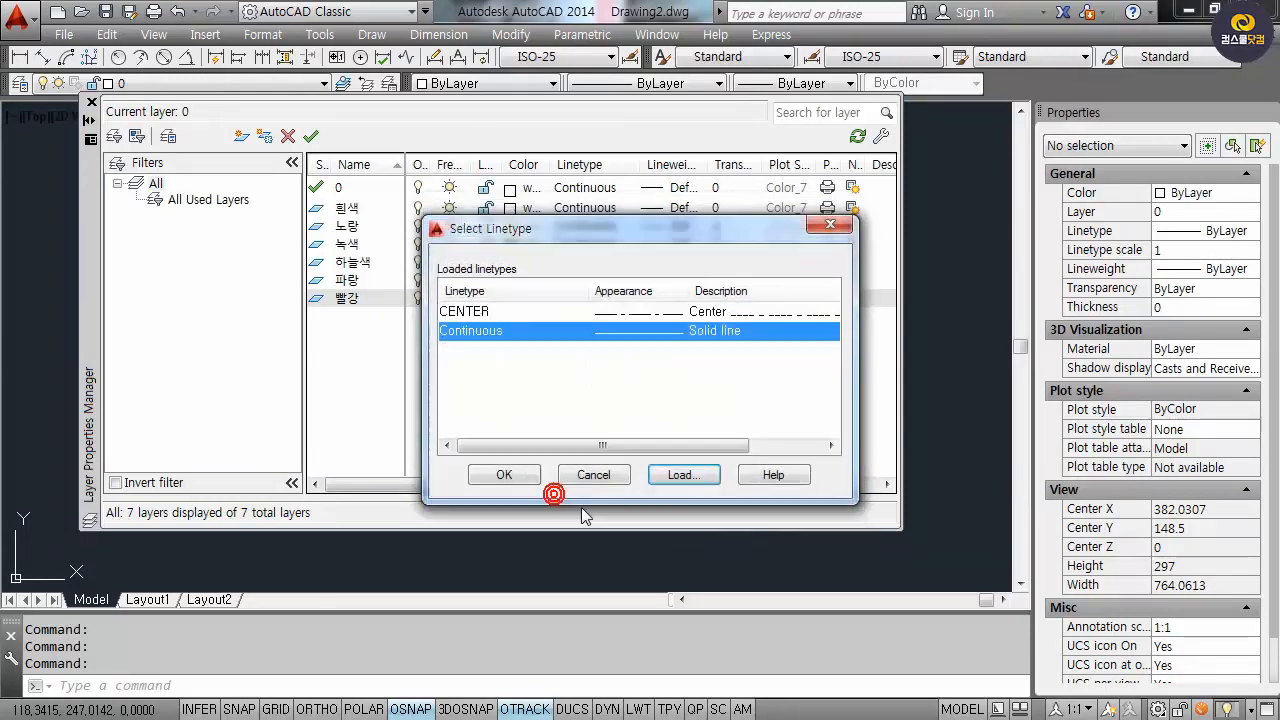
left_click(470, 310)
left_click(504, 475)
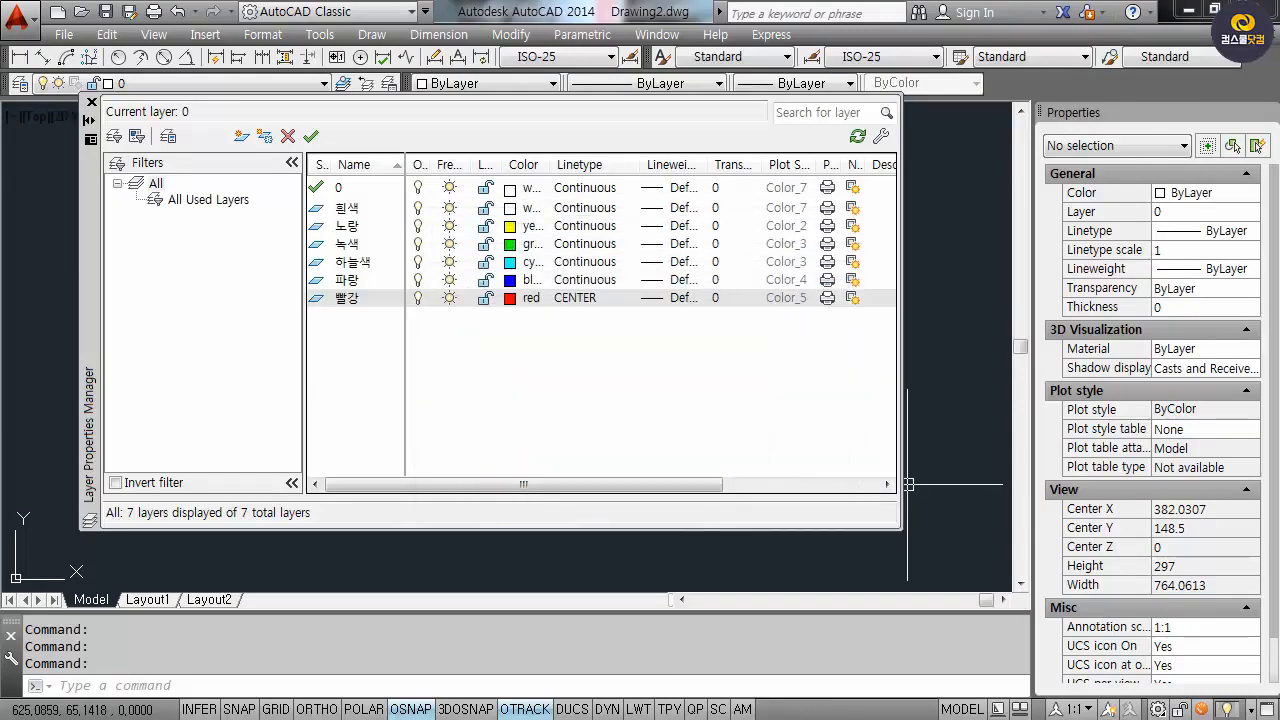
left_click(90, 104)
Make 흰색 the current layer, verify it in the layer manager, then close it.
left_click(205, 82)
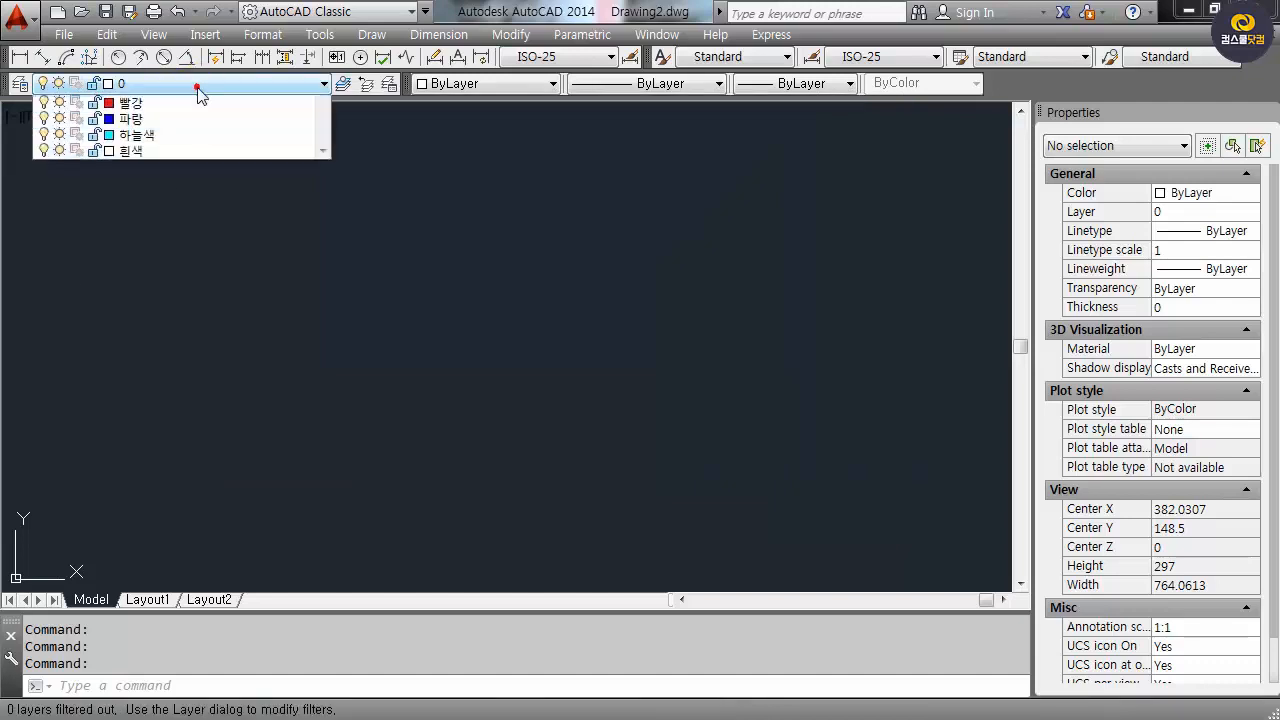
left_click(185, 199)
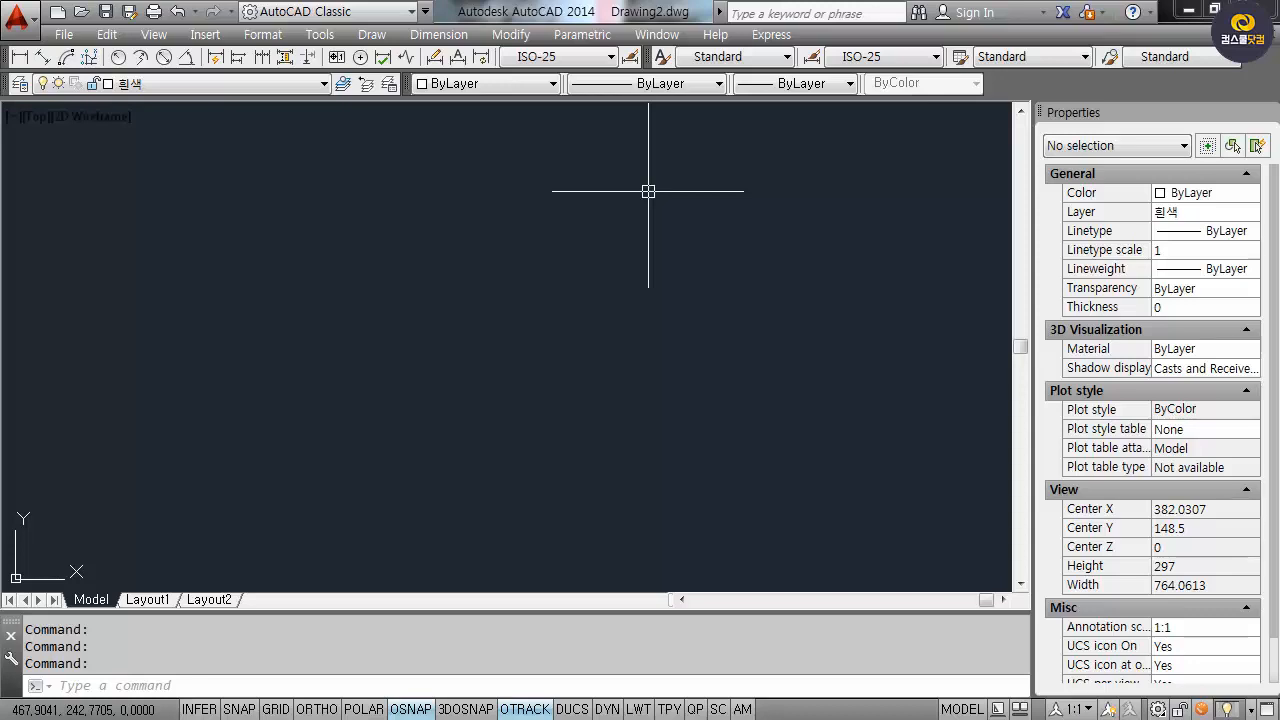
left_click(320, 410)
left_click(406, 410)
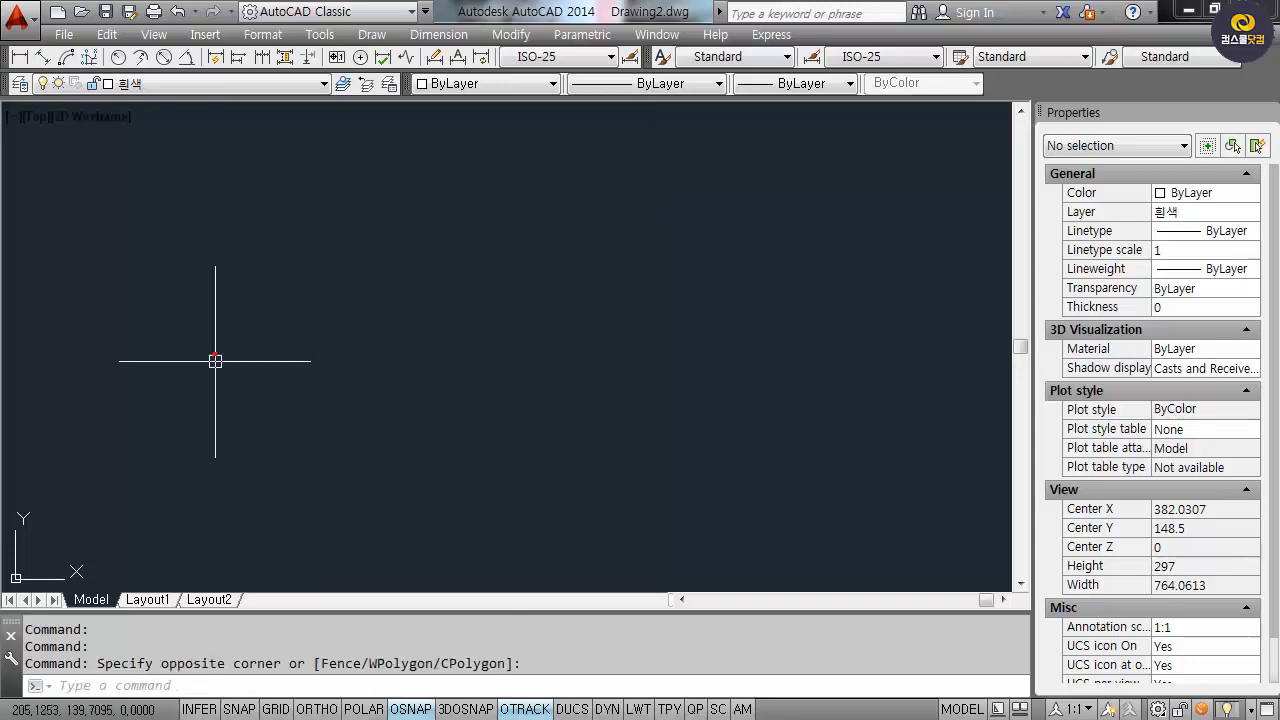
type("la")
key("Return")
key("Escape")
key("Escape")
key("Escape")
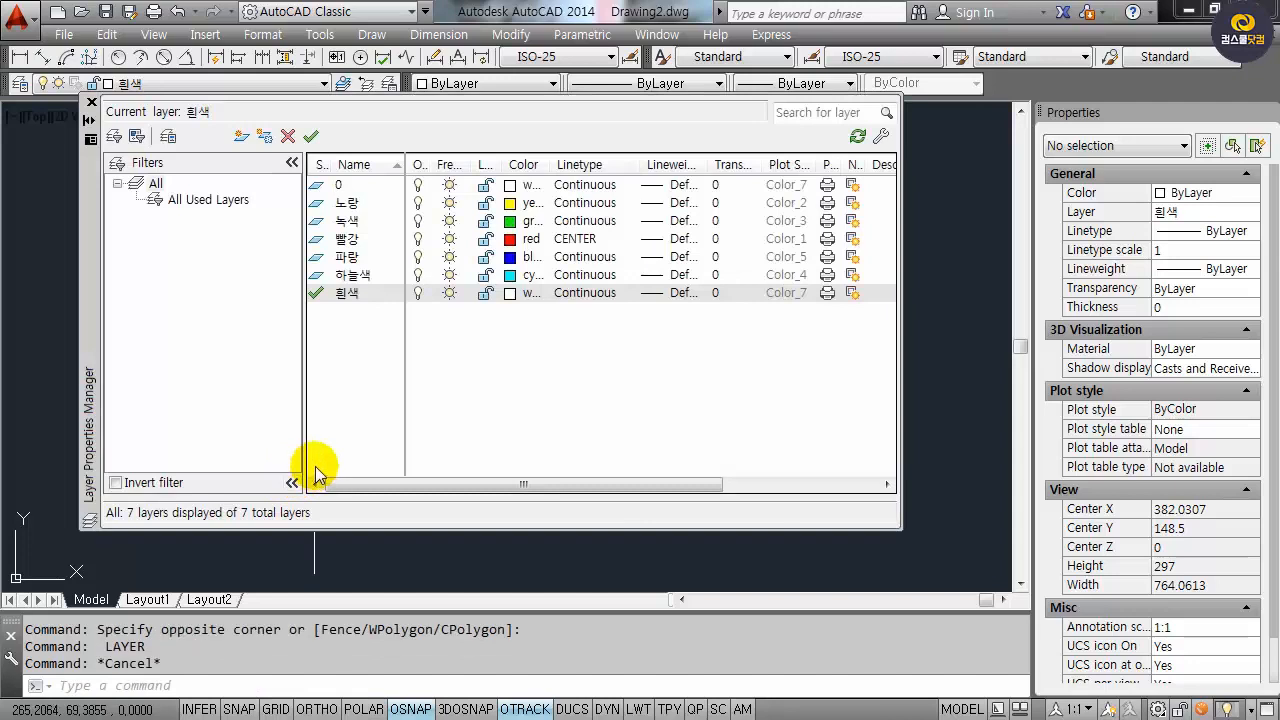
left_click(91, 102)
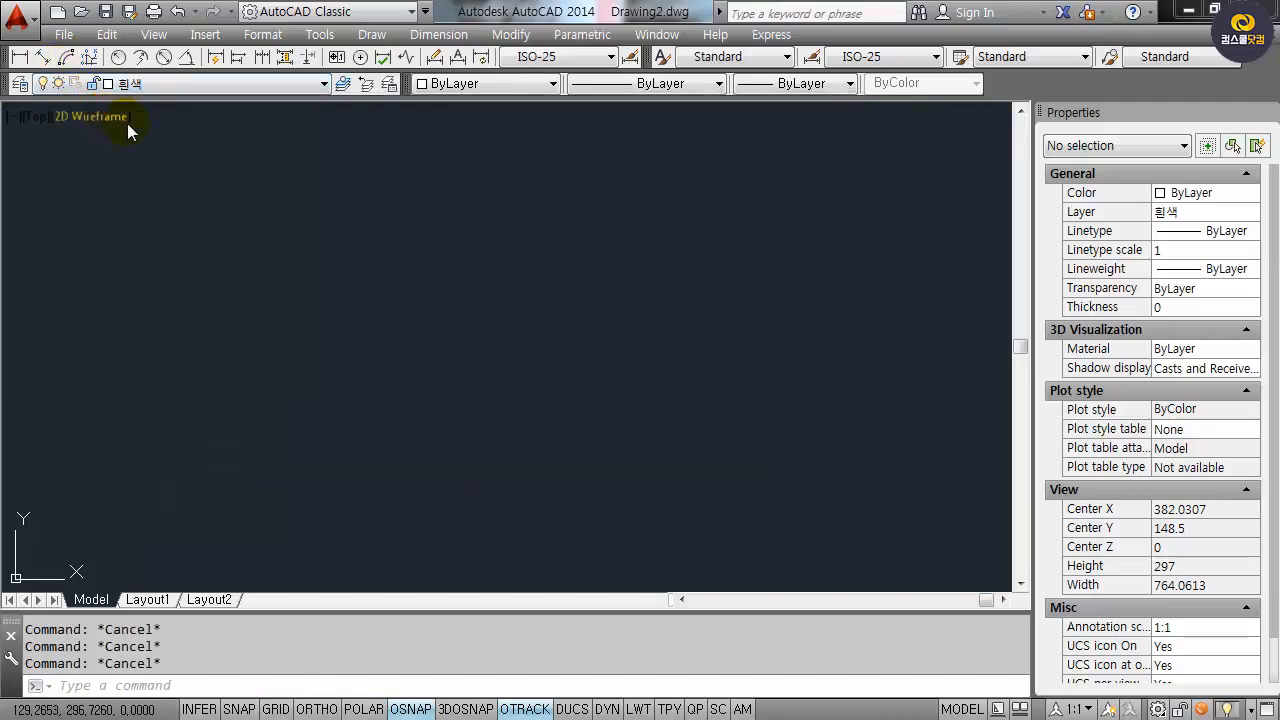
Draw a 420 by 297 rectangle from a lower-left corner and zoom to extents.
type("rec")
key("Return")
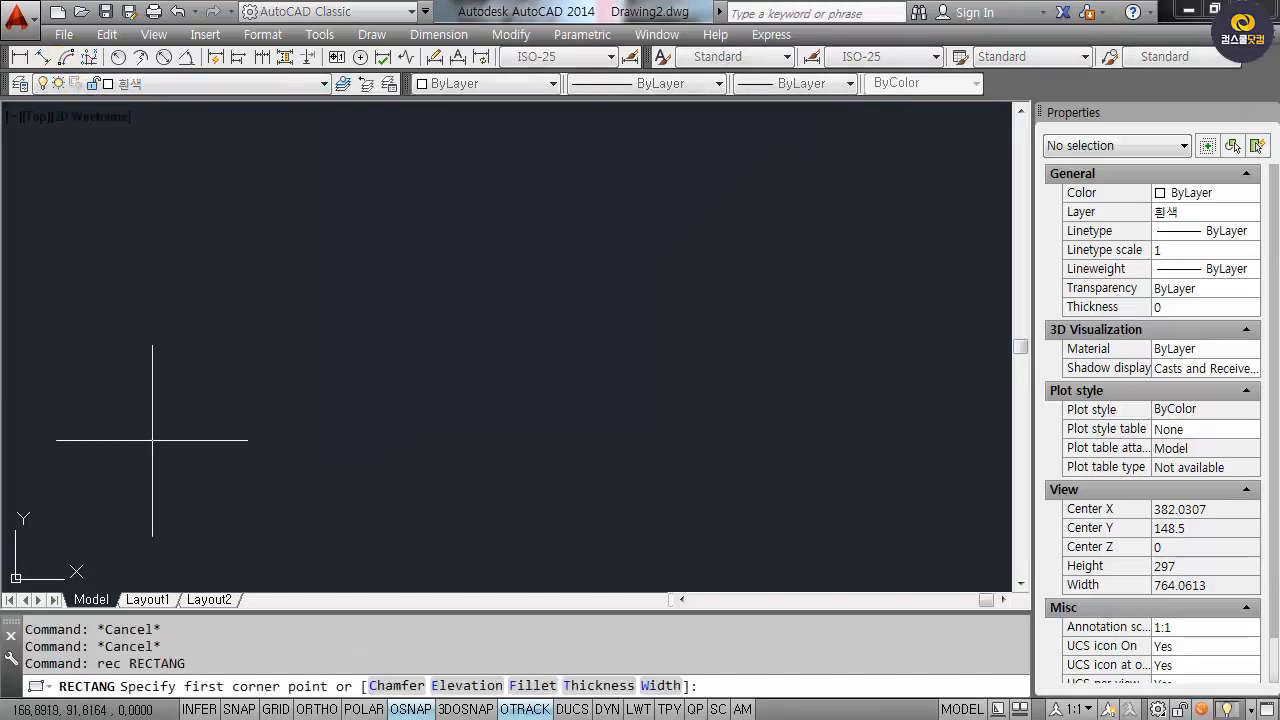
left_click(133, 527)
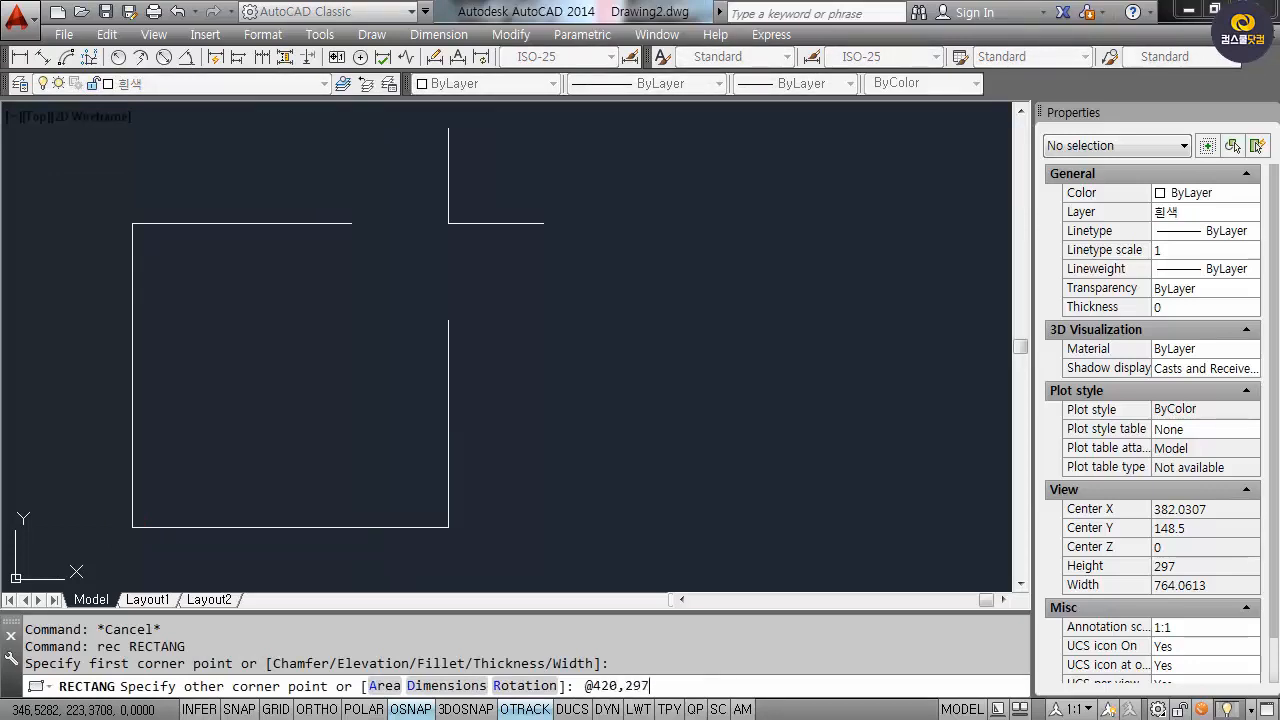
key("Return")
type("z")
key("Return")
type("e")
key("Return")
type("o")
key("Return")
Offset the sheet rectangle 10 units inward to form the inner border.
type("10")
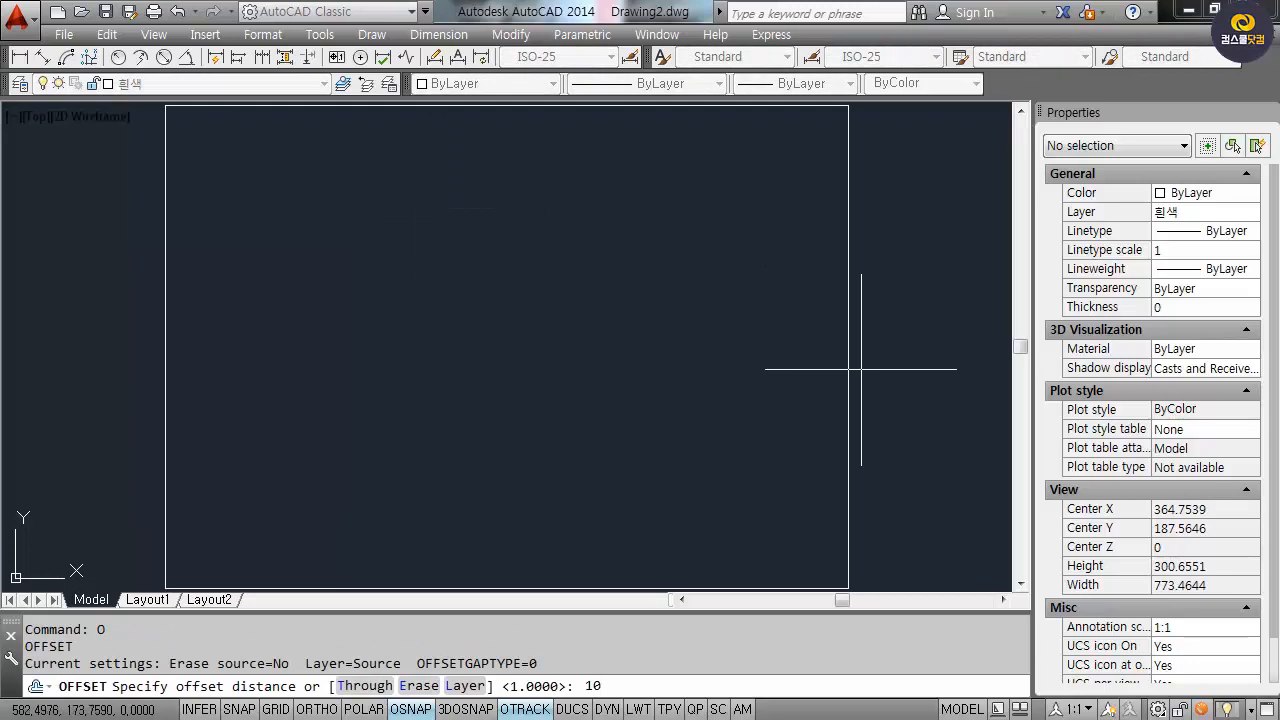
key("Return")
left_click(846, 329)
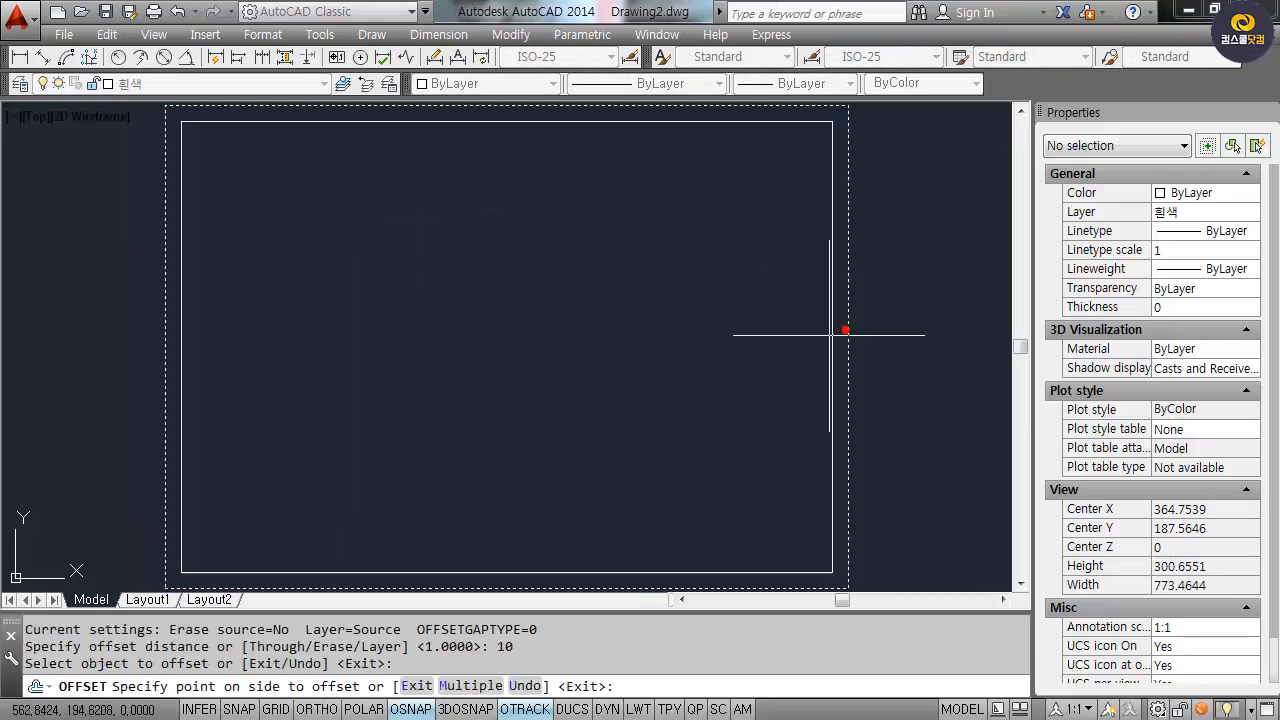
left_click(750, 362)
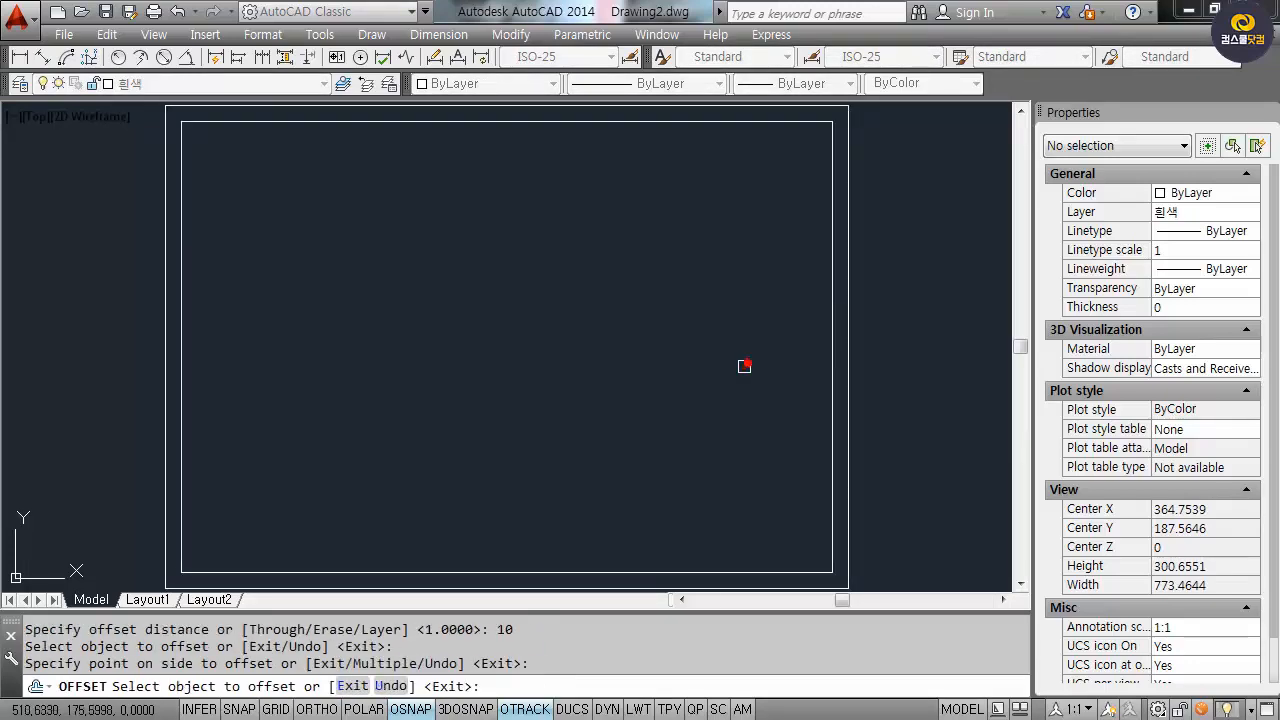
key("Return")
Zoom into the upper-left corner and explode the inner border into separate lines.
scroll(257, 214, "up", 3)
scroll(254, 319, "up", 2)
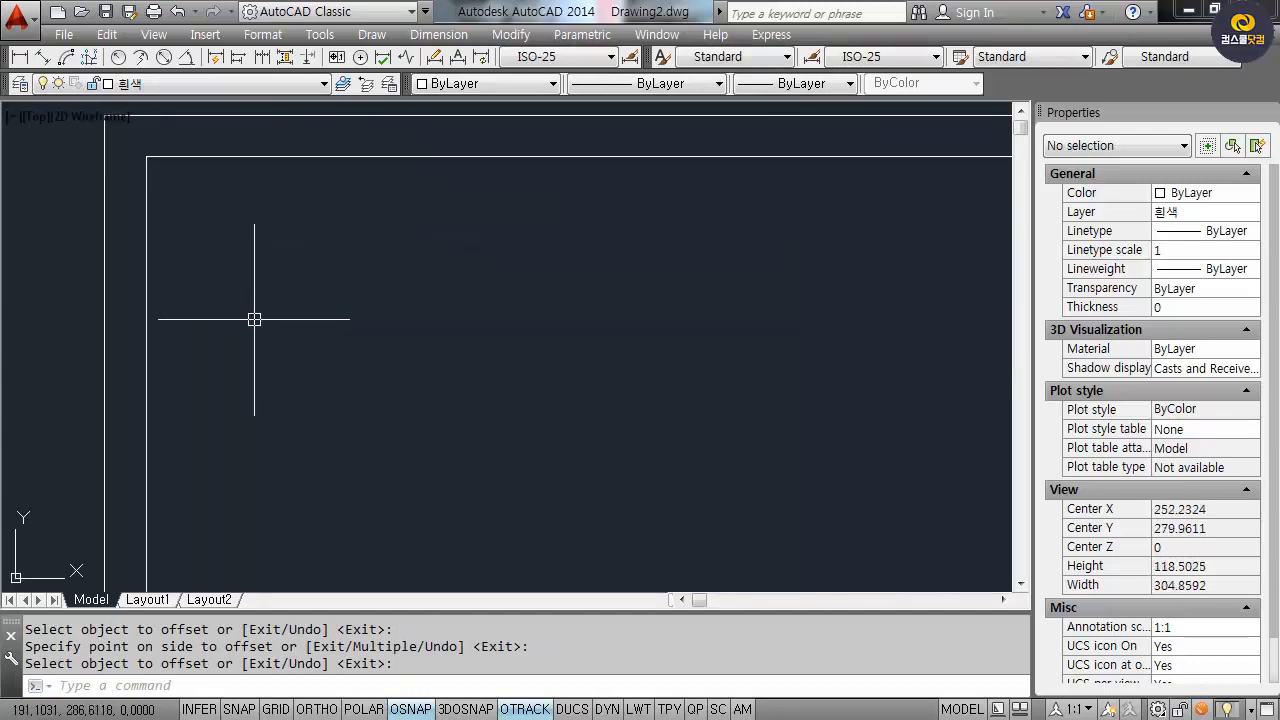
left_click(147, 270)
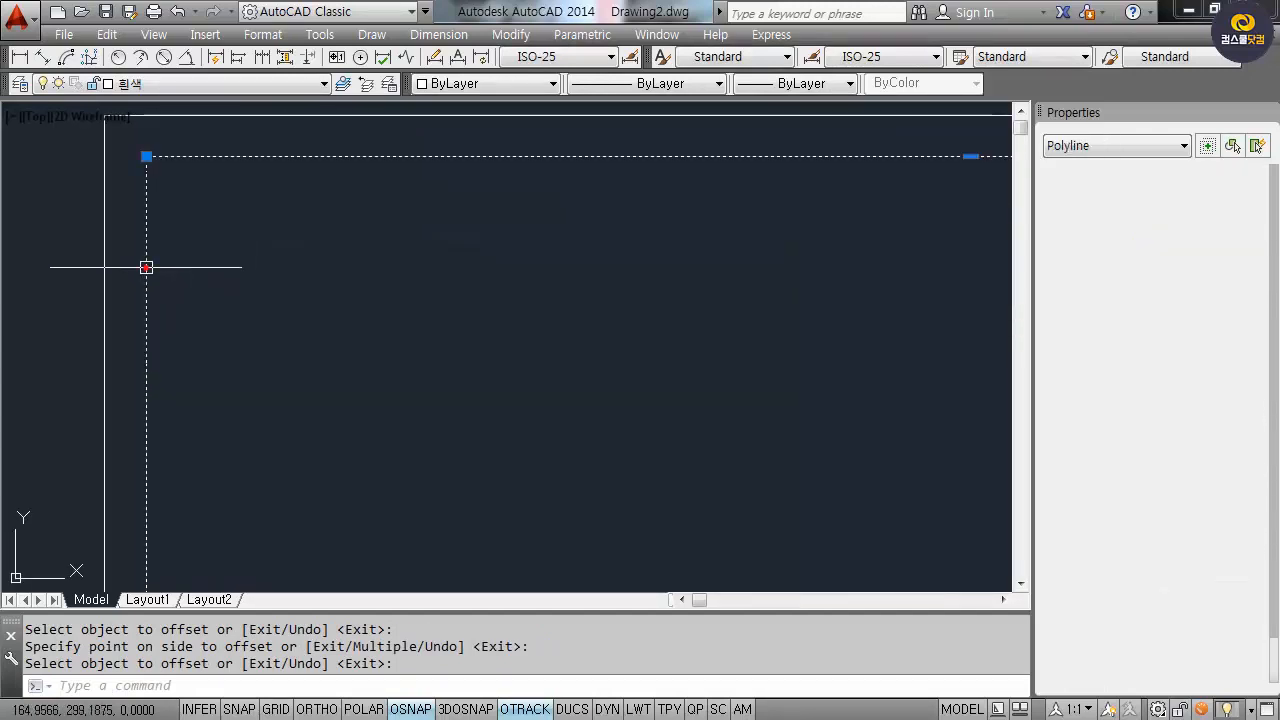
key("Escape")
type("x")
key("Return")
left_click(200, 318)
left_click(132, 252)
key("Return")
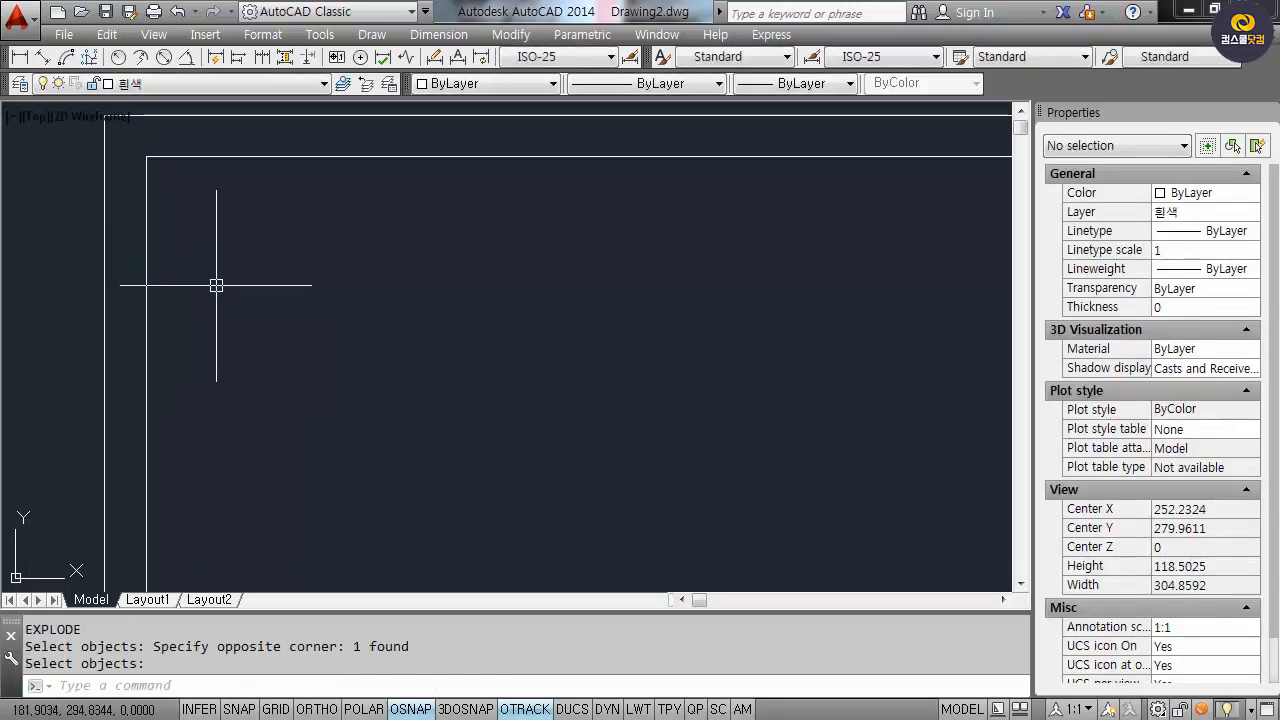
type("o")
key("Return")
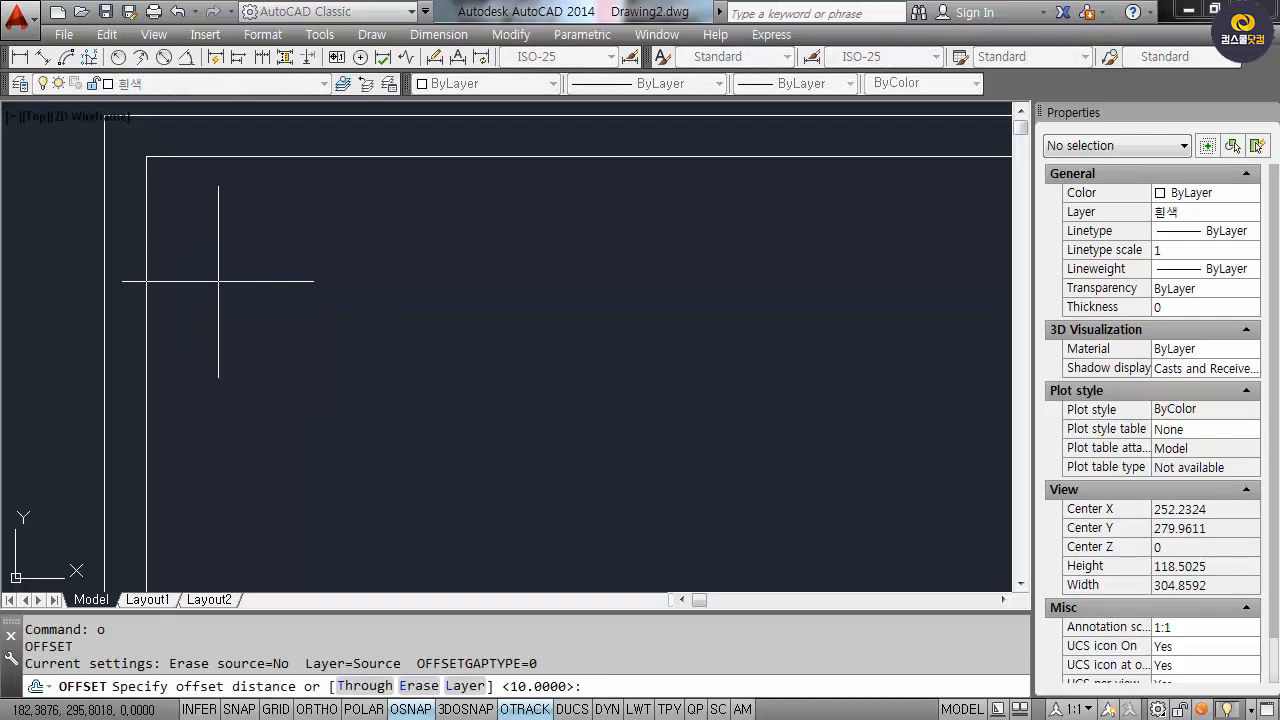
Offset the inner left edge to make vertical lines 25, 25, then 50 apart.
type("25")
key("Return")
left_click(147, 290)
left_click(230, 290)
left_click(250, 290)
left_click(304, 289)
key("Return")
key("Return")
type("50")
key("Return")
left_click(350, 288)
left_click(544, 313)
key("Return")
Offset the inner top edge with Multiple to place four row lines 10 apart.
key("Return")
type("10")
key("Return")
left_click(401, 157)
type("m")
key("Return")
left_click(476, 322)
left_click(477, 360)
left_click(485, 415)
left_click(487, 463)
key("Return")
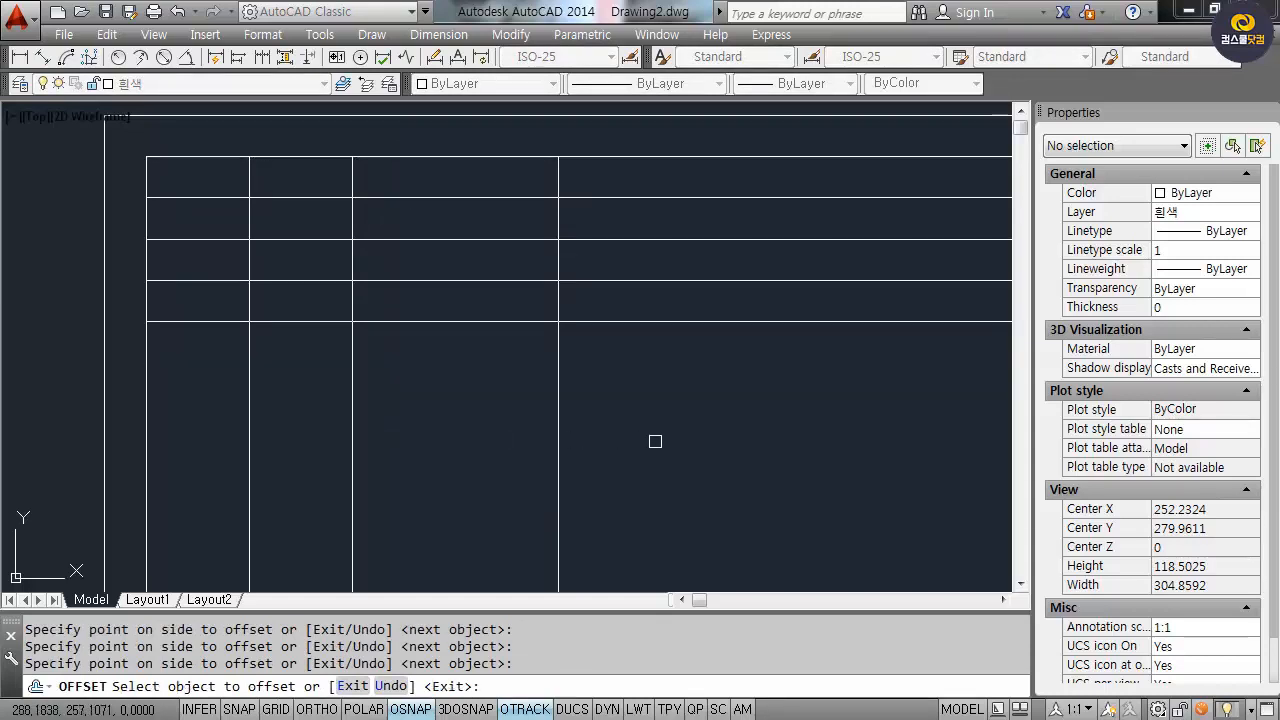
key("Return")
type("tr")
key("Return")
Trim the verticals below the fourth row and the row lines right of the second vertical.
left_click(486, 343)
left_click(466, 291)
left_click(388, 298)
left_click(322, 297)
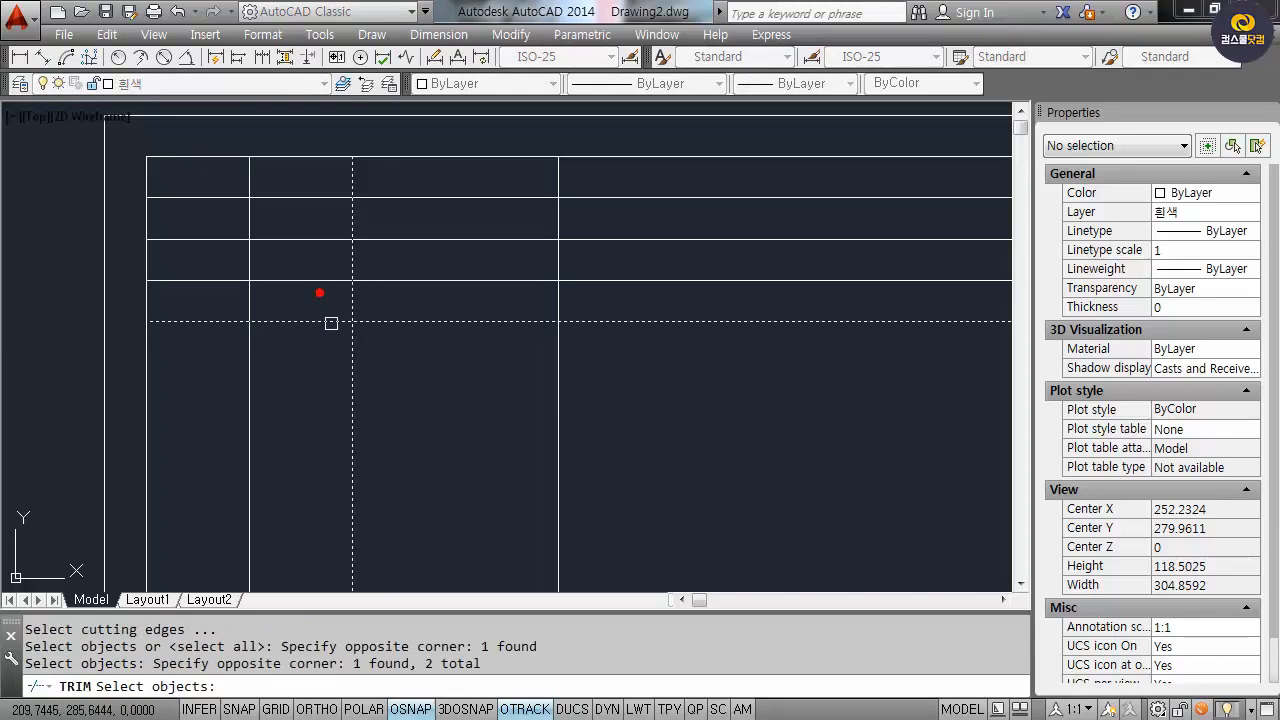
key("Return")
left_click(415, 387)
left_click(236, 352)
left_click(425, 351)
left_click(403, 287)
left_click(457, 337)
left_click(413, 218)
key("Return")
Fillet the first row line with the far-right vertical and remove leftover pieces.
type("f")
key("Return")
left_click(528, 196)
left_click(557, 178)
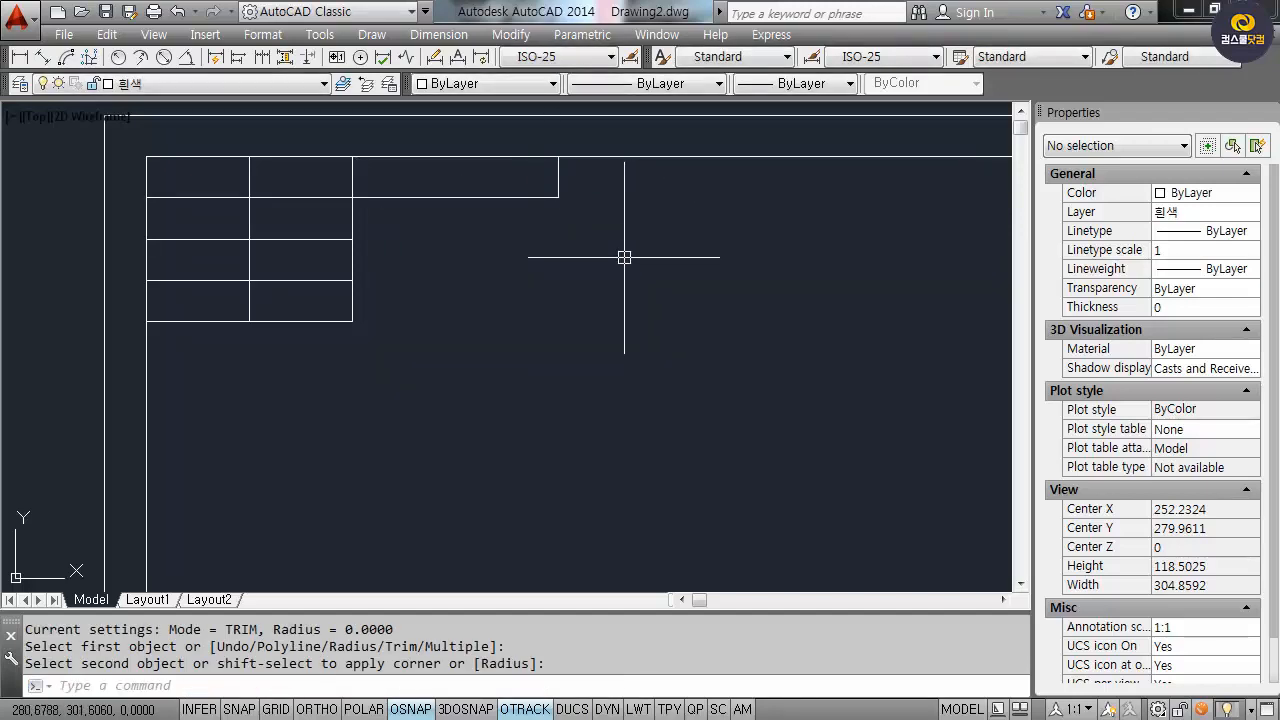
left_click(302, 236)
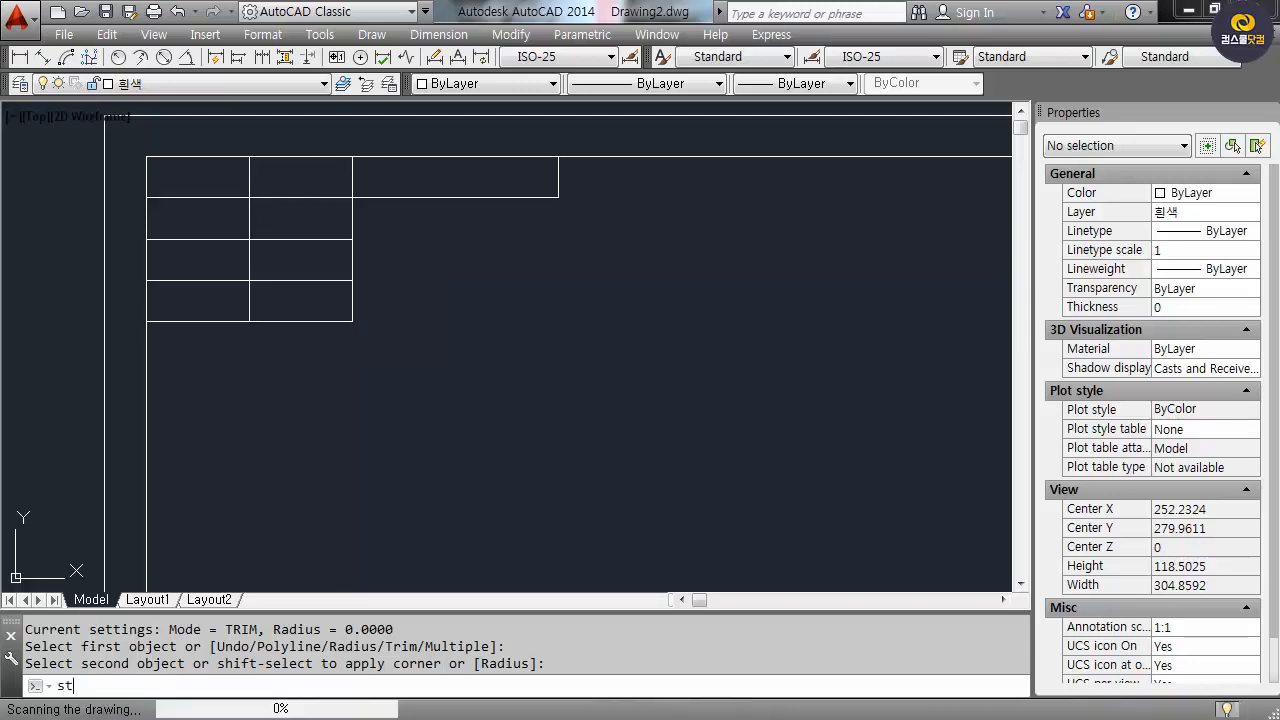
Change the text style font to 굴림 and apply it.
type("st")
key("Return")
left_click(600, 269)
scroll(635, 455, "down", 5)
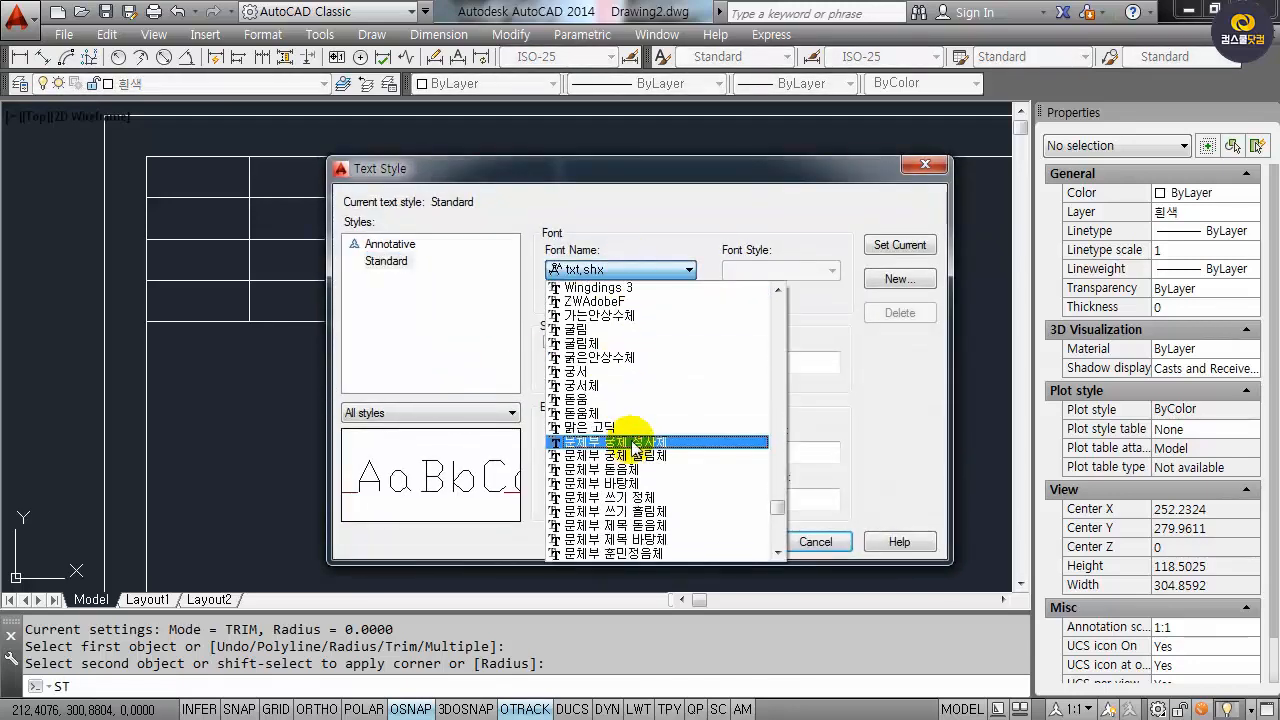
left_click(578, 329)
left_click(736, 541)
left_click(818, 541)
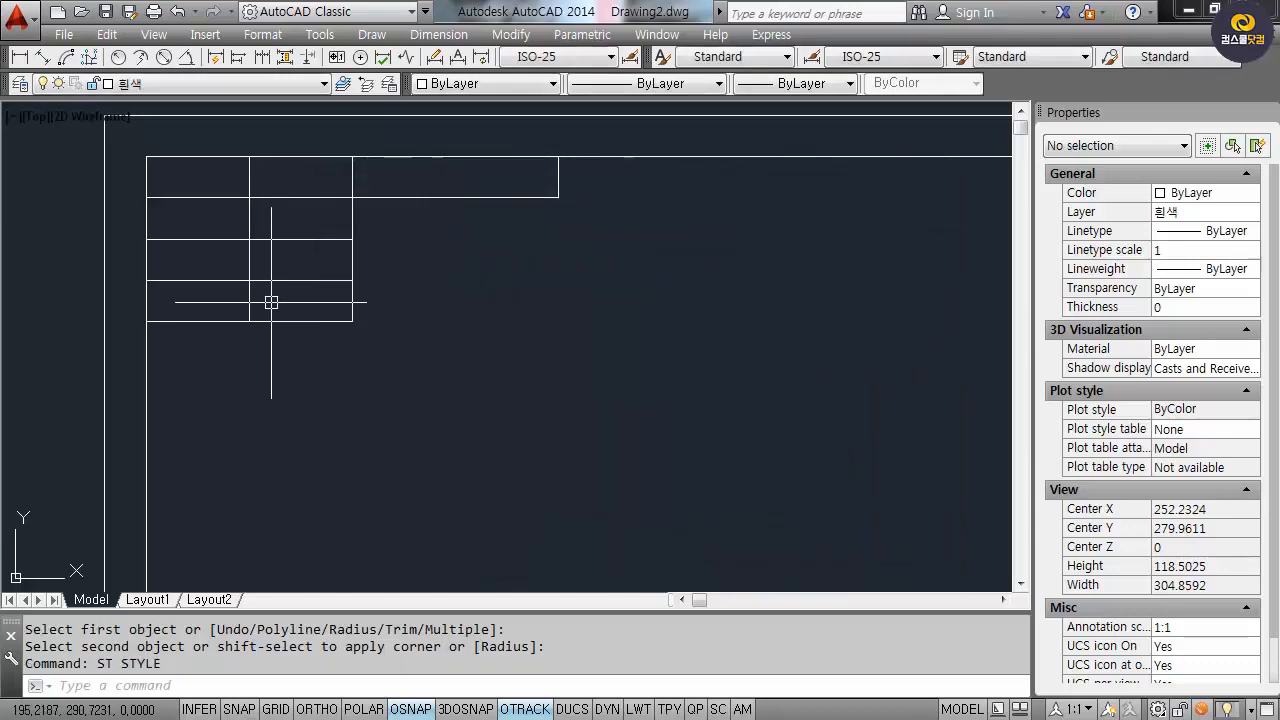
Write the label 수험번호 at height 3 in the top-left title-block cell.
type("dt")
key("Return")
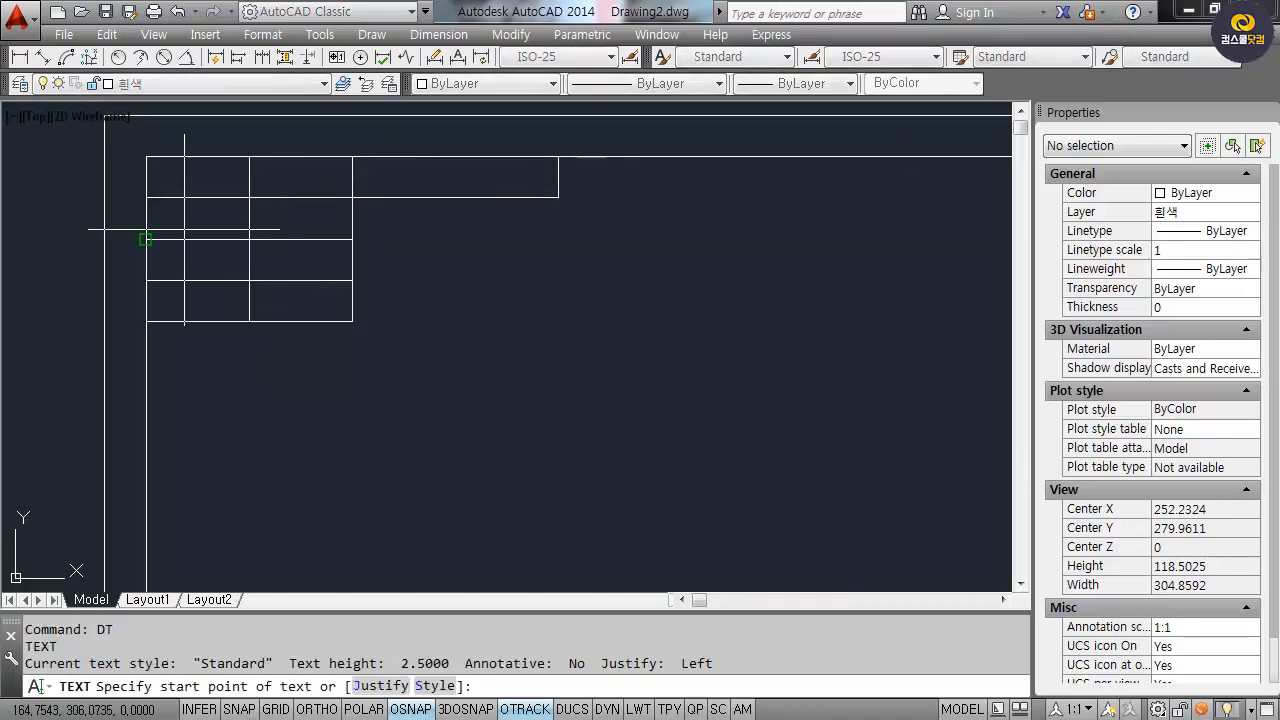
scroll(155, 190, "up", 4)
left_click(151, 215)
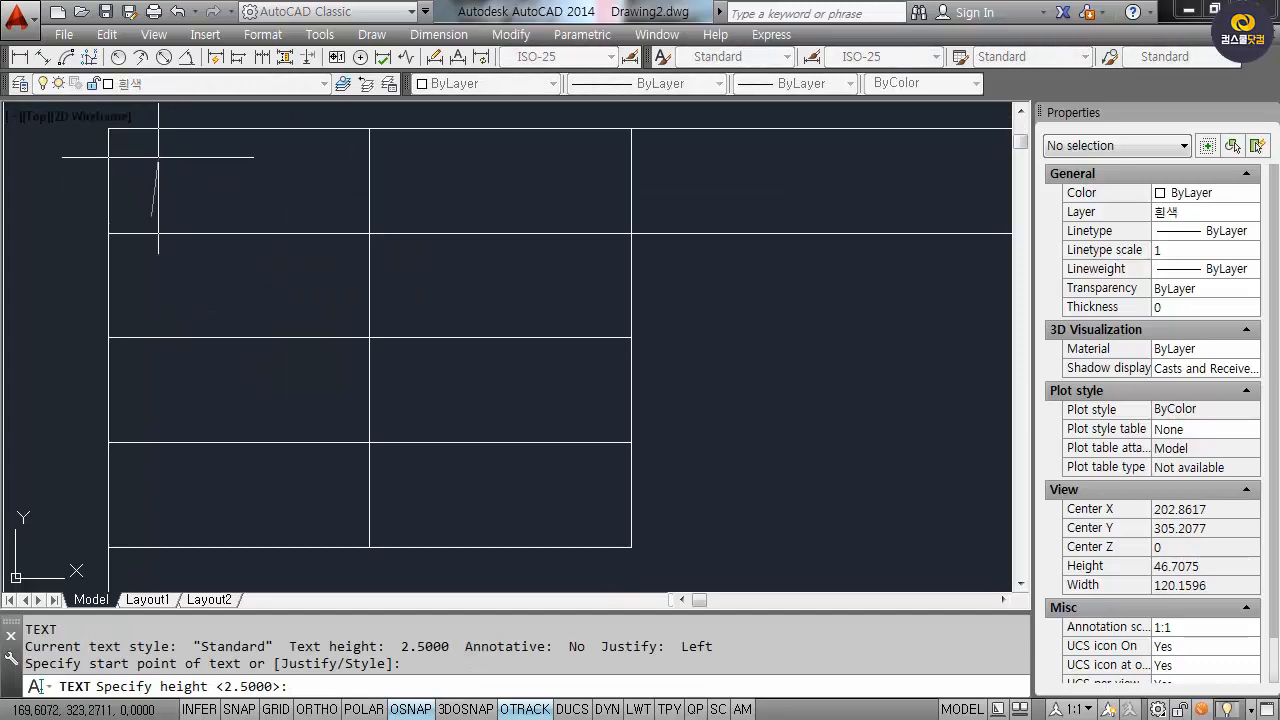
key("F8")
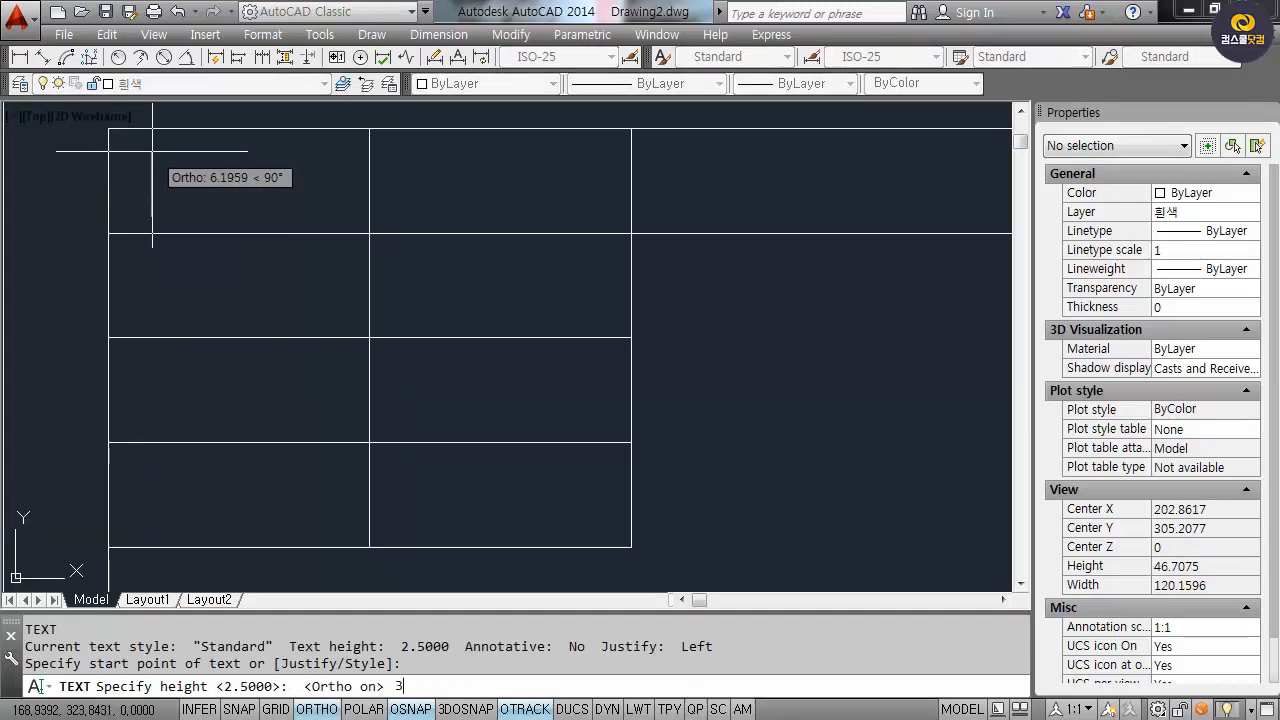
type("3")
key("Return")
key("Return")
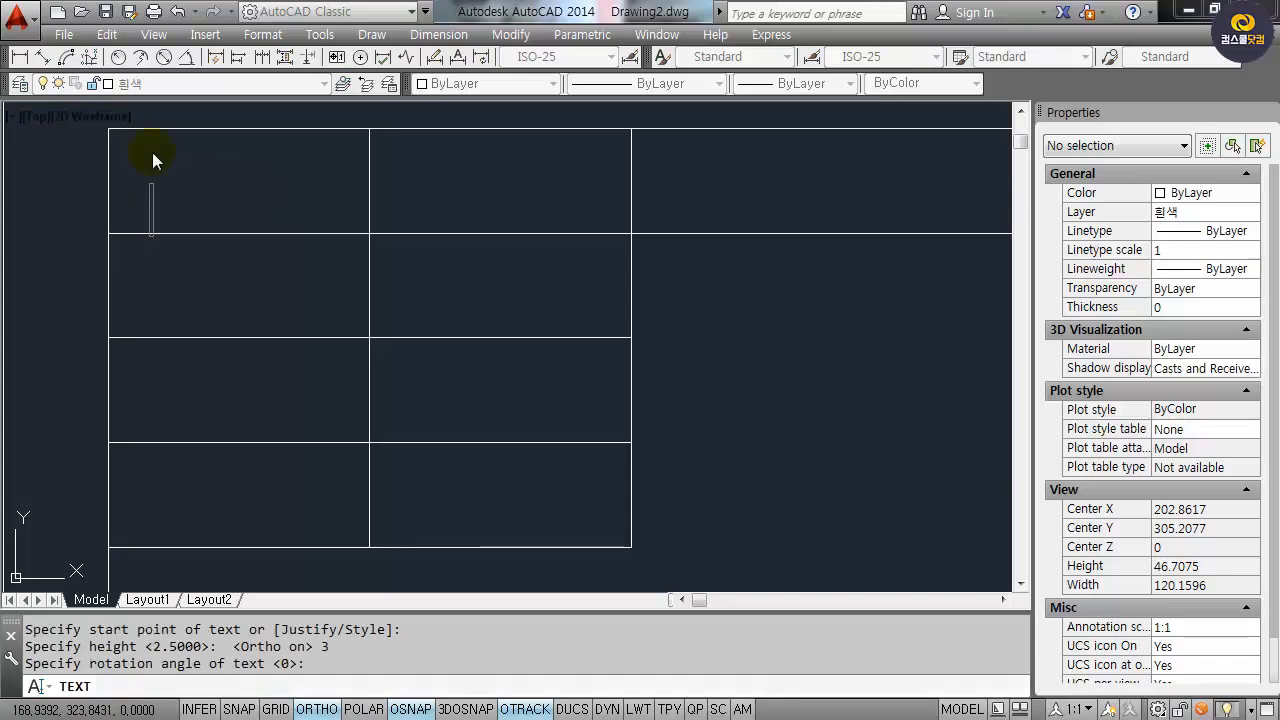
type("tnj")
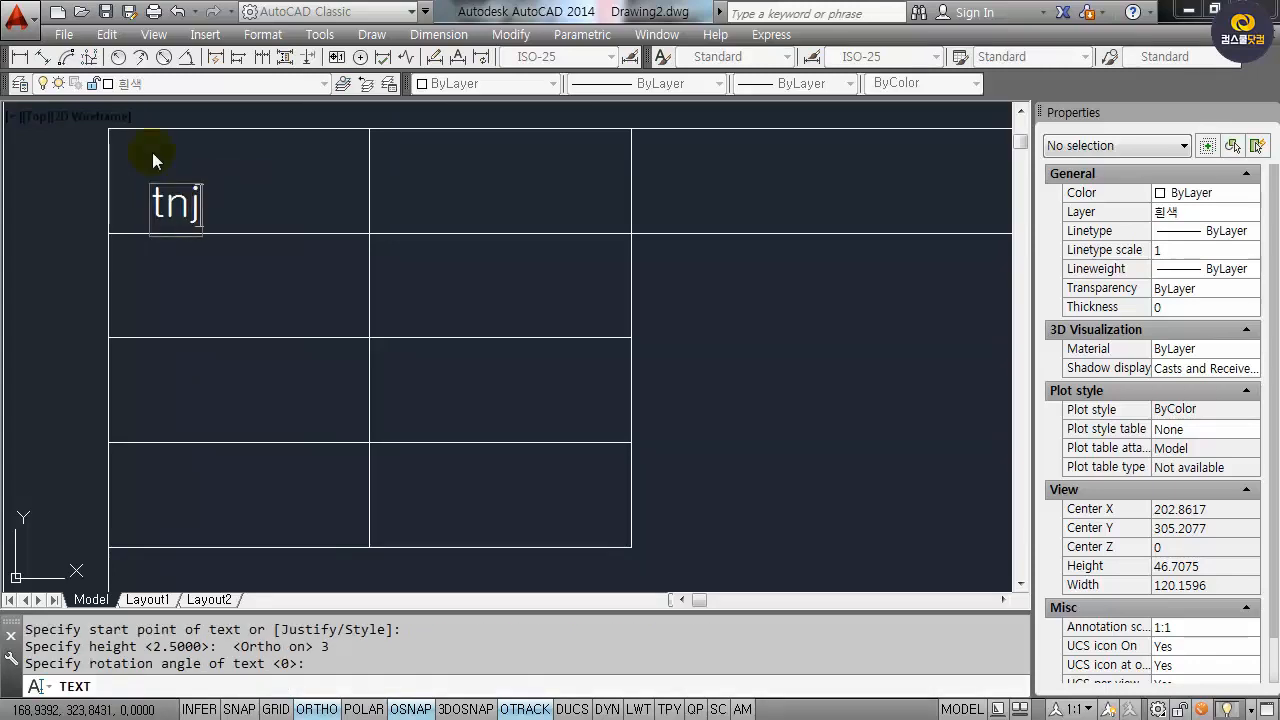
key("BackSpace")
key("BackSpace")
key("BackSpace")
type("수험범노")
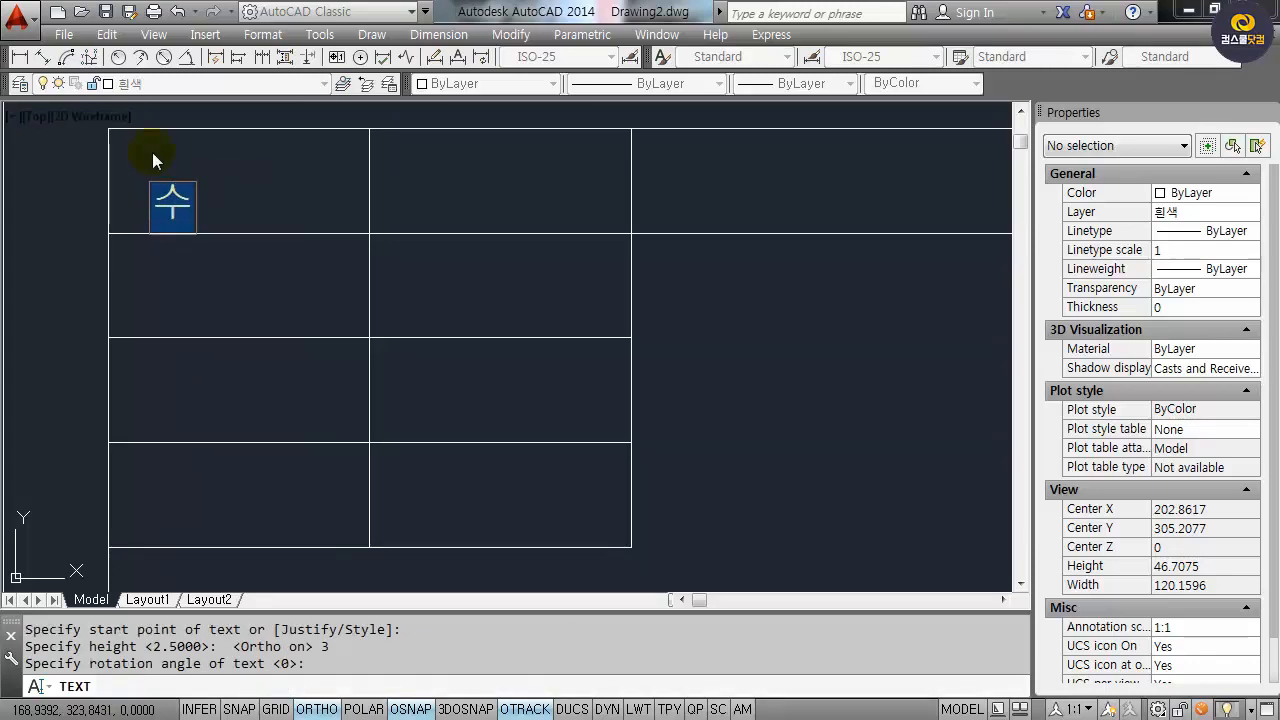
key("BackSpace")
key("BackSpace")
type("번호")
key("Return")
key("Return")
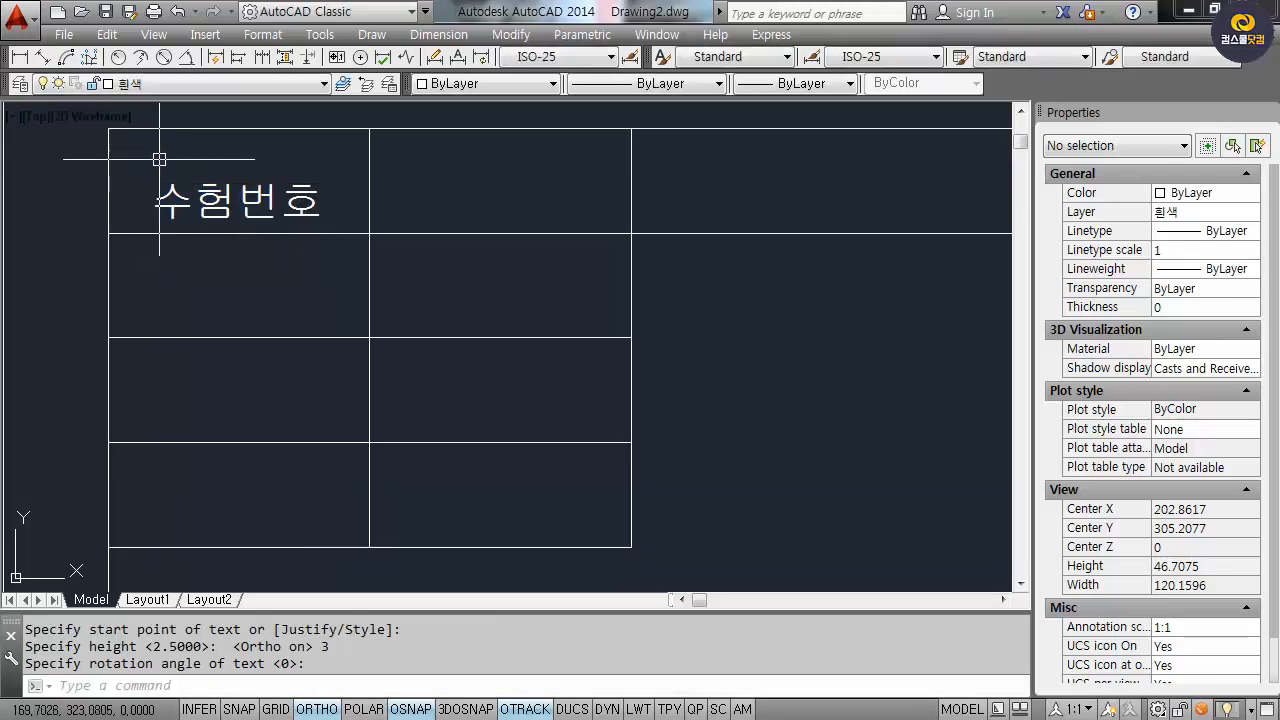
Move the 수험번호 label so it sits vertically centred in its cell.
type("m")
key("Return")
left_click(262, 203)
key("Return")
left_click(268, 215)
left_click(258, 199)
Copy the label into the second top cell and the wide top-right cell.
type("co")
key("Return")
left_click(205, 200)
left_click(200, 214)
left_click(194, 214)
key("Return")
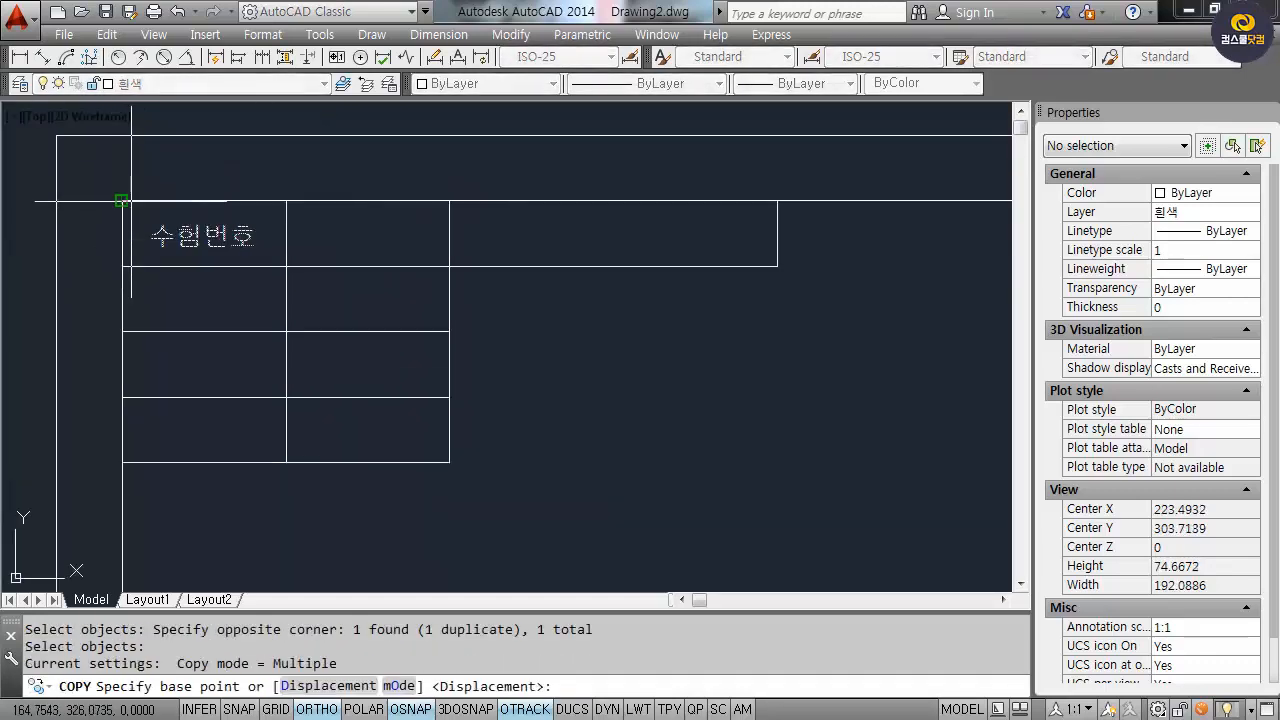
left_click(121, 200)
left_click(286, 200)
left_click(449, 200)
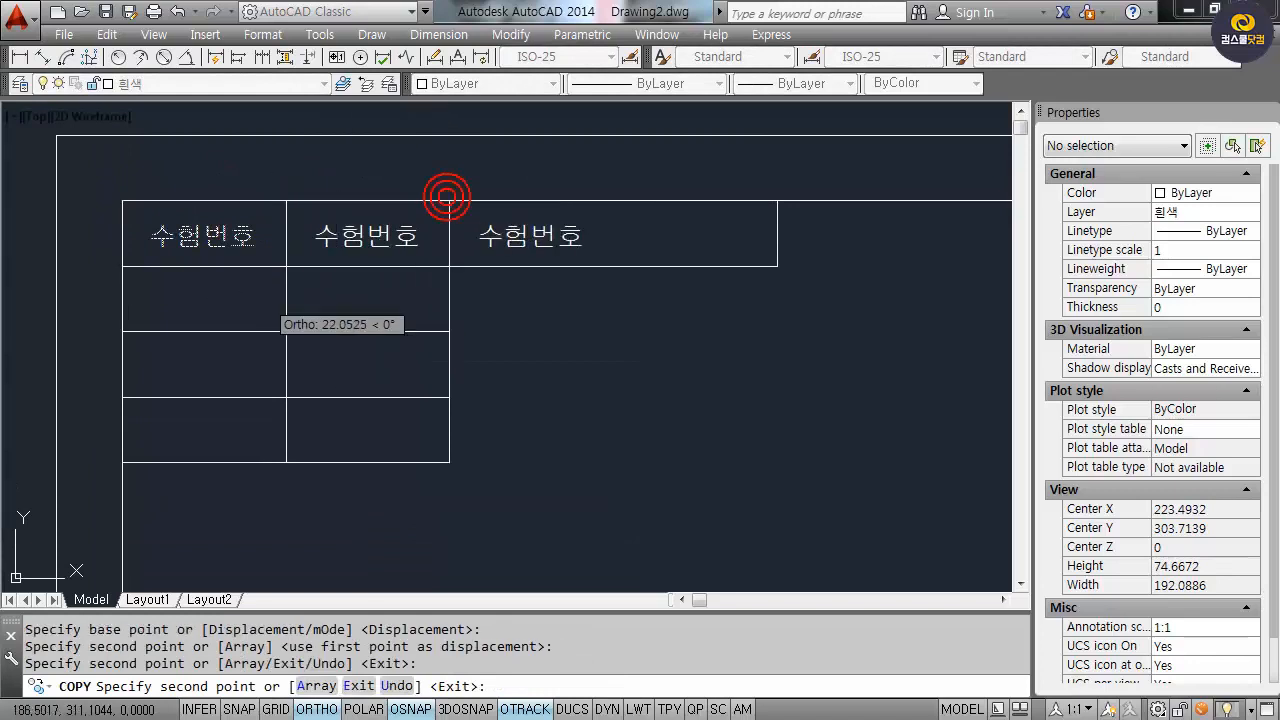
Copy the first two top-row labels down into the second row.
key("Return")
key("Return")
left_click(200, 235)
left_click(358, 235)
key("Return")
left_click(121, 200)
left_click(121, 265)
Copy the second-row first label into the third and fourth rows.
key("Return")
key("Return")
left_click(200, 300)
key("Return")
left_click(121, 265)
left_click(121, 330)
left_click(121, 395)
key("Return")
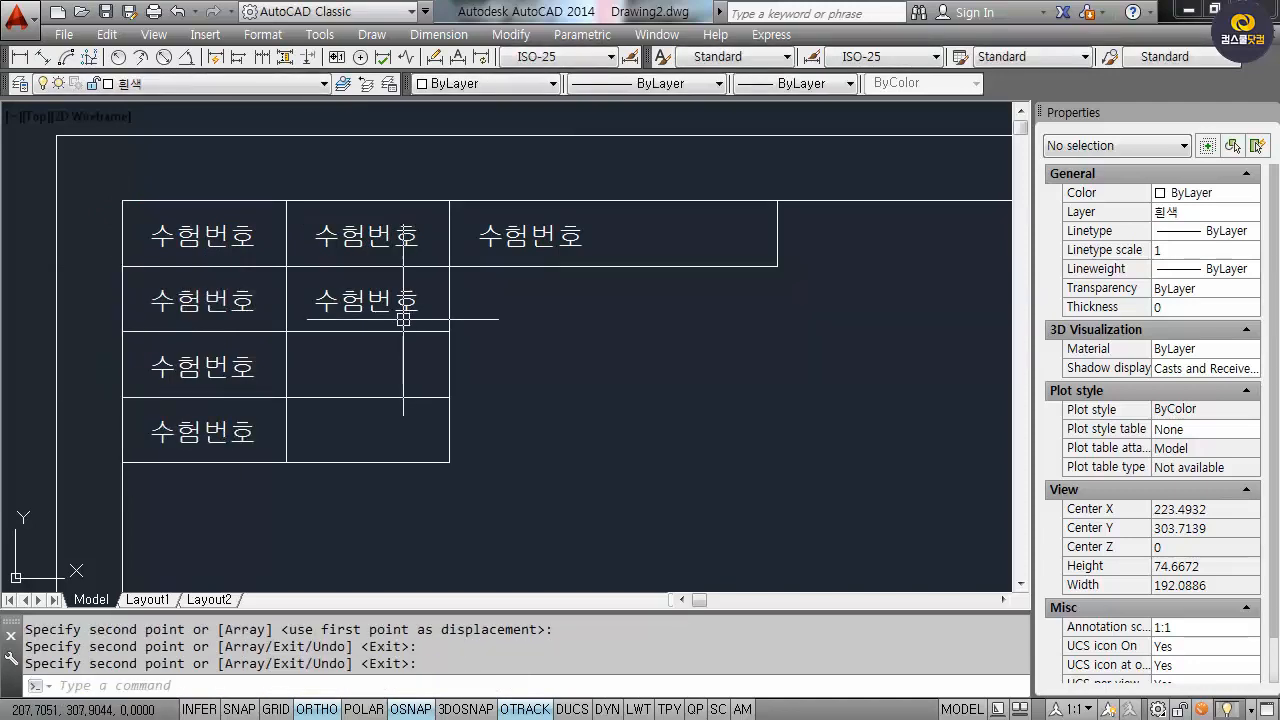
Edit the first-column labels in rows two and three to 성 명 and 연장시간.
type("ed")
key("Return")
left_click(212, 298)
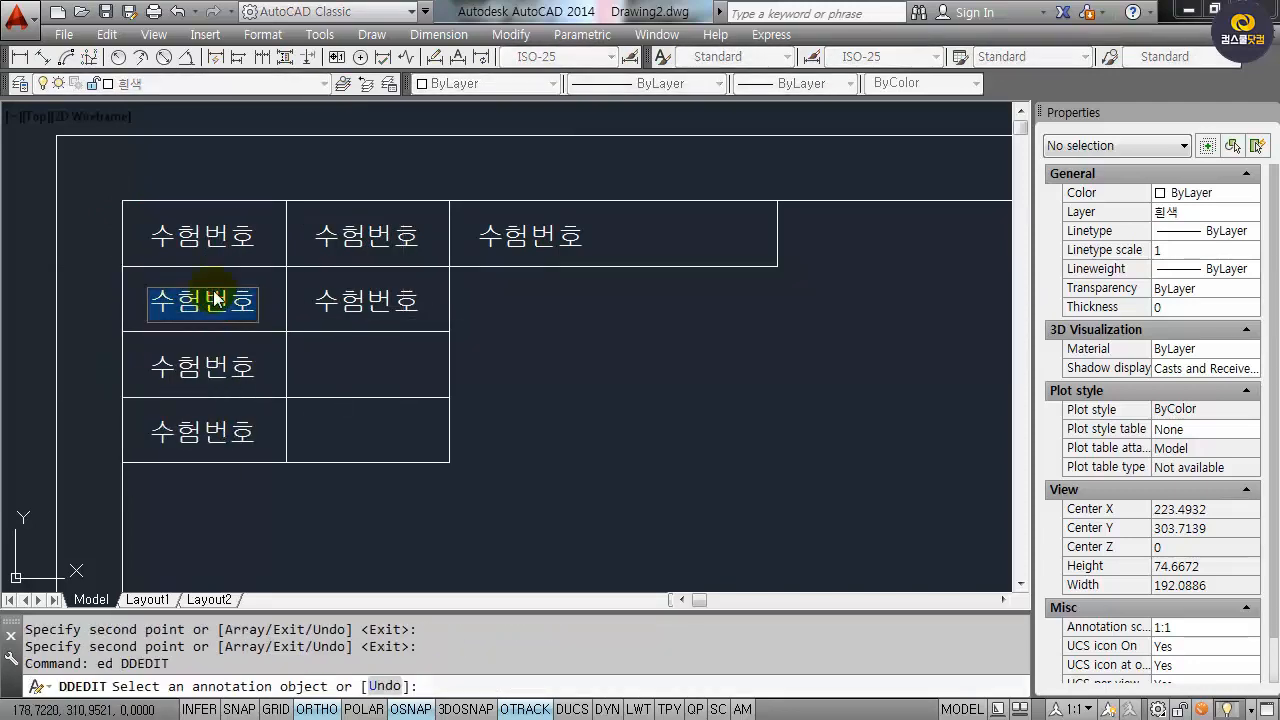
key("BackSpace")
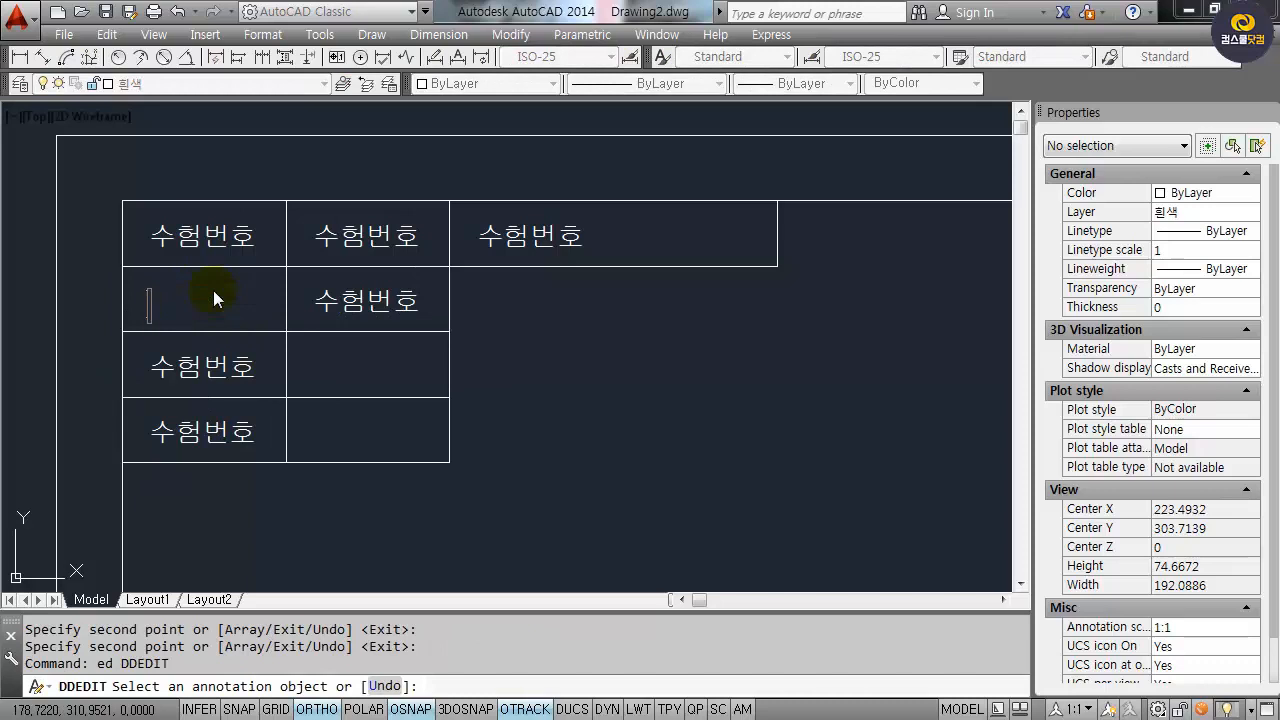
type("성    명")
key("Return")
left_click(244, 379)
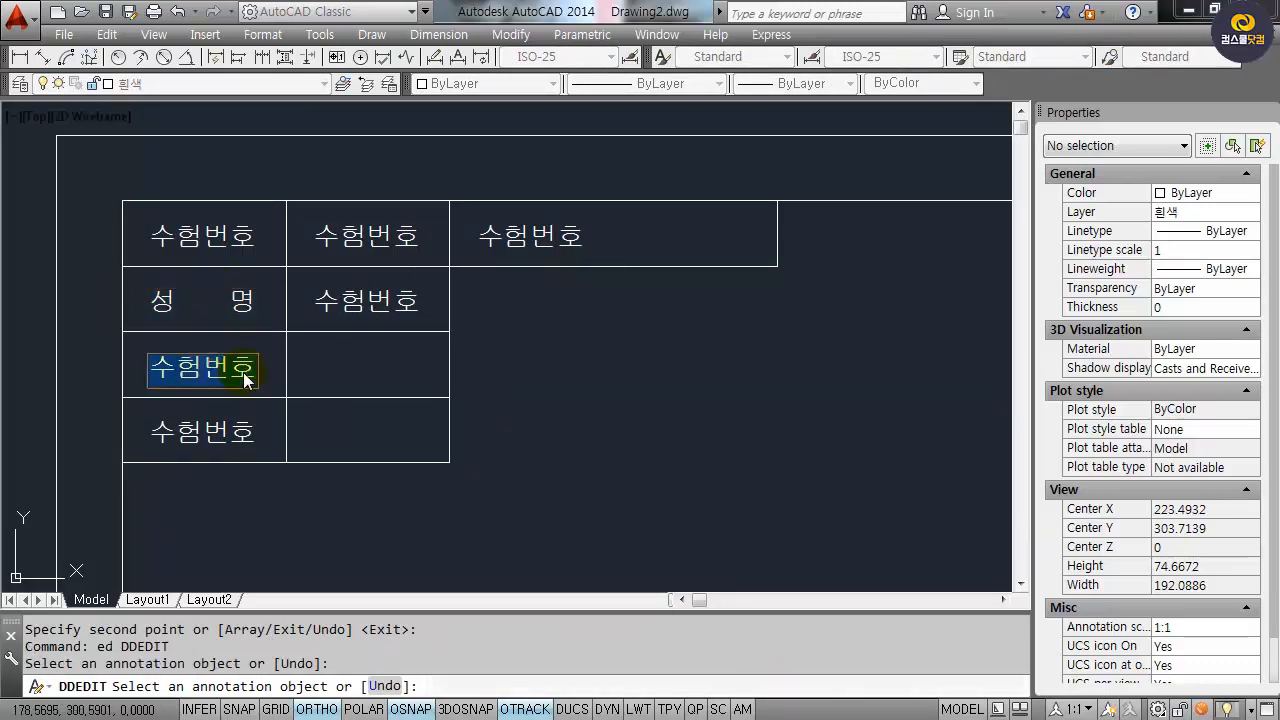
type("ㅇ")
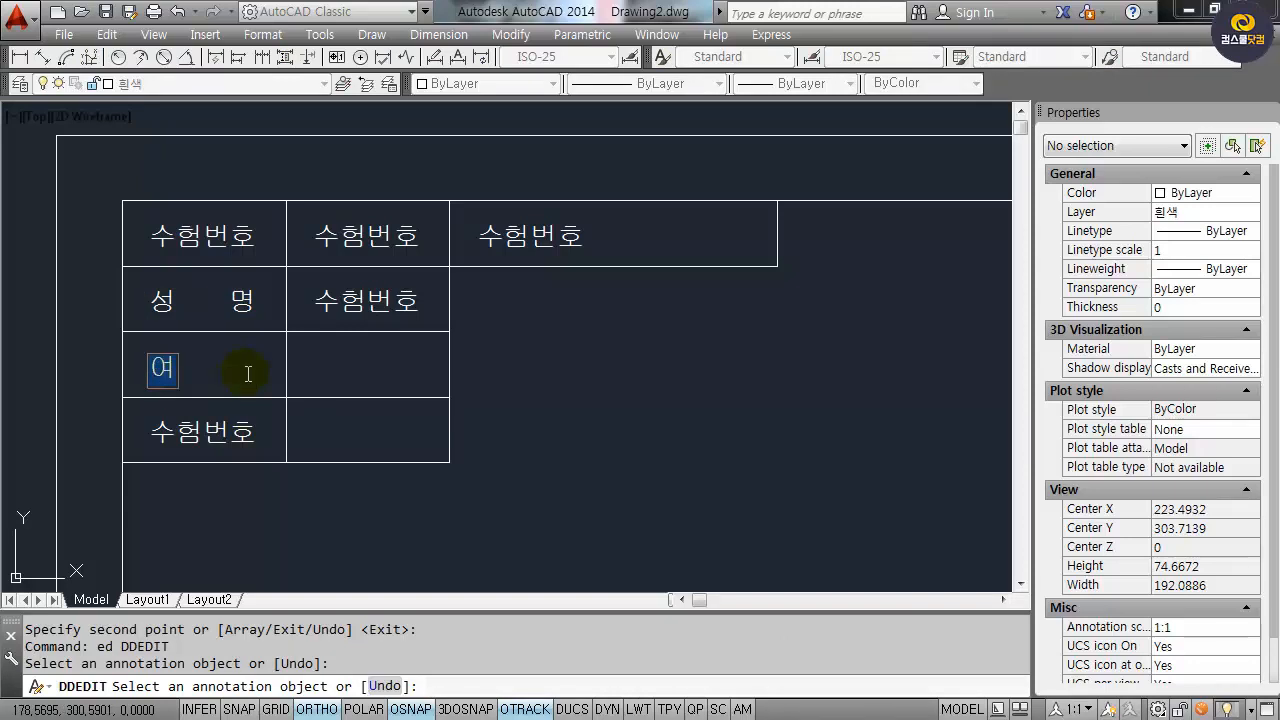
type("장시간")
key("Return")
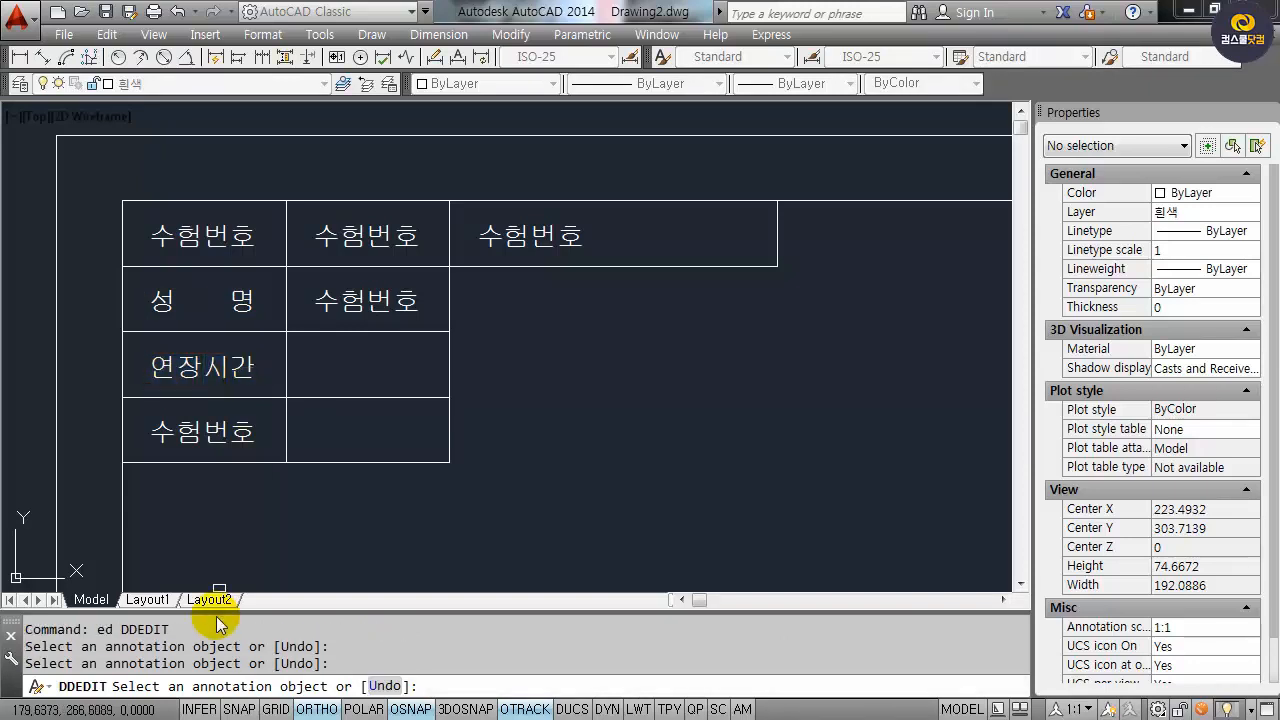
Change the fourth-row label to 감독확인 and the exam number cell to 0000000.
left_click(225, 429)
type("감")
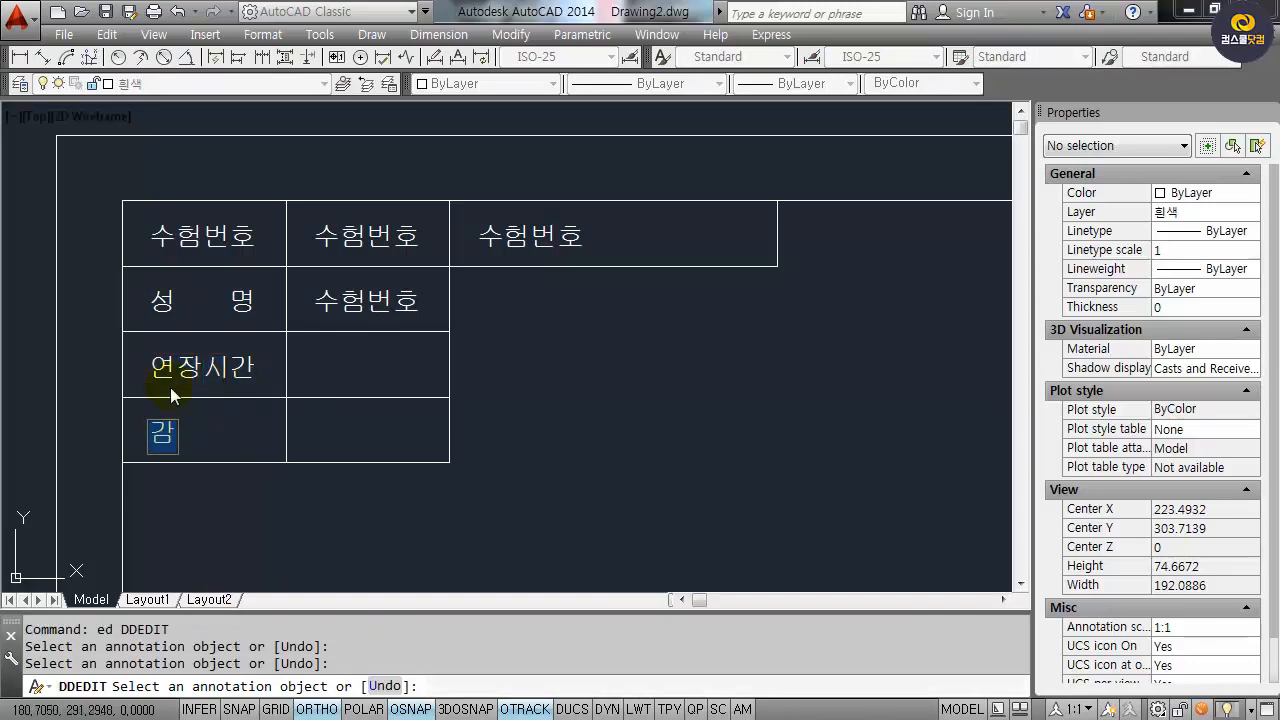
type("독ㅎ인")
key("Return")
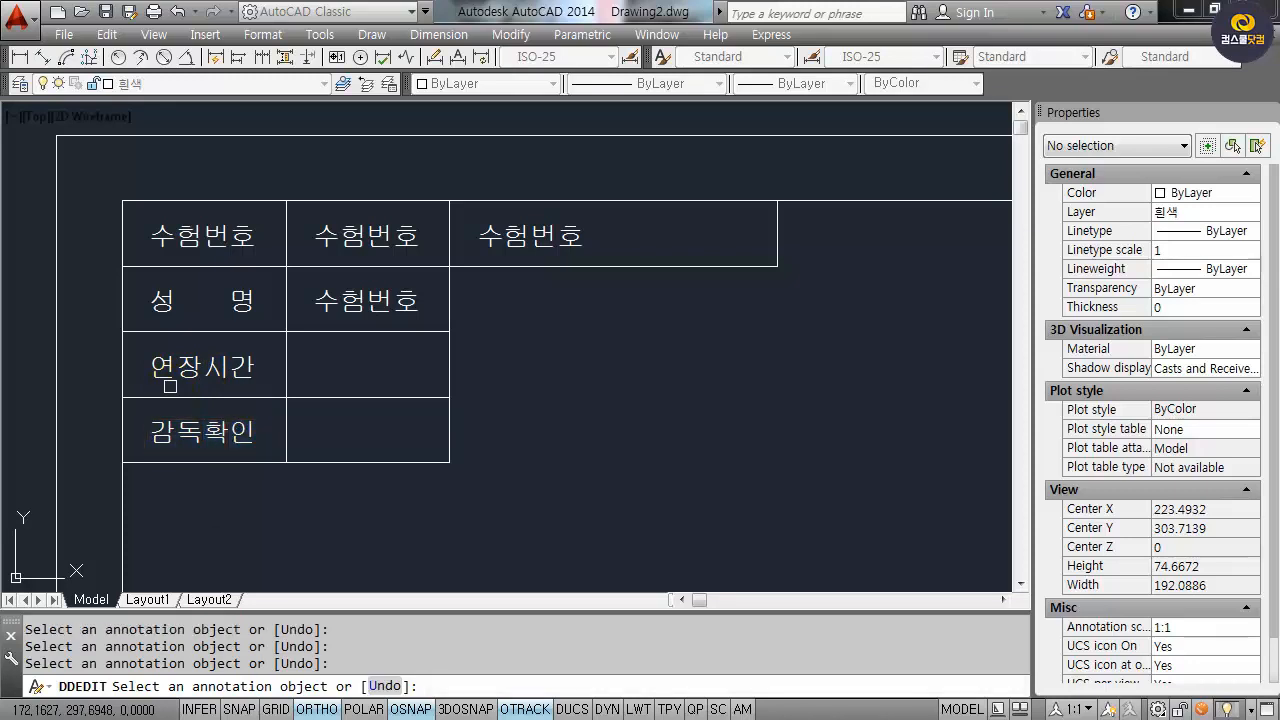
left_click(367, 233)
type("ㅇ")
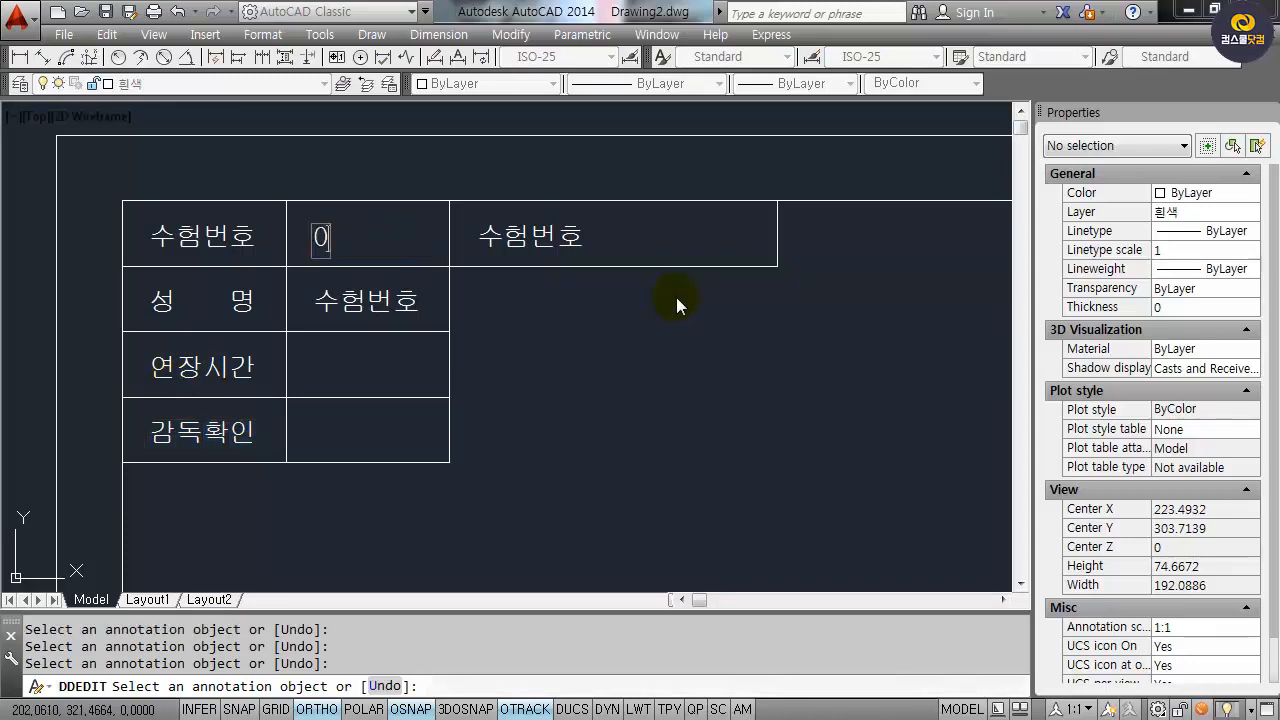
left_click(676, 297)
Enter the examinee's name in the second-row name cell.
left_click(356, 303)
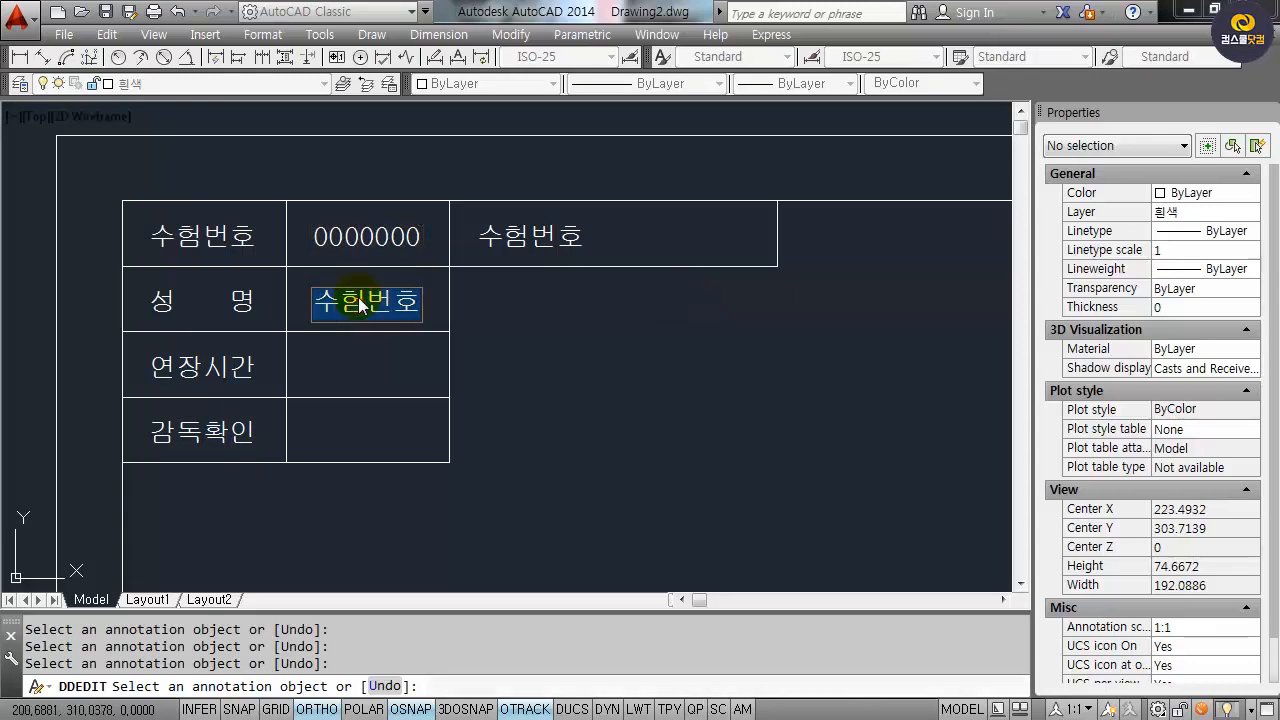
key("Return")
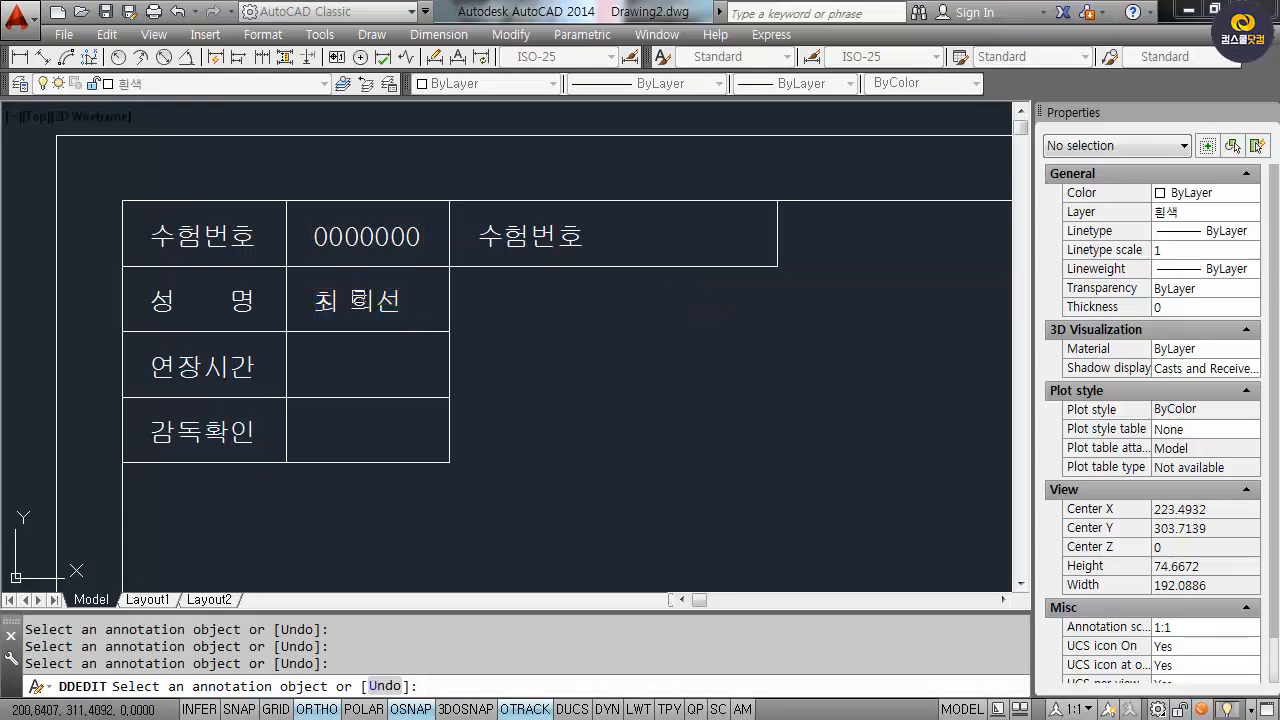
left_click(379, 302)
left_click(381, 300)
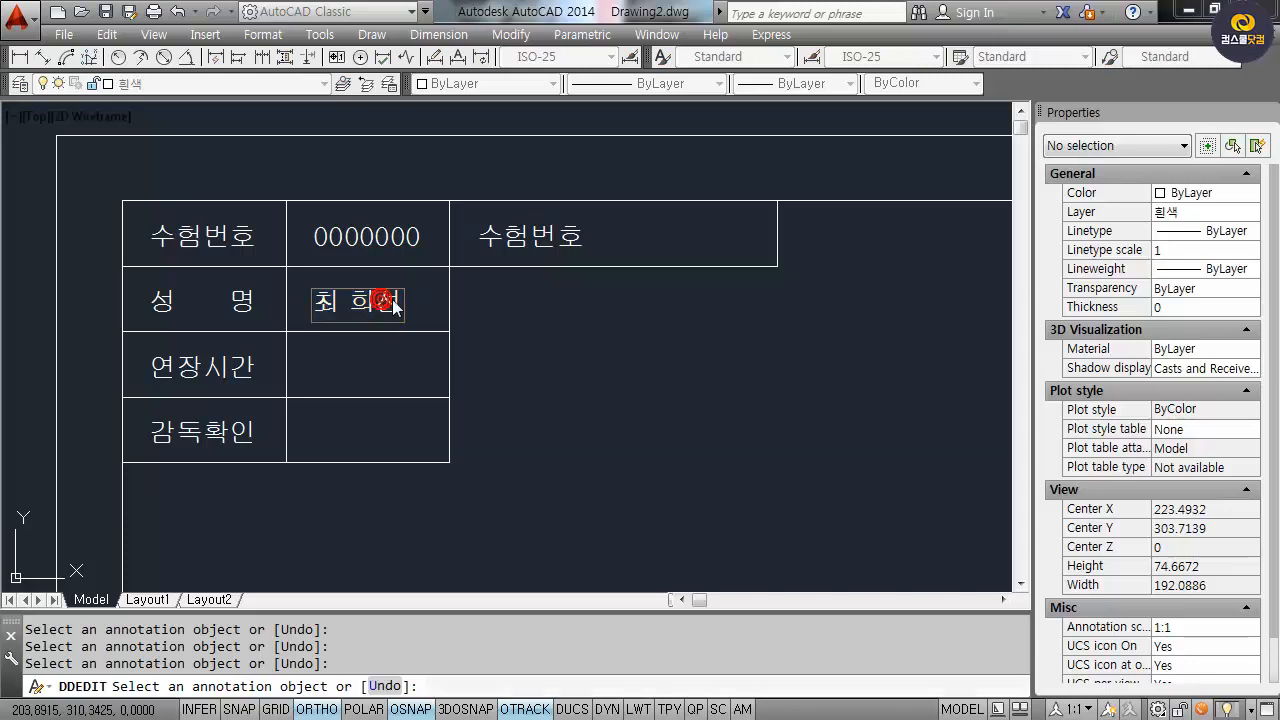
Replace the top-right cell text with the qualification 전산응용건축제도기능사.
left_click(527, 228)
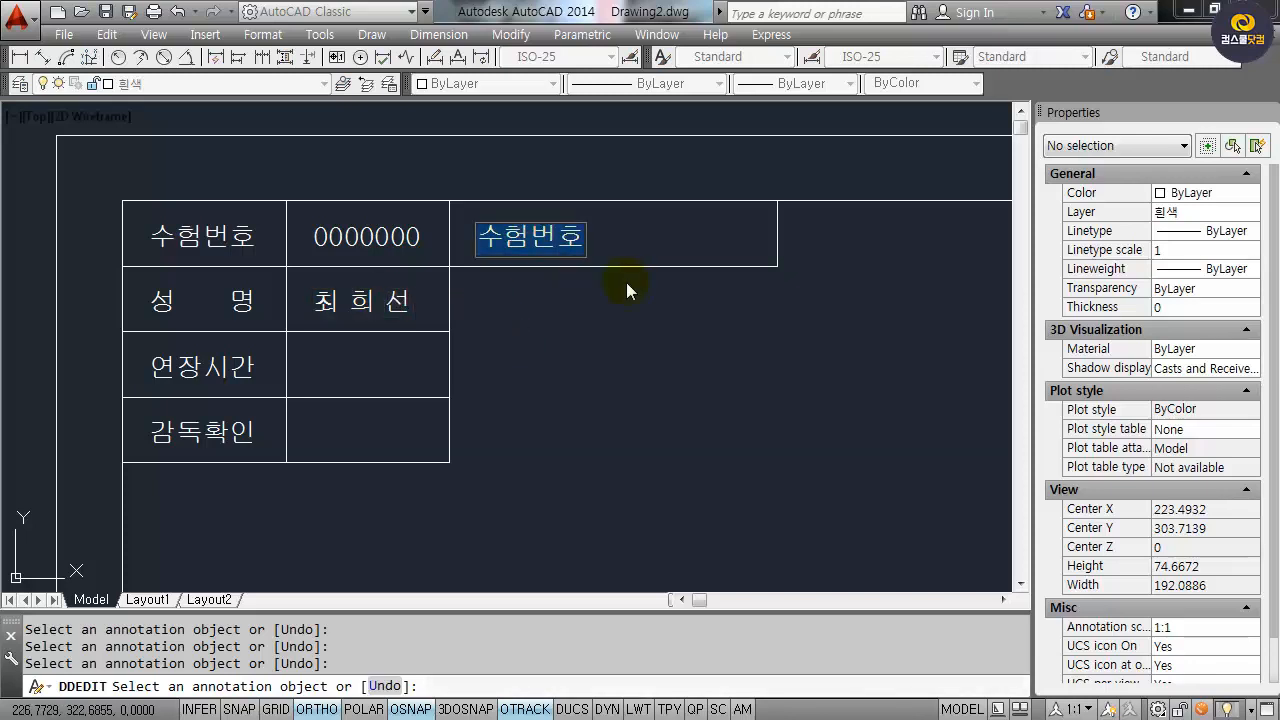
type("전산응ㅇ용")
key("BackSpace")
key("BackSpace")
type("용거ㄴ축제도기능사")
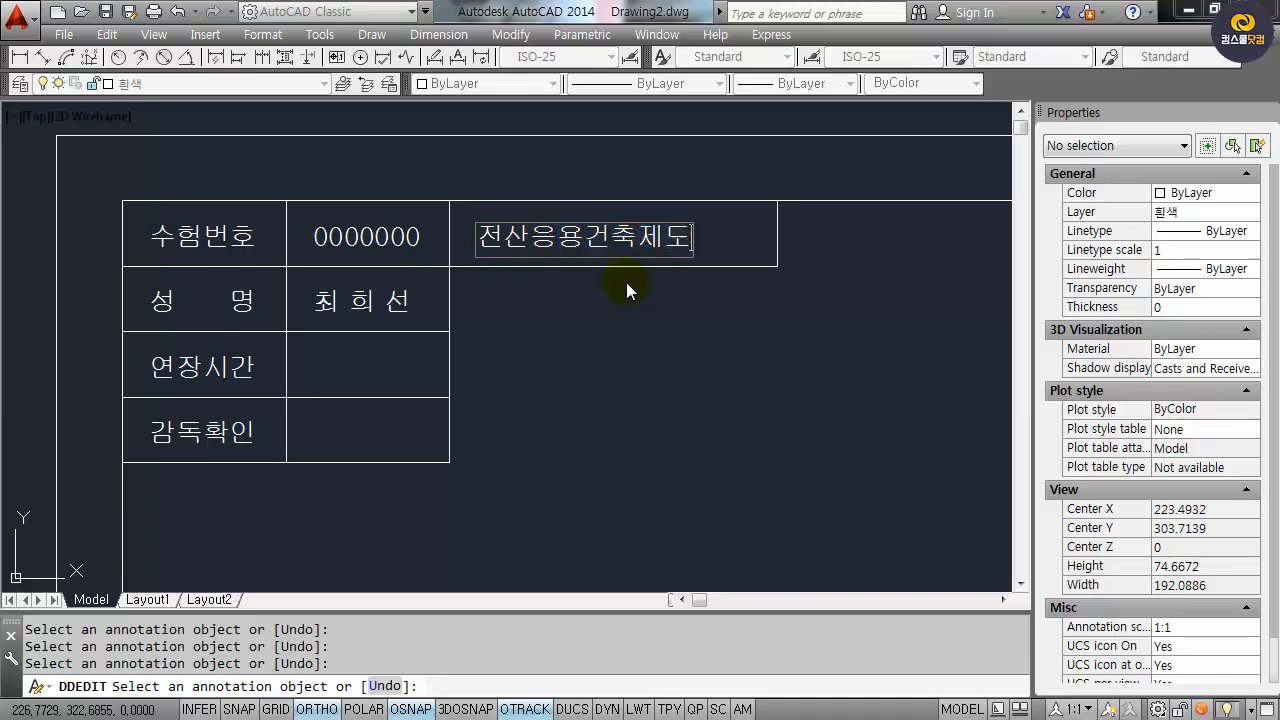
key("Return")
key("Return")
type("m")
key("Return")
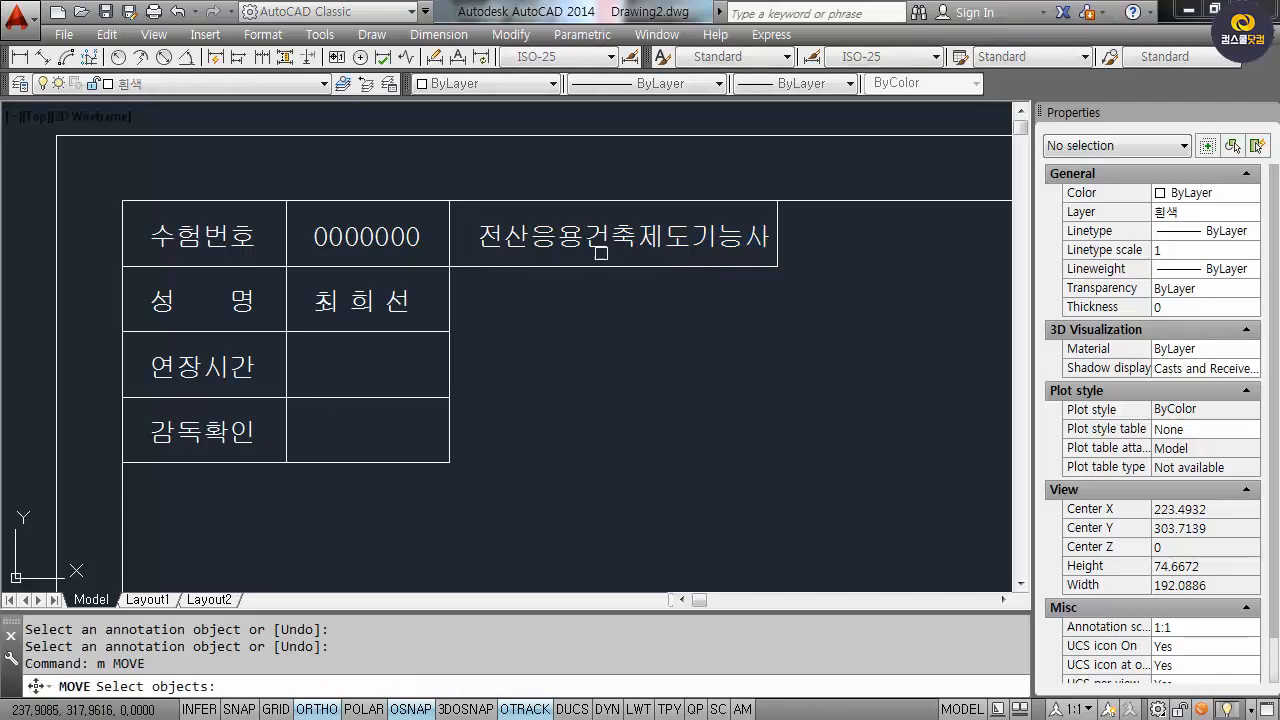
Shift the qualification text slightly left, then zoom to the drawing extents.
left_click(517, 236)
key("Return")
left_click(683, 328)
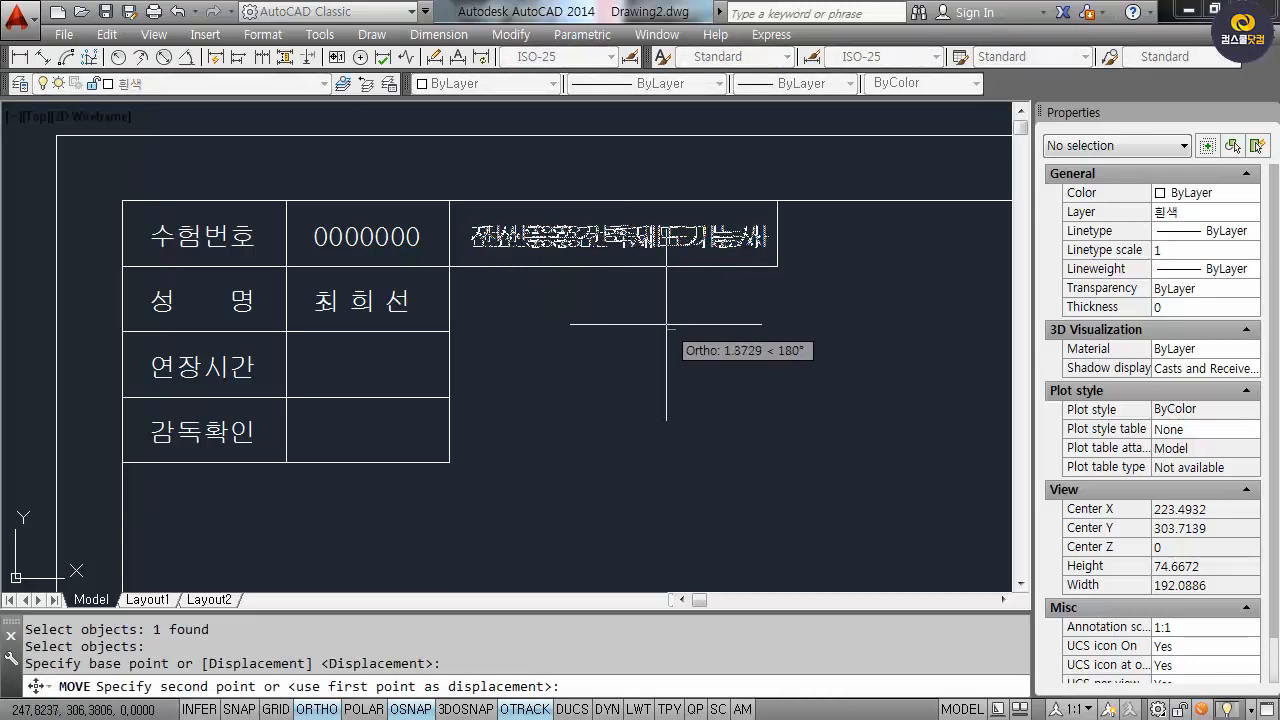
left_click(663, 328)
type("z")
key("Return")
type("e")
key("Return")
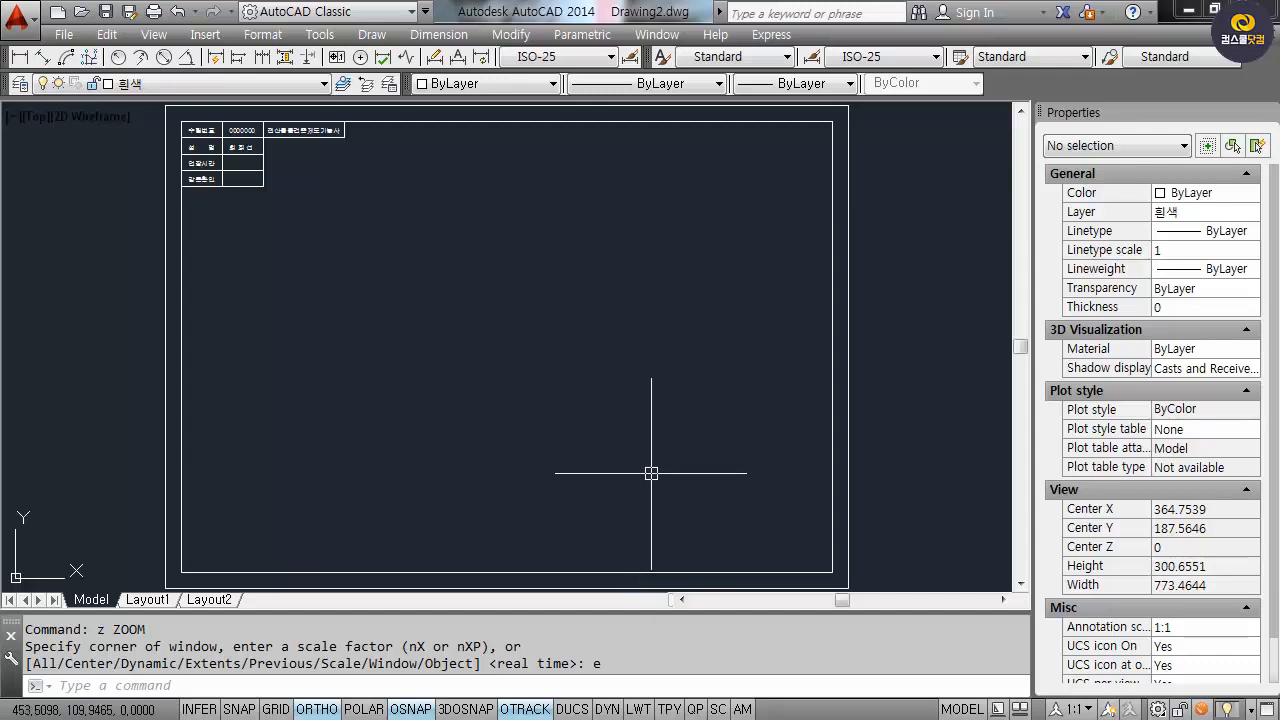
scroll(374, 523, "up", 2)
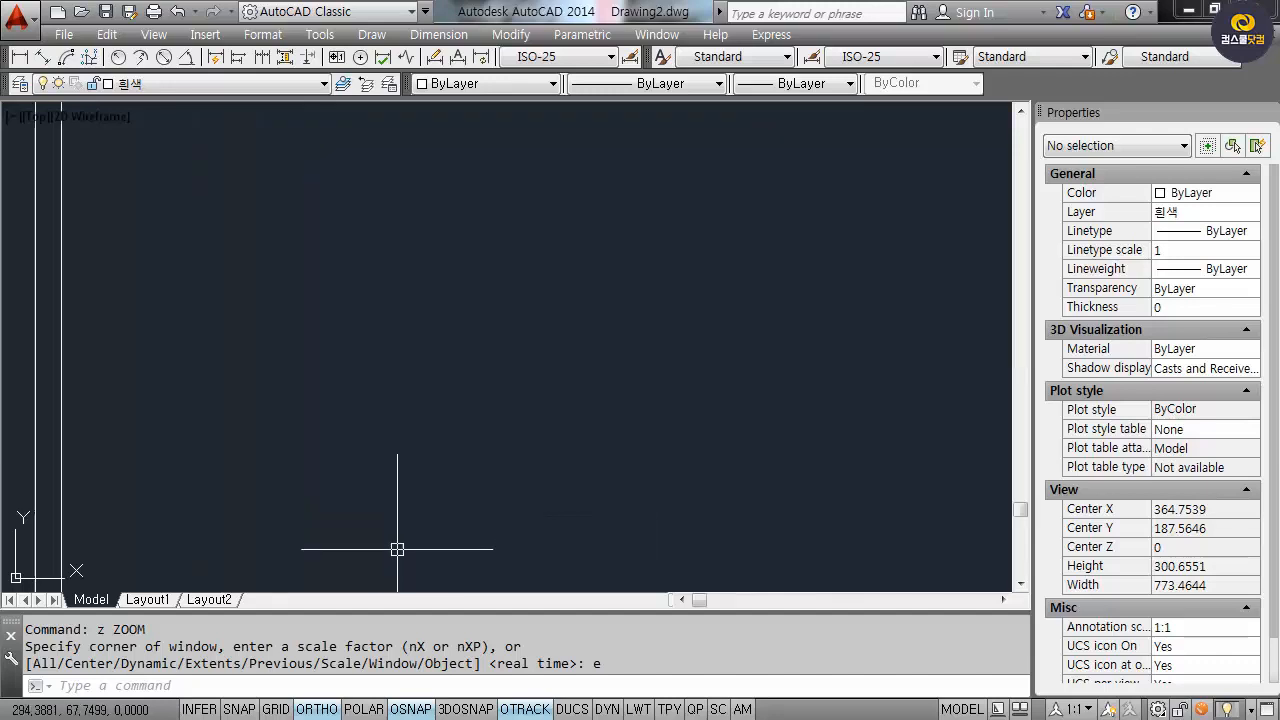
middle_click_drag(374, 161, 383, 354)
Write the drawing title 'A부분 단면상세도' at height 7 near the sheet bottom.
type("dt")
key("Return")
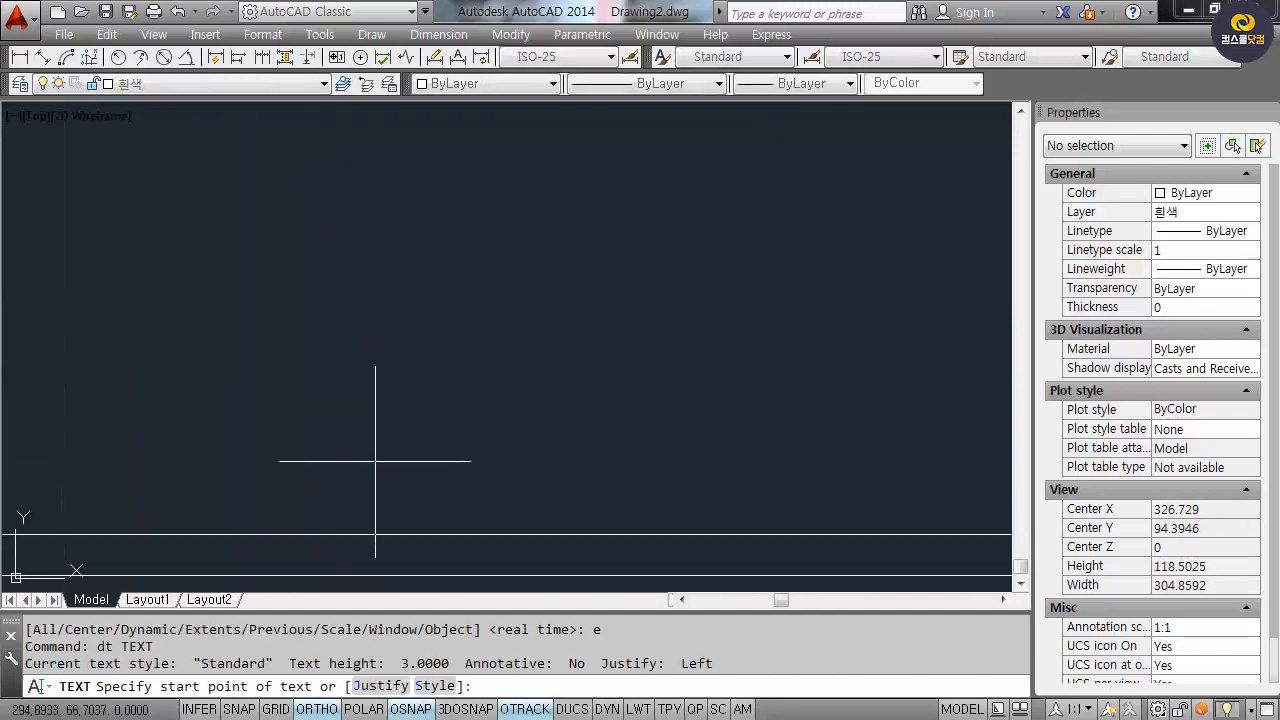
left_click(325, 458)
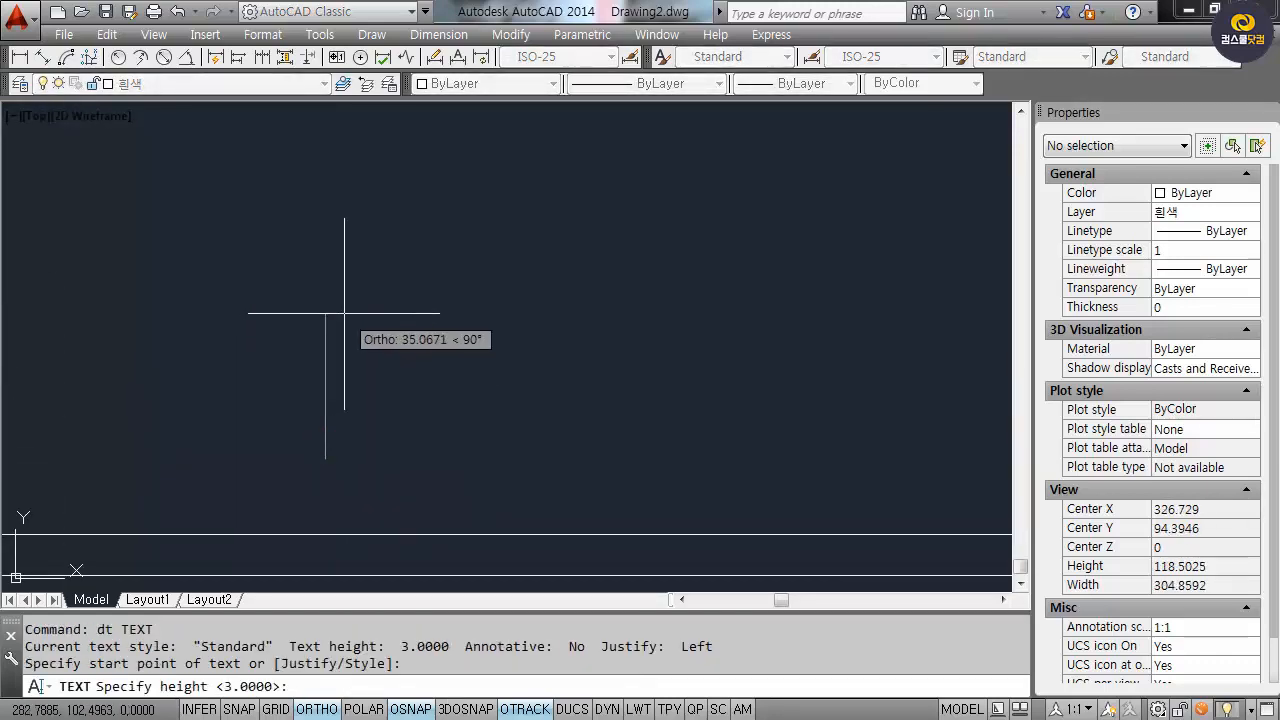
type("7")
key("Return")
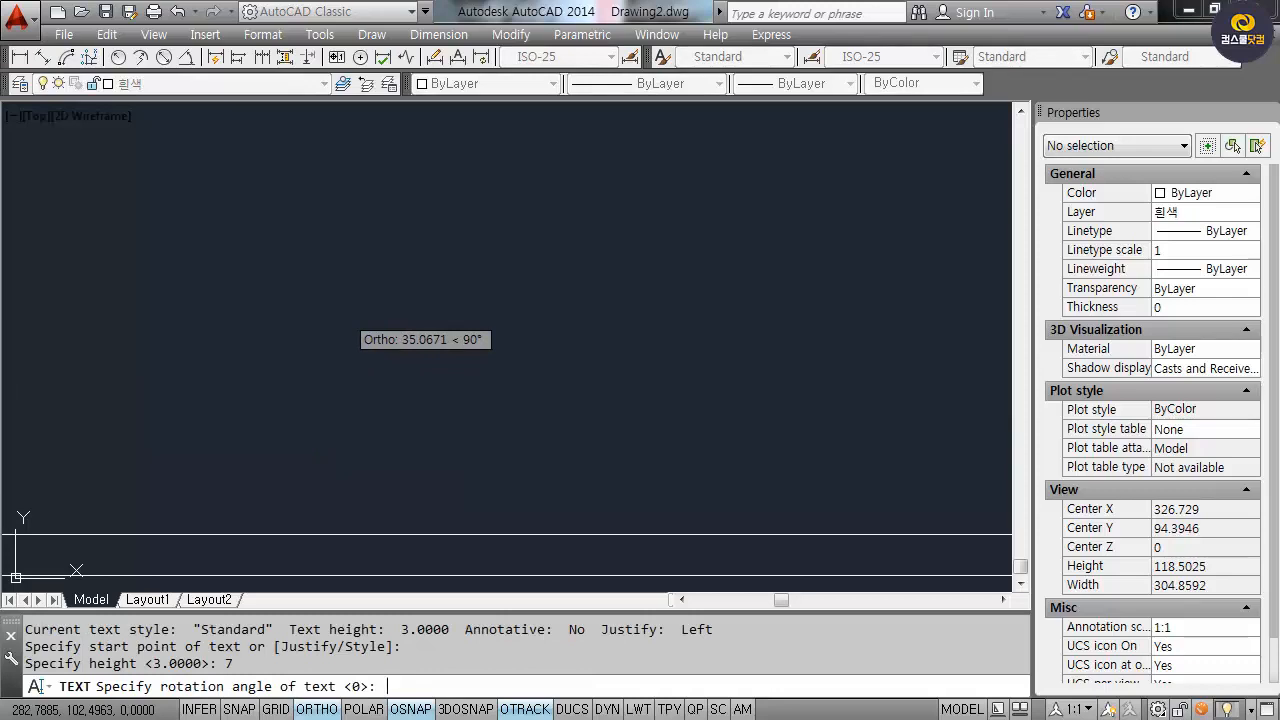
key("Return")
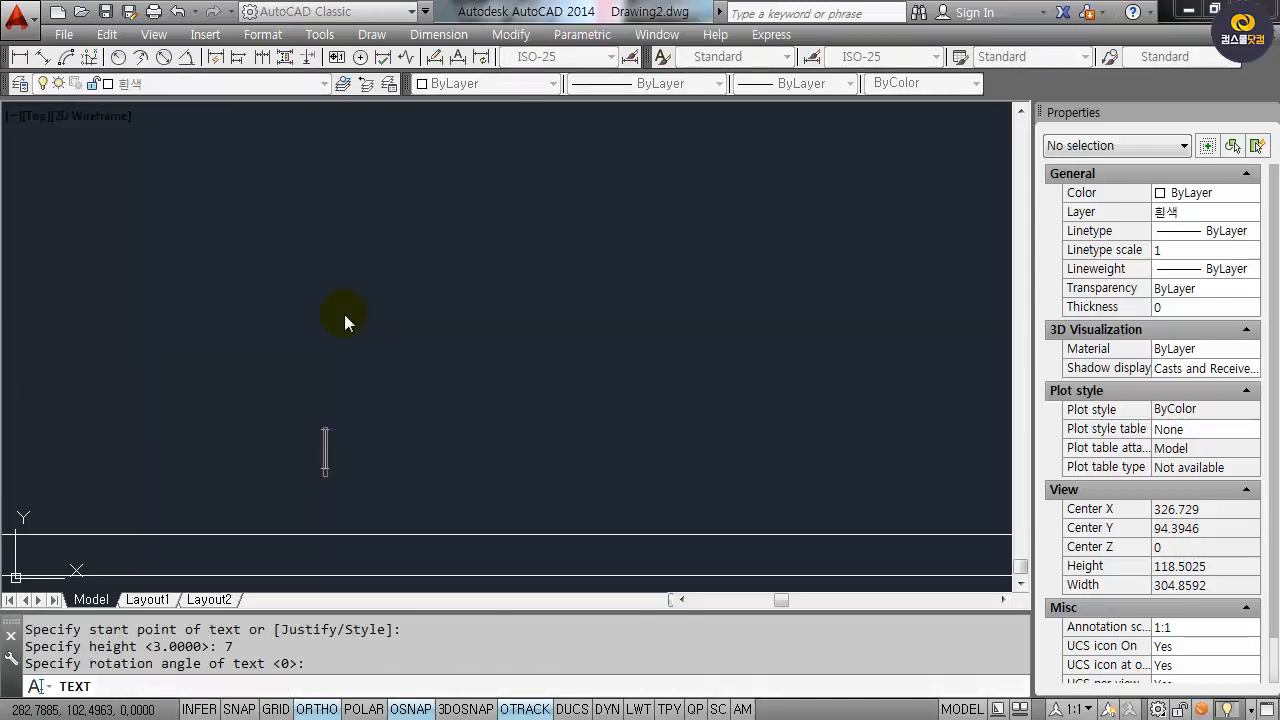
type("A부분")
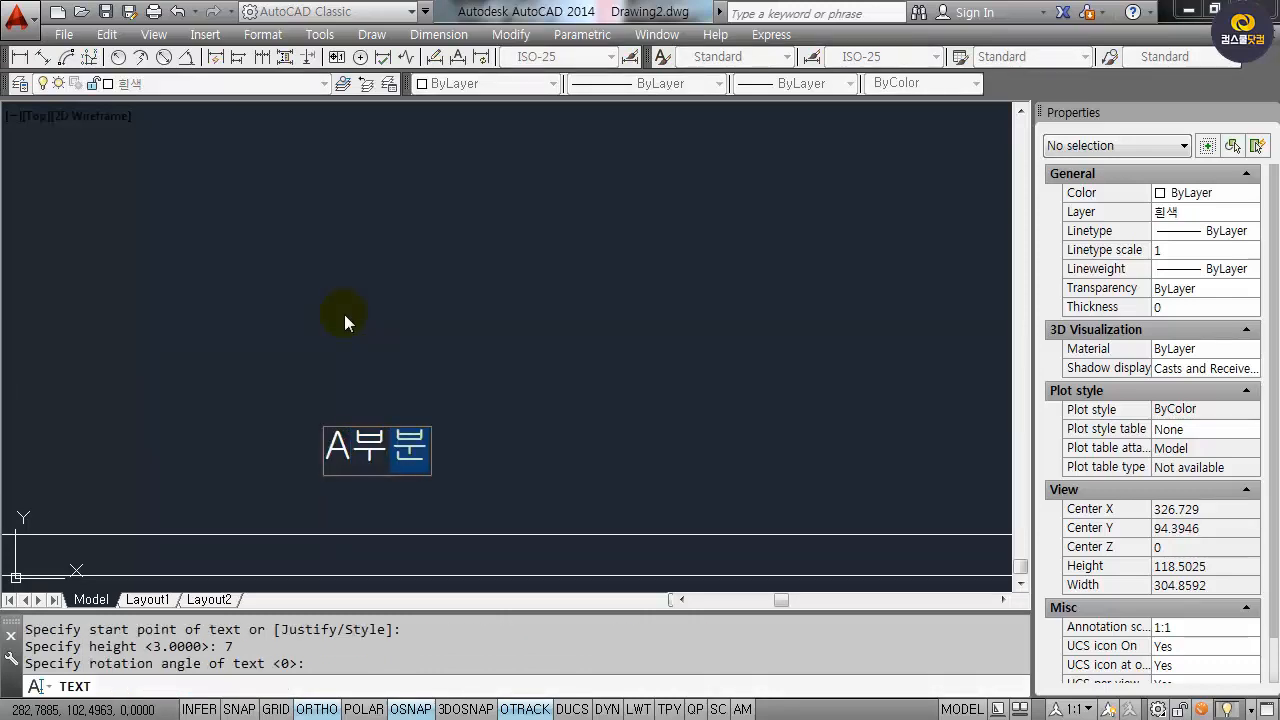
type(" 단명상세도")
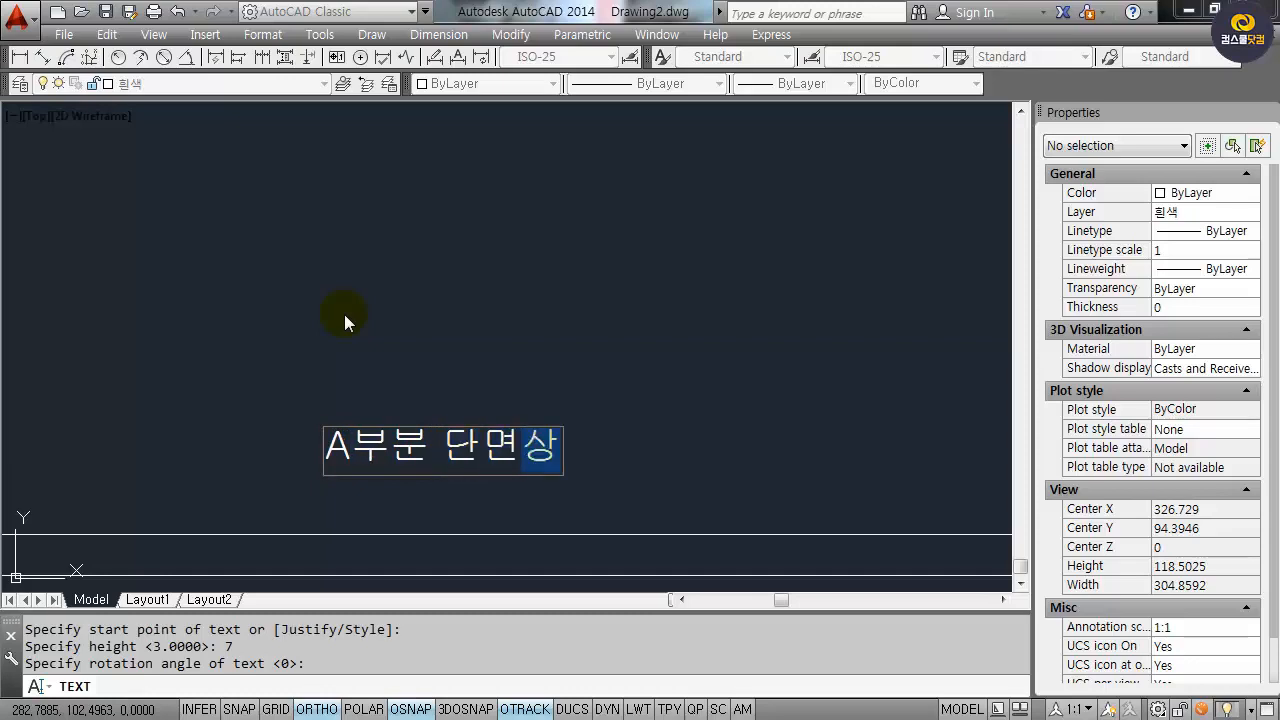
key("Return")
key("Return")
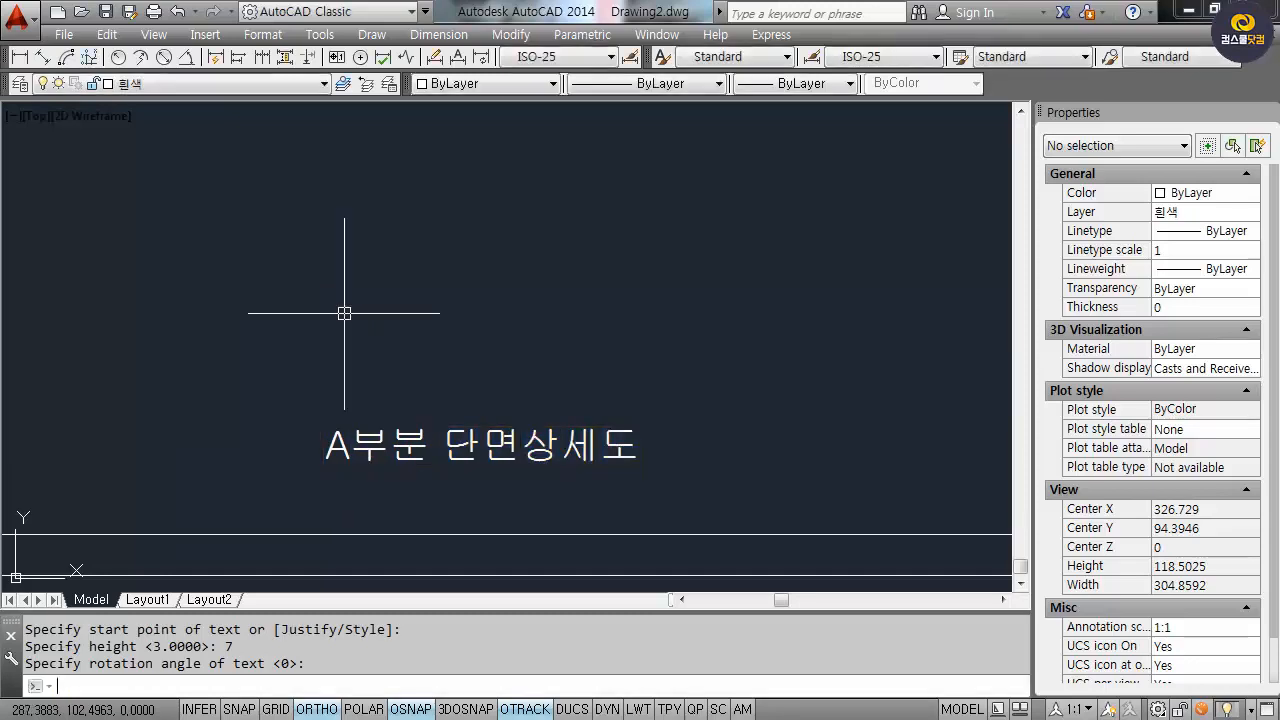
type("l")
Underline the title and add a circle marker with a vertical tick at its left end.
key("Return")
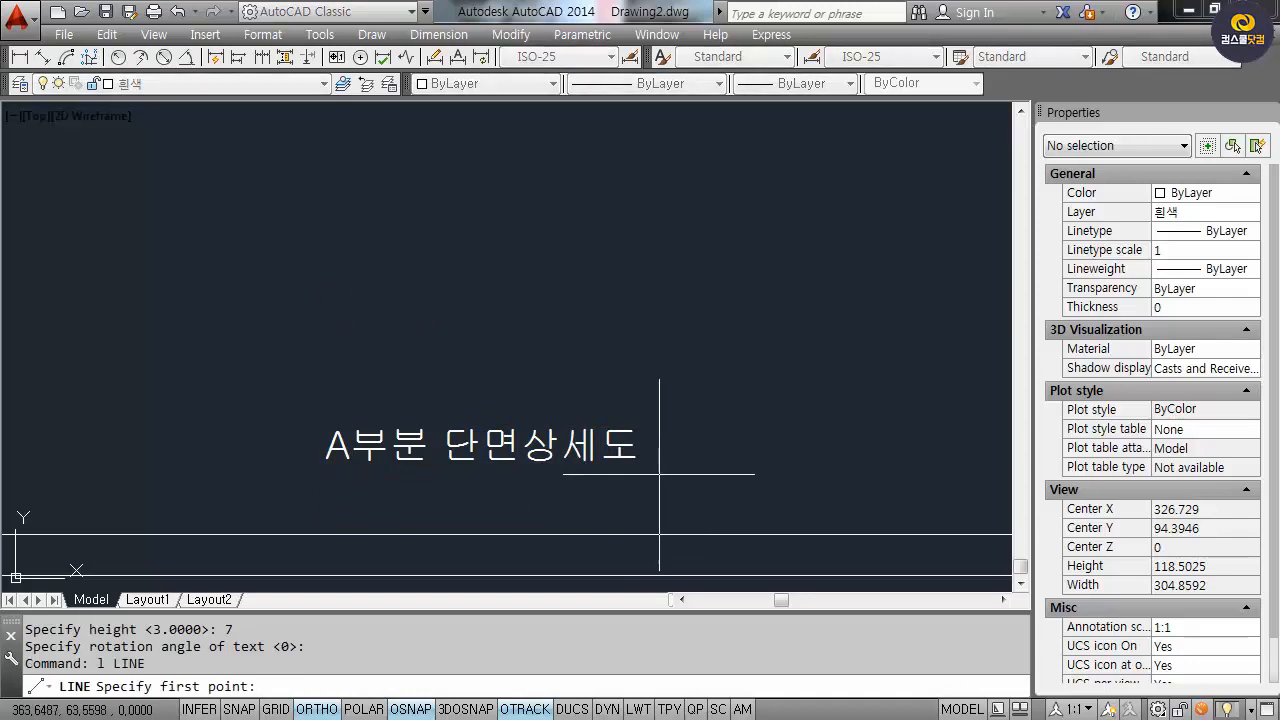
left_click(657, 474)
left_click(245, 474)
key("Return")
type("c")
key("Return")
left_click(245, 474)
left_click(273, 491)
type("l")
key("Return")
left_click(246, 506)
left_click(247, 502)
key("Return")
Move the circle and tick right so they meet the underline's left end.
type("m")
key("Return")
left_click(290, 504)
left_click(206, 489)
key("Return")
left_click(212, 475)
left_click(245, 474)
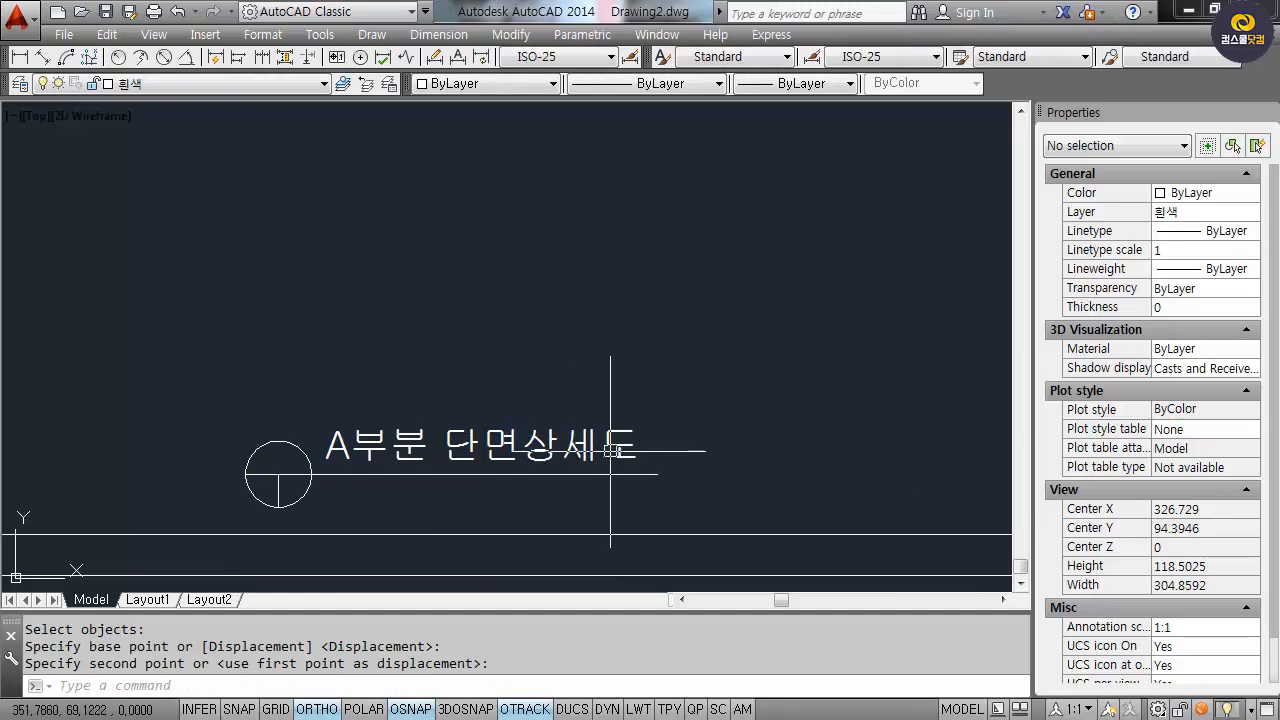
key("Escape")
key("Escape")
Add the scale note 'S : 1/40' at height 3.5 below the title.
type("dt")
key("Return")
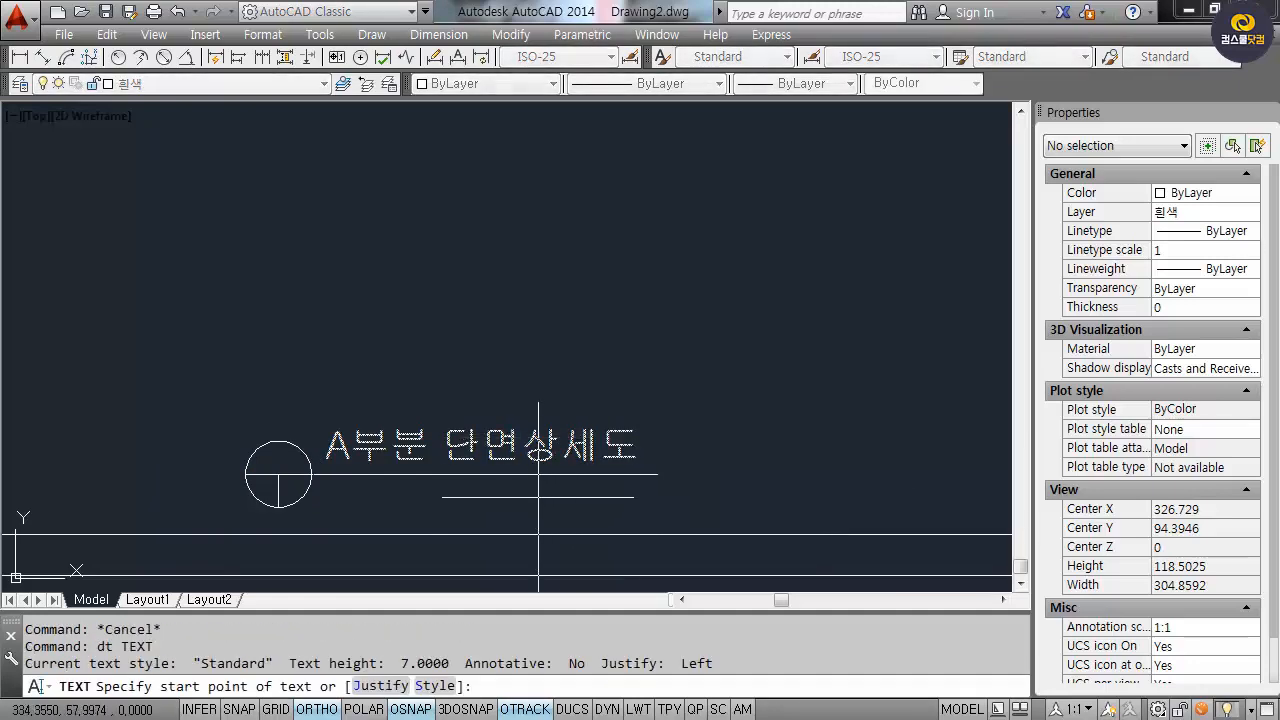
key("Escape")
key("Escape")
type("det")
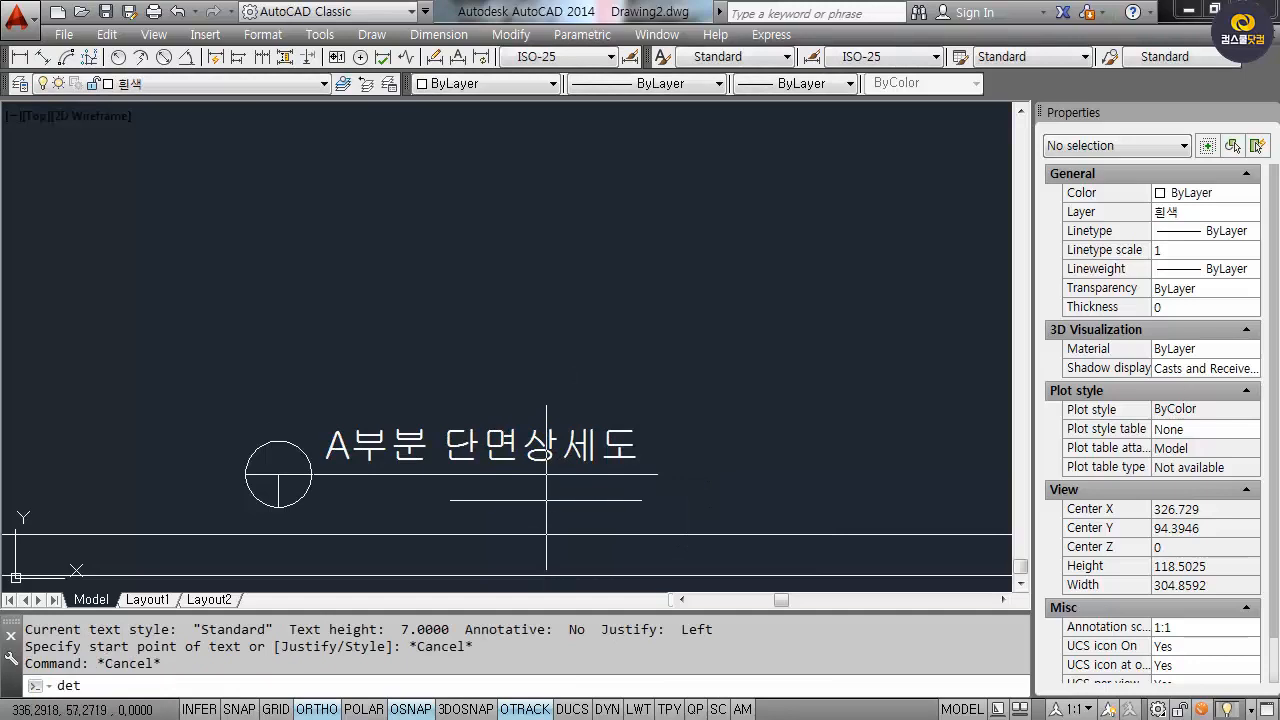
key("Return")
key("Escape")
type("dt")
key("Return")
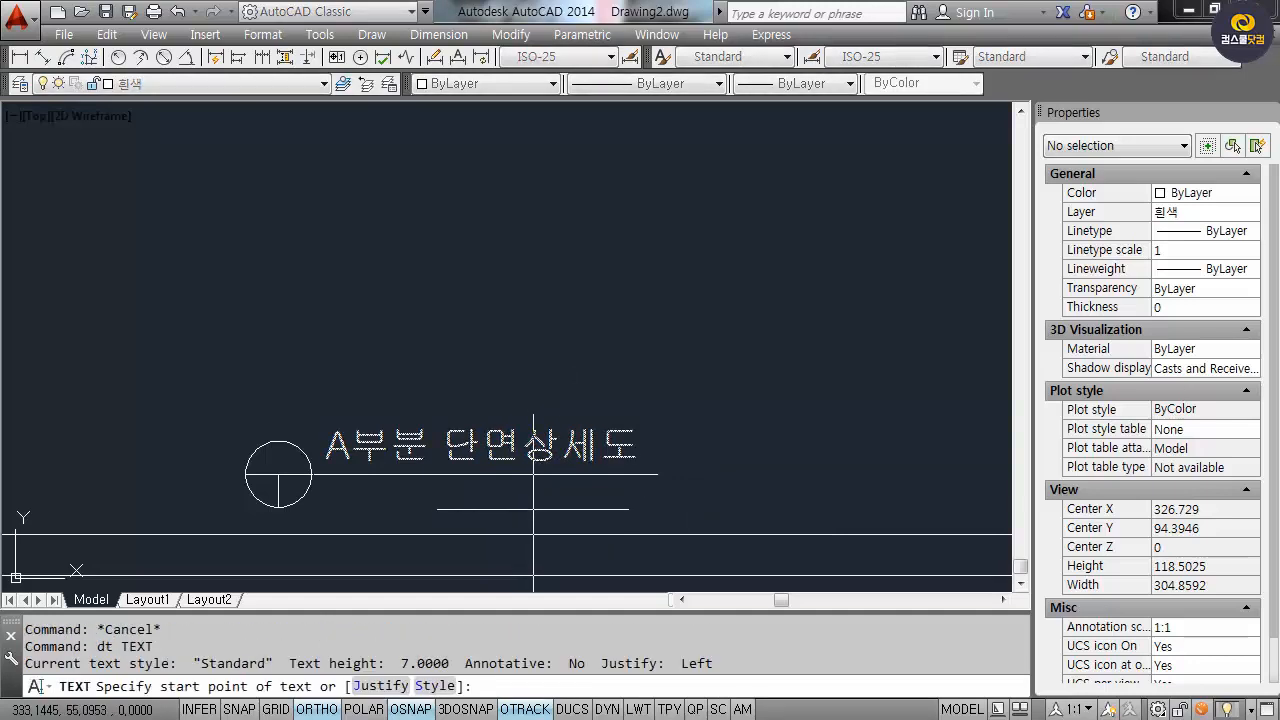
left_click(531, 512)
type("3.")
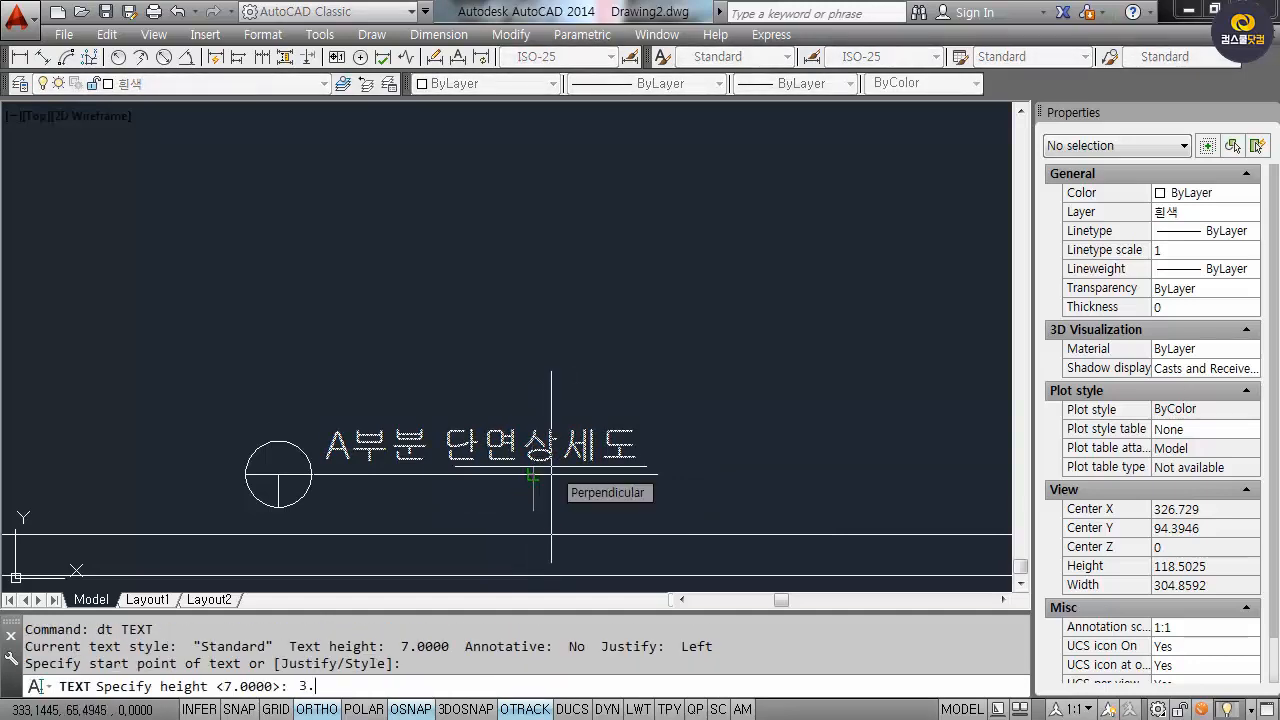
type("5")
key("Return")
key("Return")
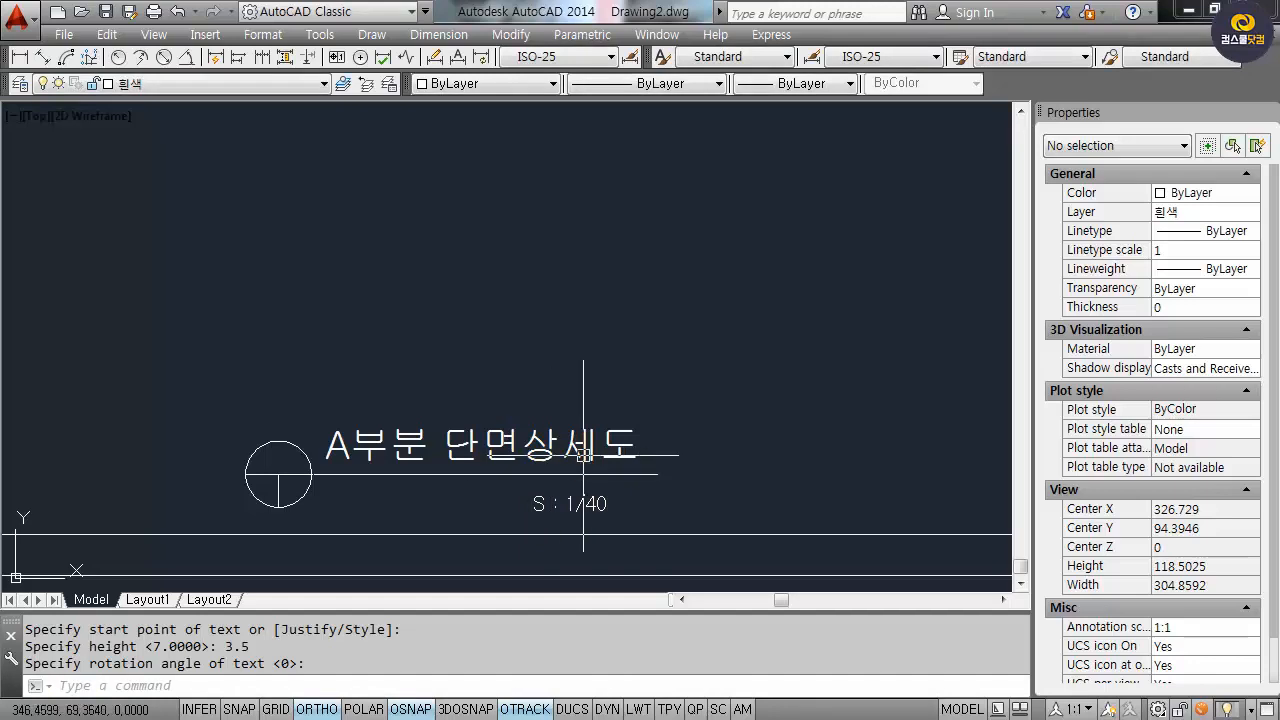
type("m")
key("space")
left_click(629, 527)
left_click(552, 496)
key("space")
left_click(629, 501)
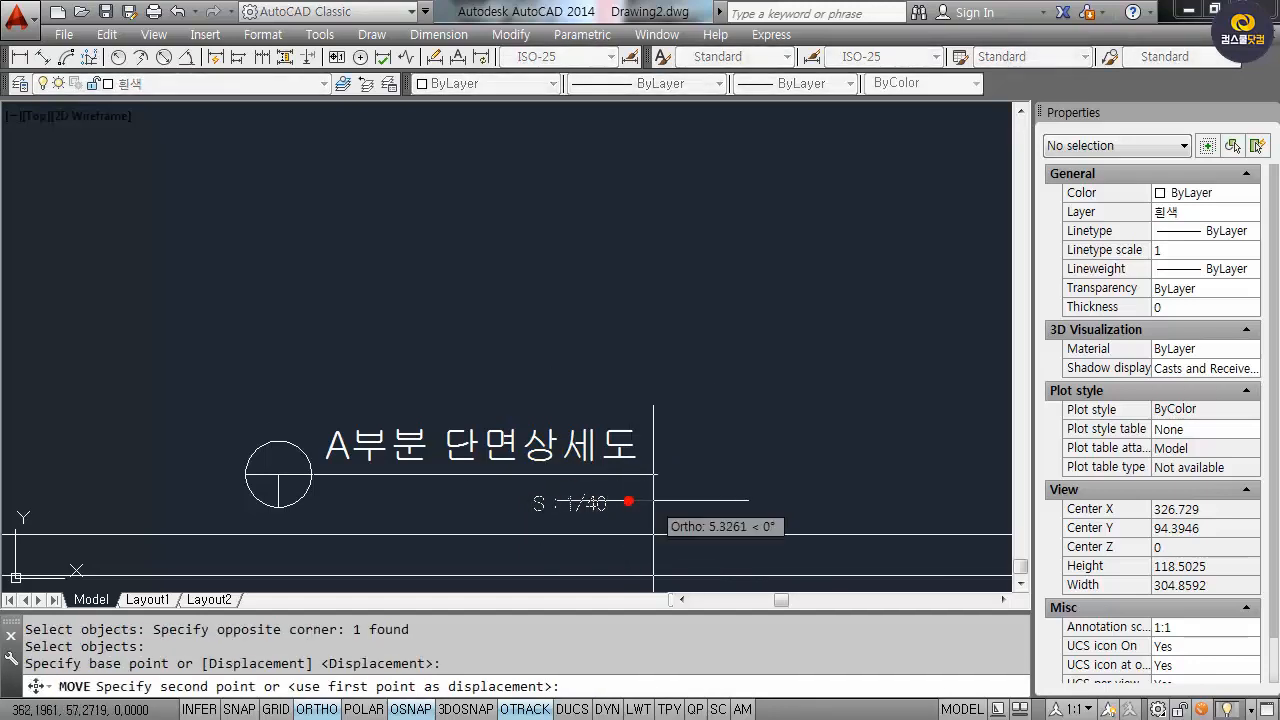
left_click(660, 501)
key("space")
left_click(654, 512)
left_click(598, 493)
key("space")
left_click(672, 505)
left_click(672, 503)
scroll(672, 503, "down", 6)
type("m")
key("space")
left_click(363, 393)
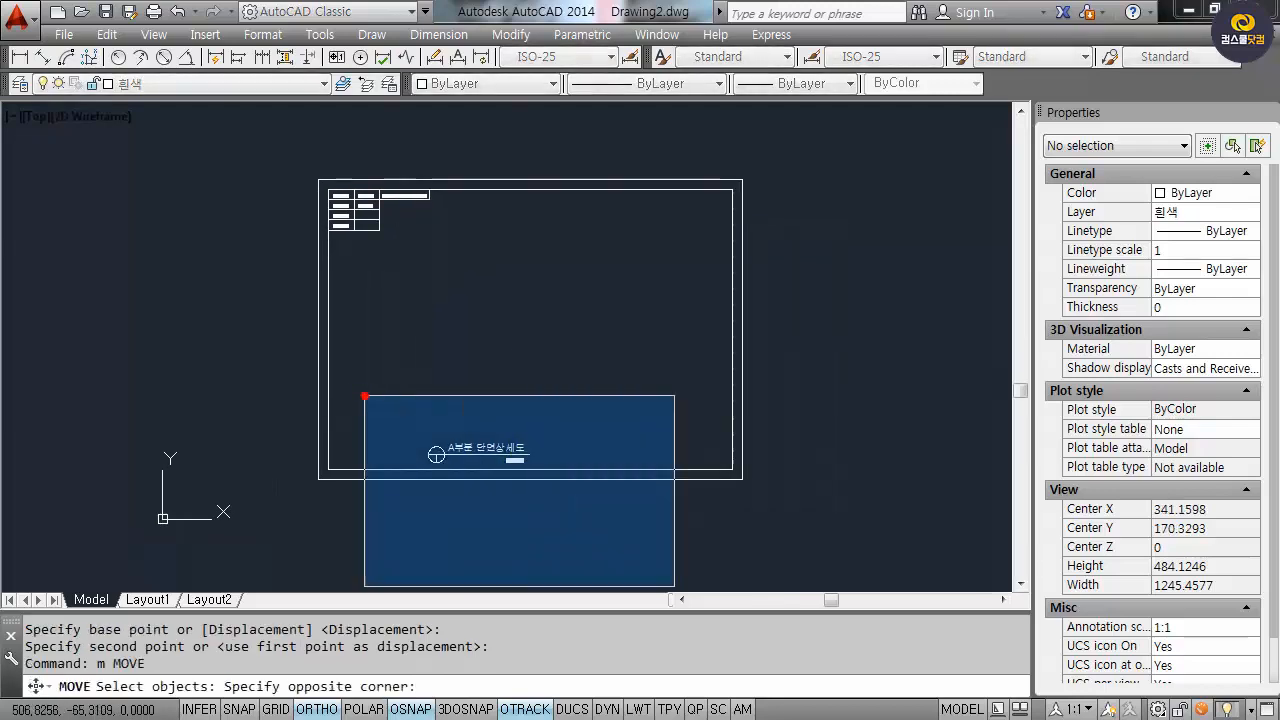
left_click(538, 526)
key("space")
left_click(512, 457)
left_click(566, 553)
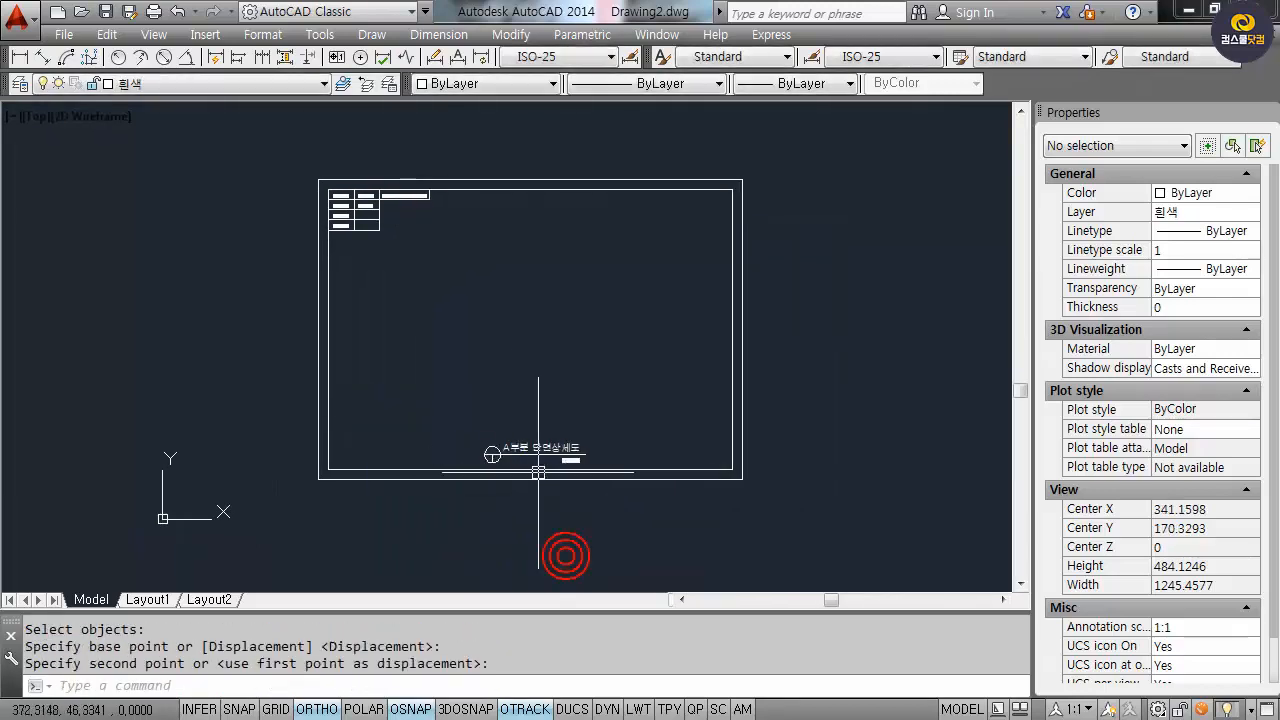
scroll(548, 474, "up", 2)
key("space")
left_click(443, 414)
left_click(720, 549)
key("space")
left_click(613, 523)
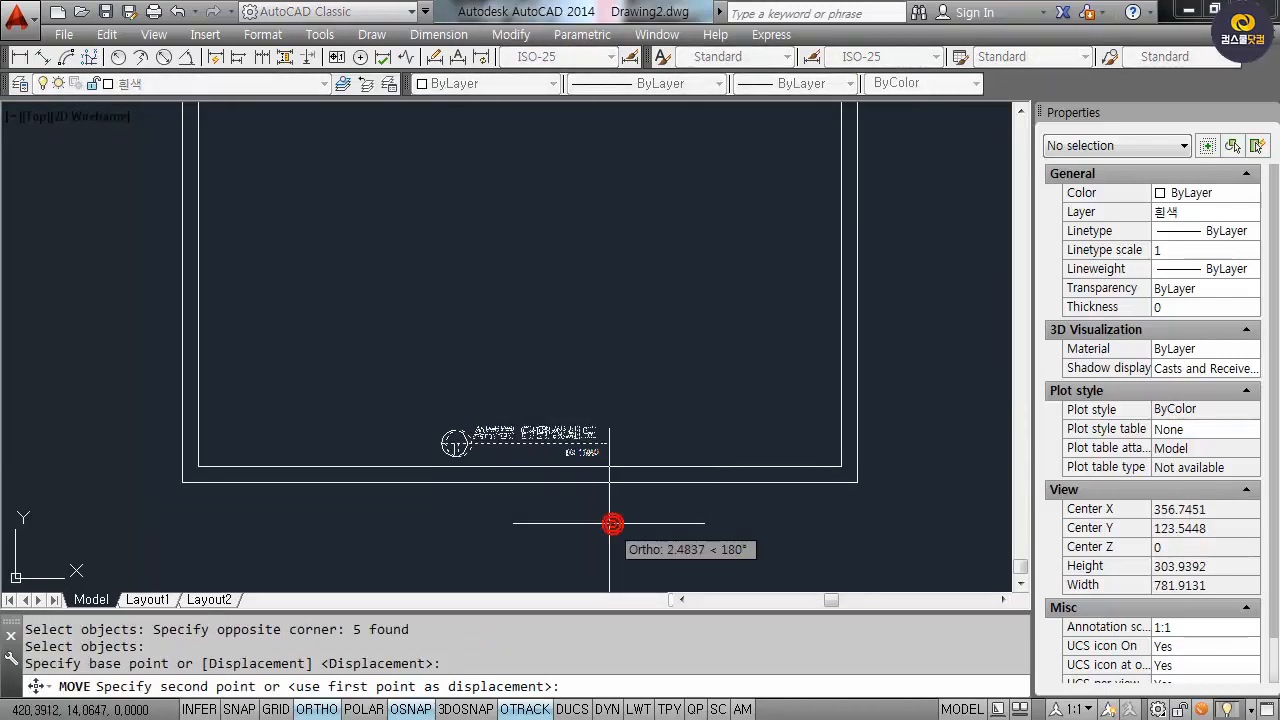
left_click(608, 523)
middle_click_drag(496, 434, 456, 438)
key("space")
left_click(337, 380)
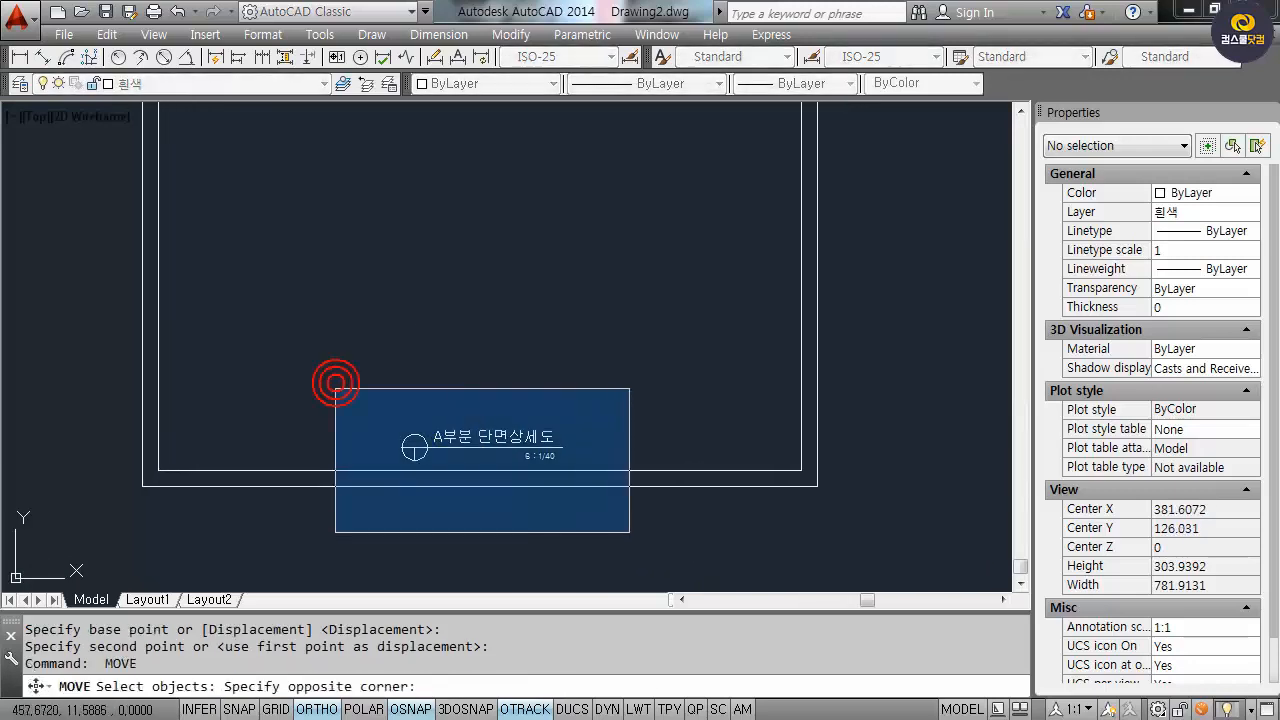
left_click(590, 462)
key("space")
left_click(584, 540)
left_click(584, 539)
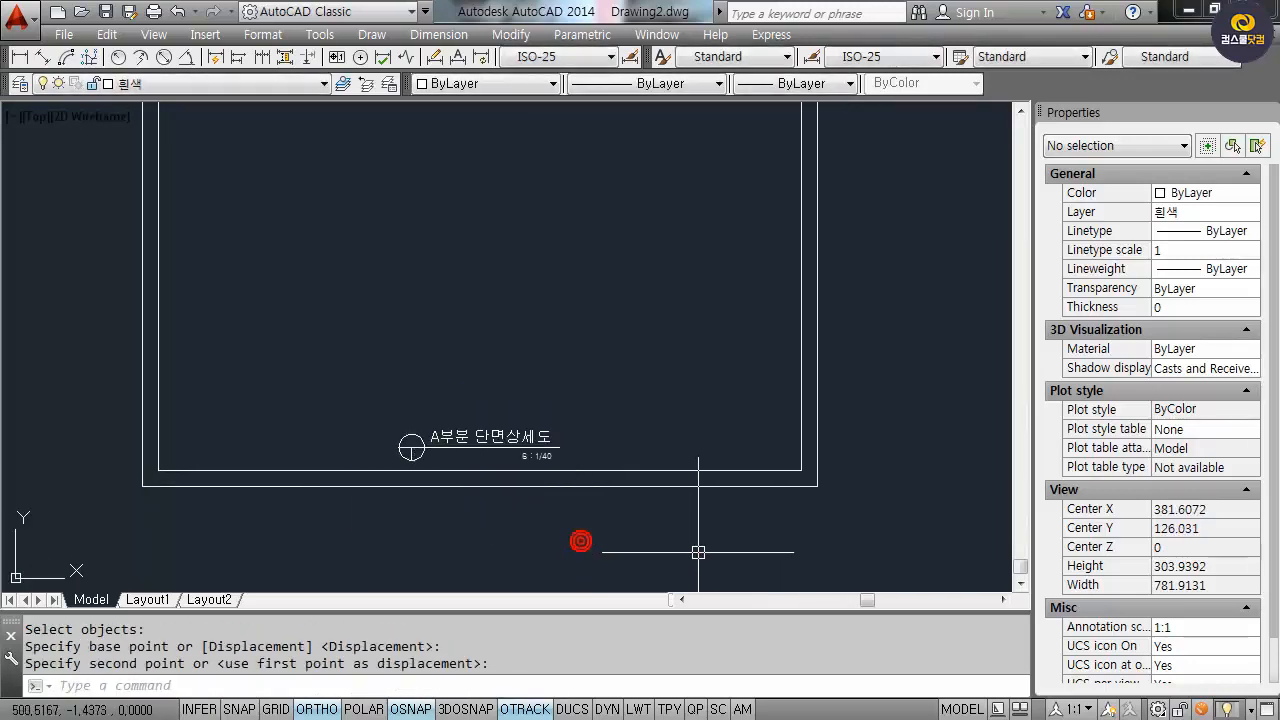
type("z")
key("Return")
type("e")
key("Return")
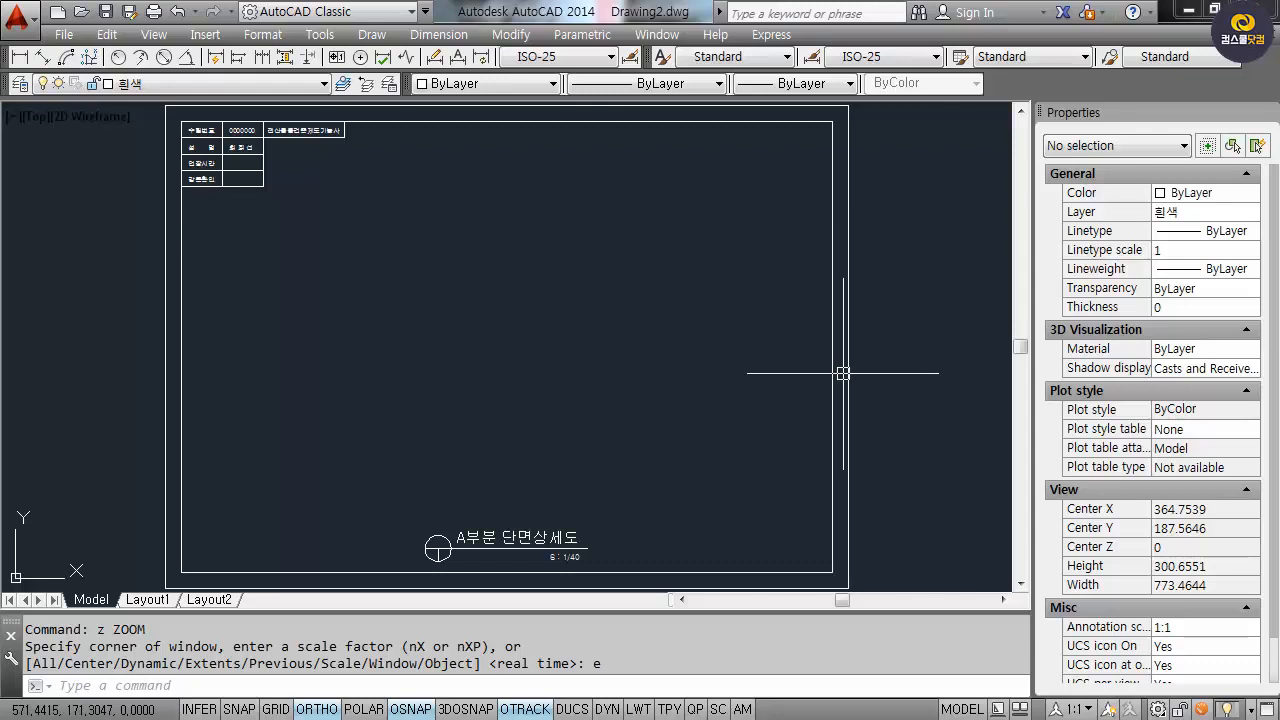
mouse_move(843, 373)
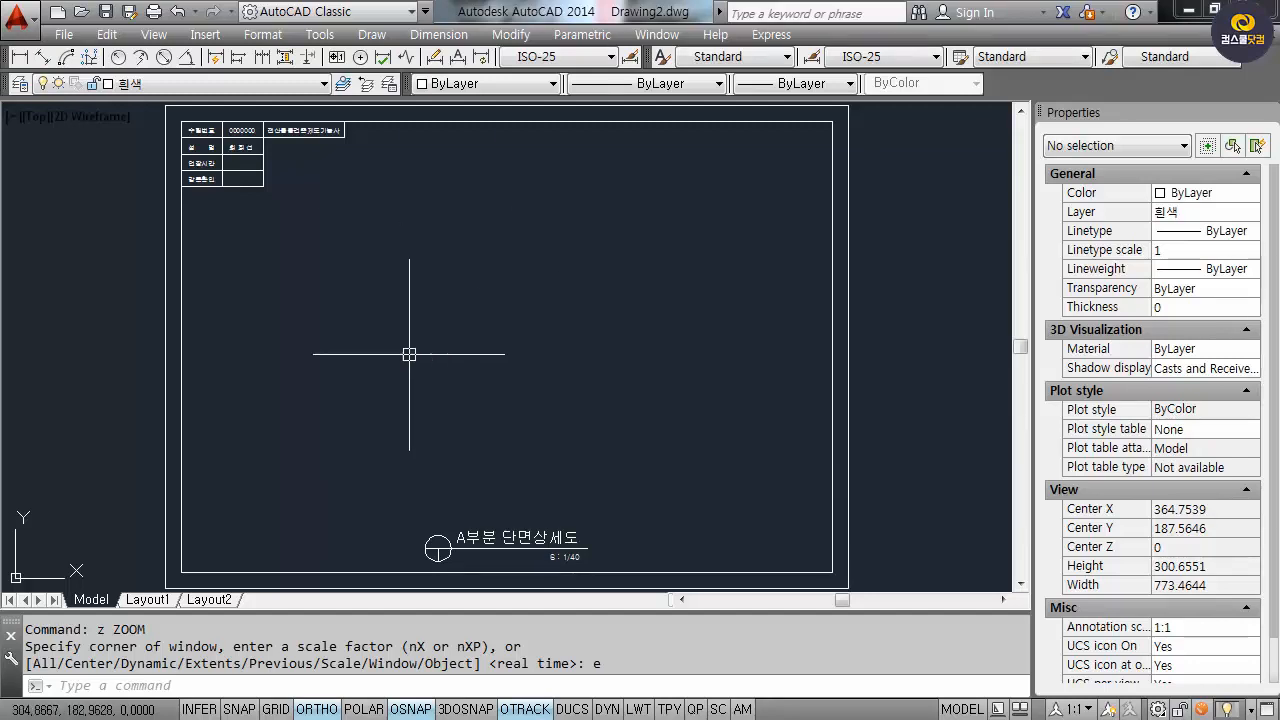
In Save As, browse to D:\★WORK★\★동영상강의★\32.Craftsman…\녹화파일.
left_click(18, 17)
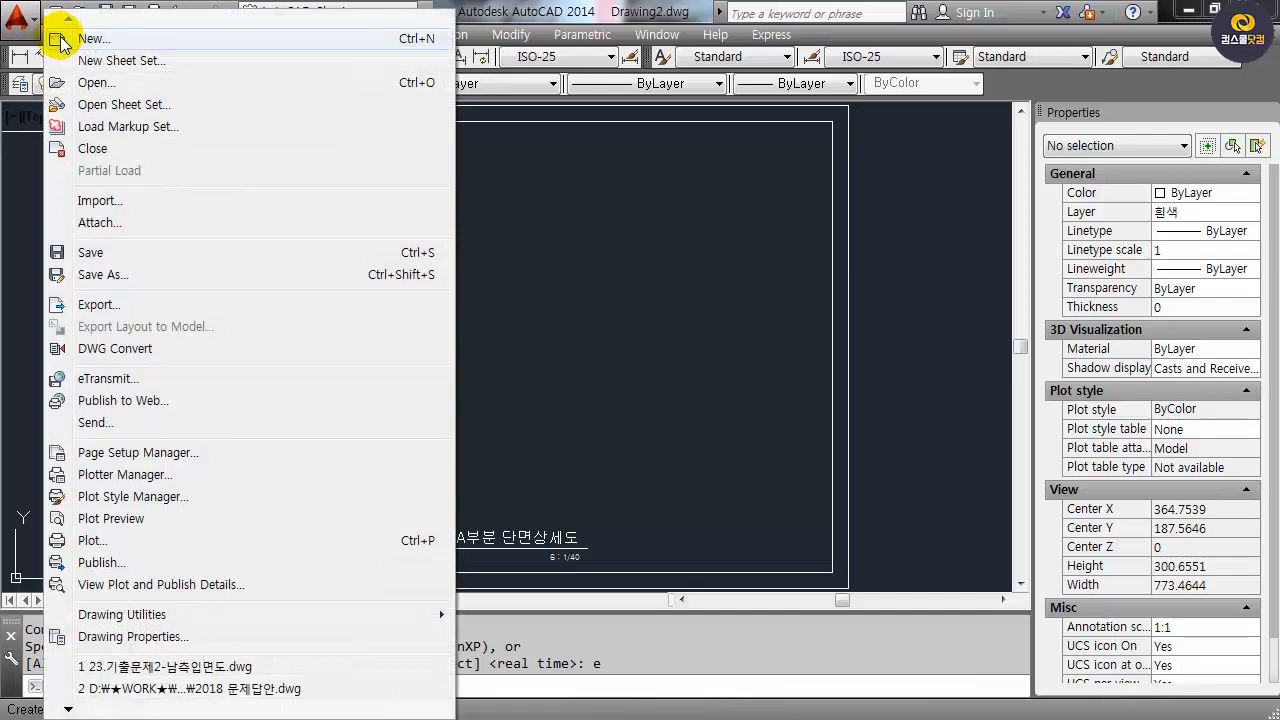
left_click(100, 274)
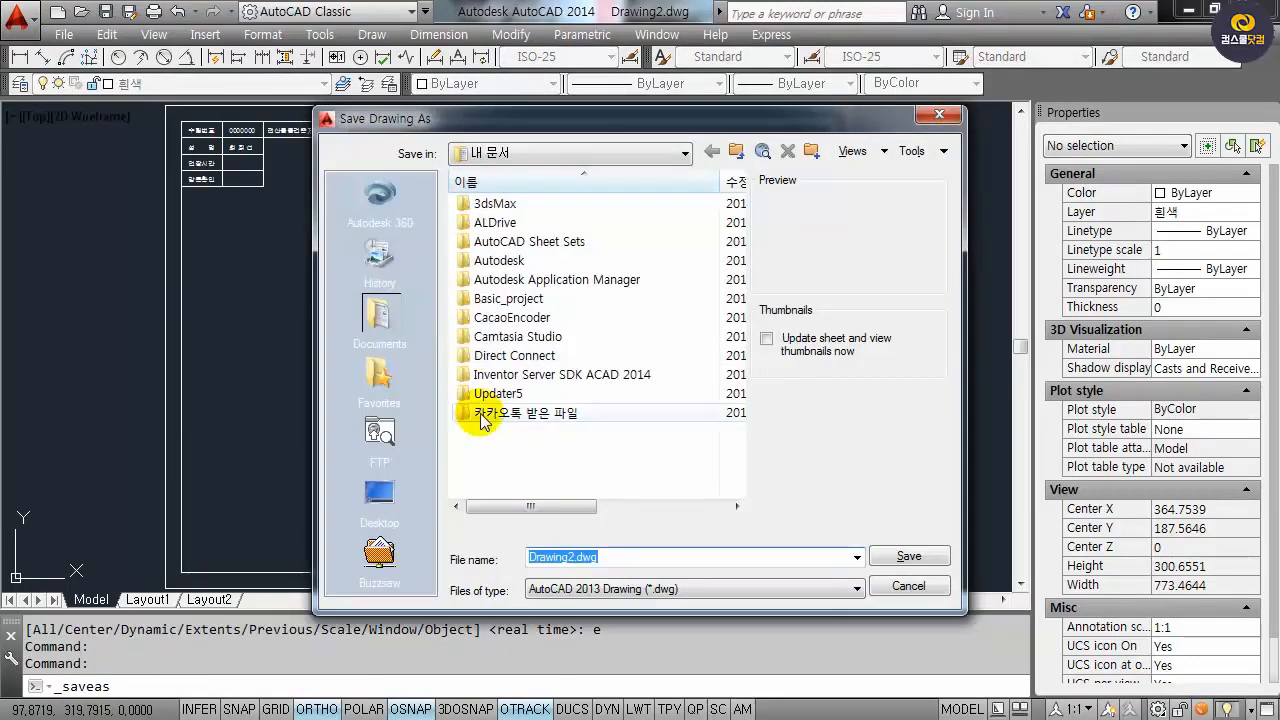
left_click(373, 497)
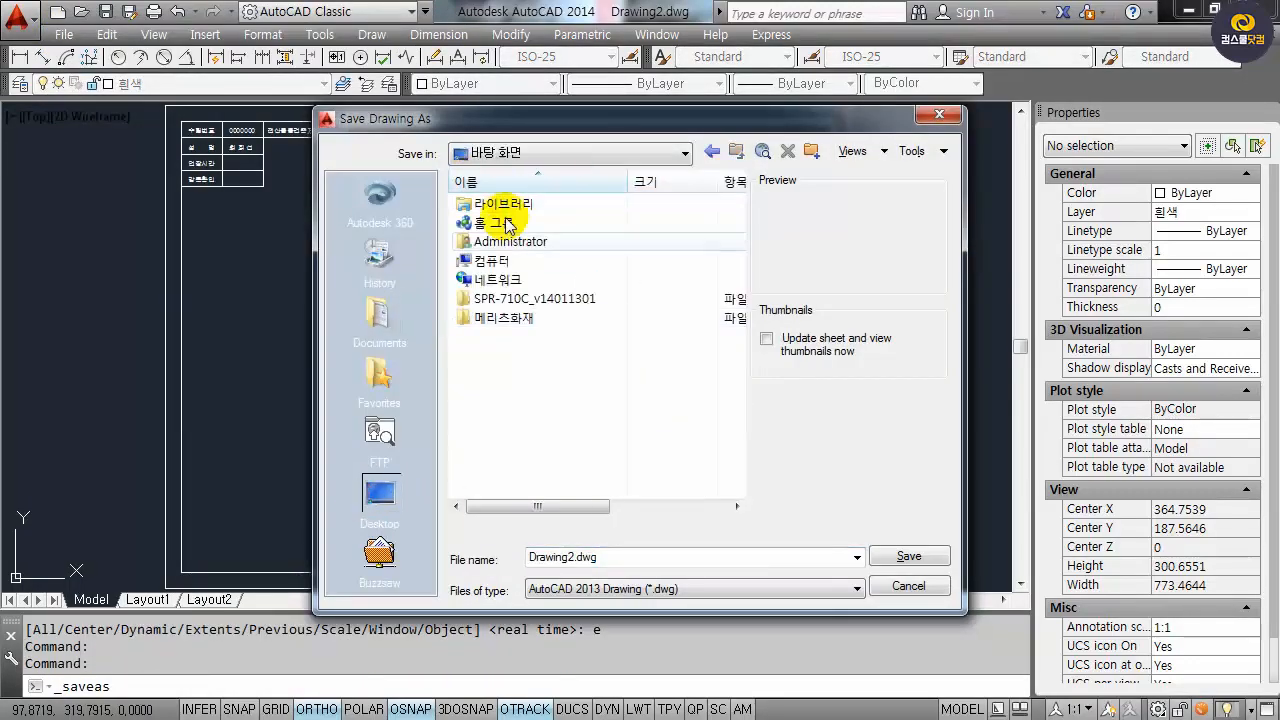
double_click(523, 258)
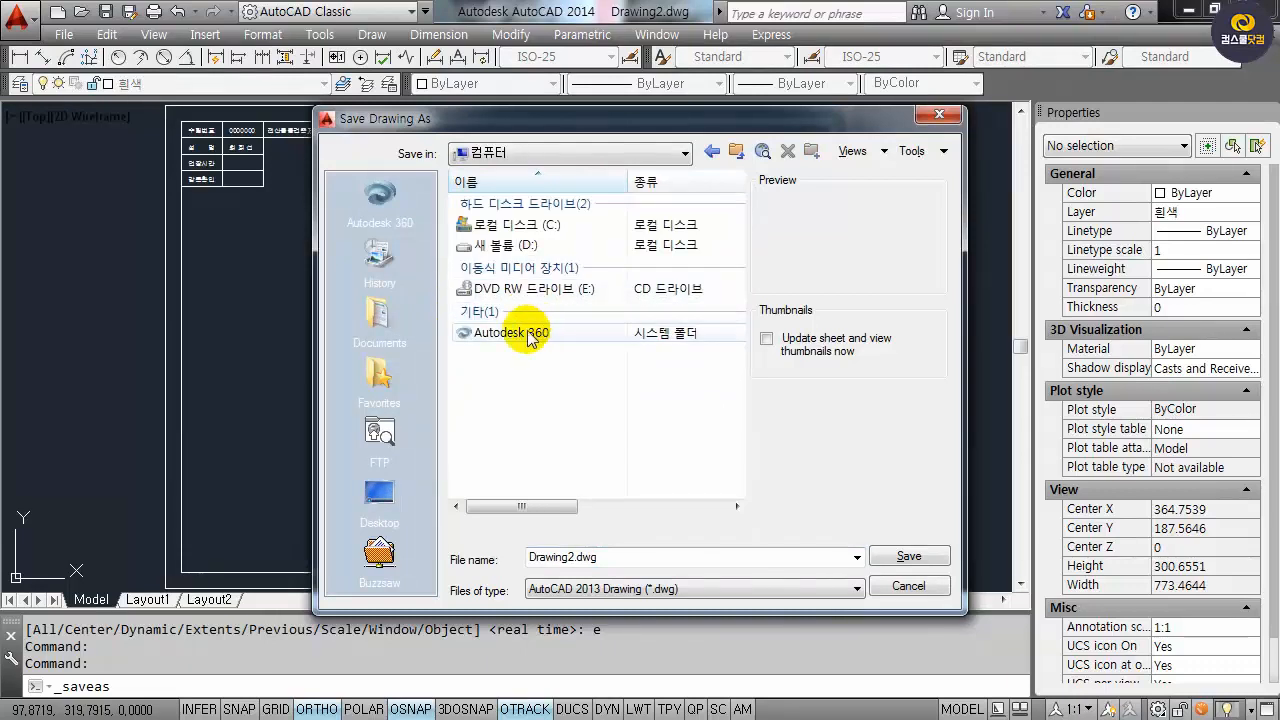
double_click(520, 245)
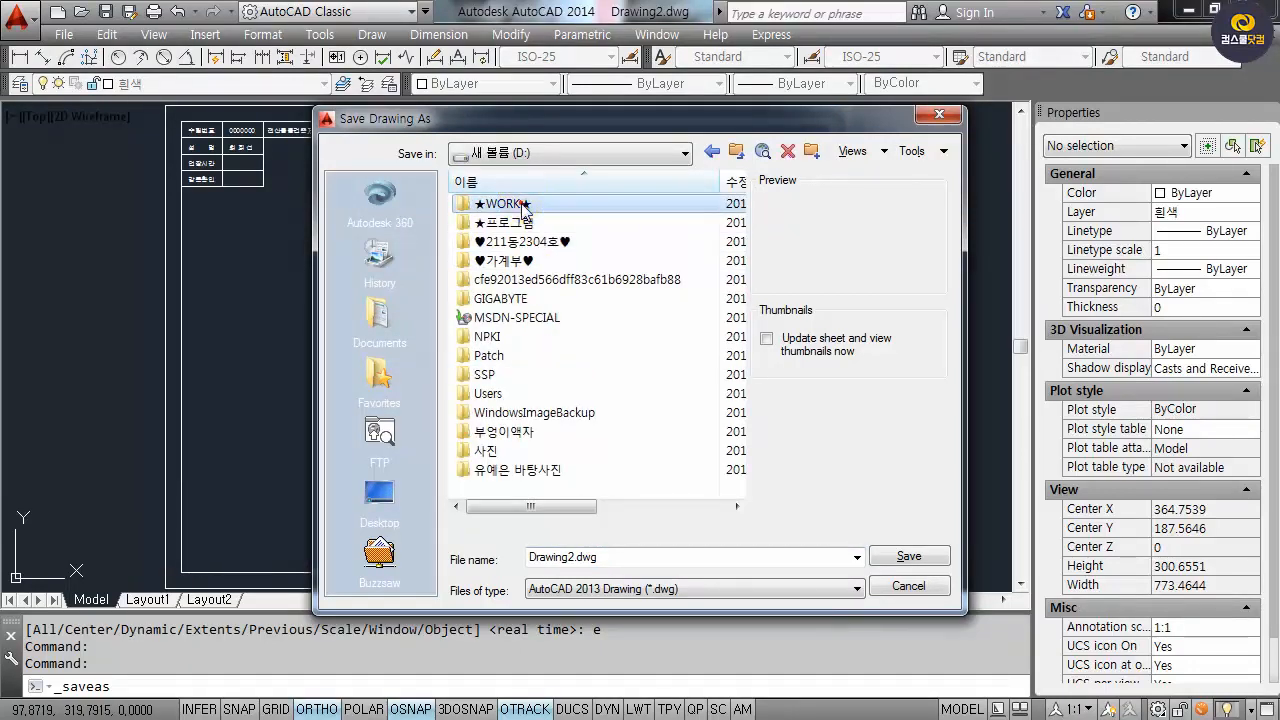
double_click(522, 205)
left_click(514, 182)
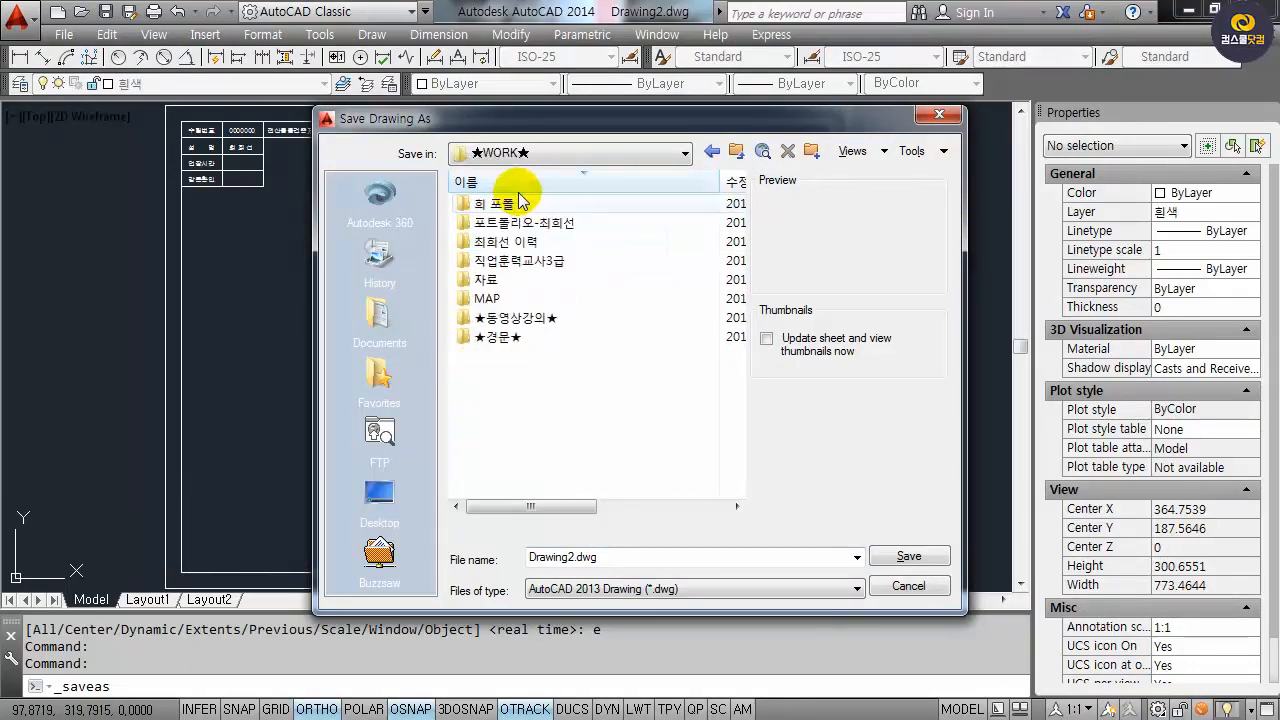
double_click(505, 318)
scroll(615, 428, "down", 3)
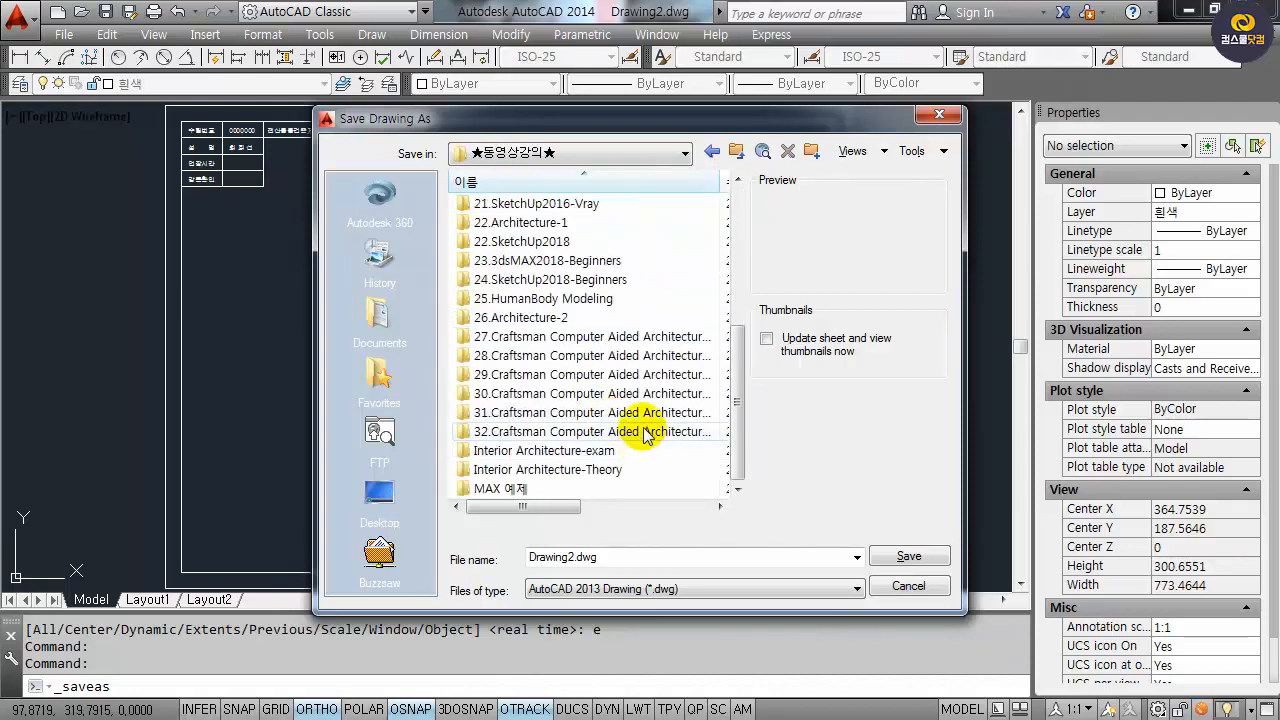
double_click(618, 431)
double_click(519, 294)
Replace the Drawing2 file name with 표제란 and save as 표제란.dwg.
left_click(564, 556)
left_click_drag(573, 556, 343, 530)
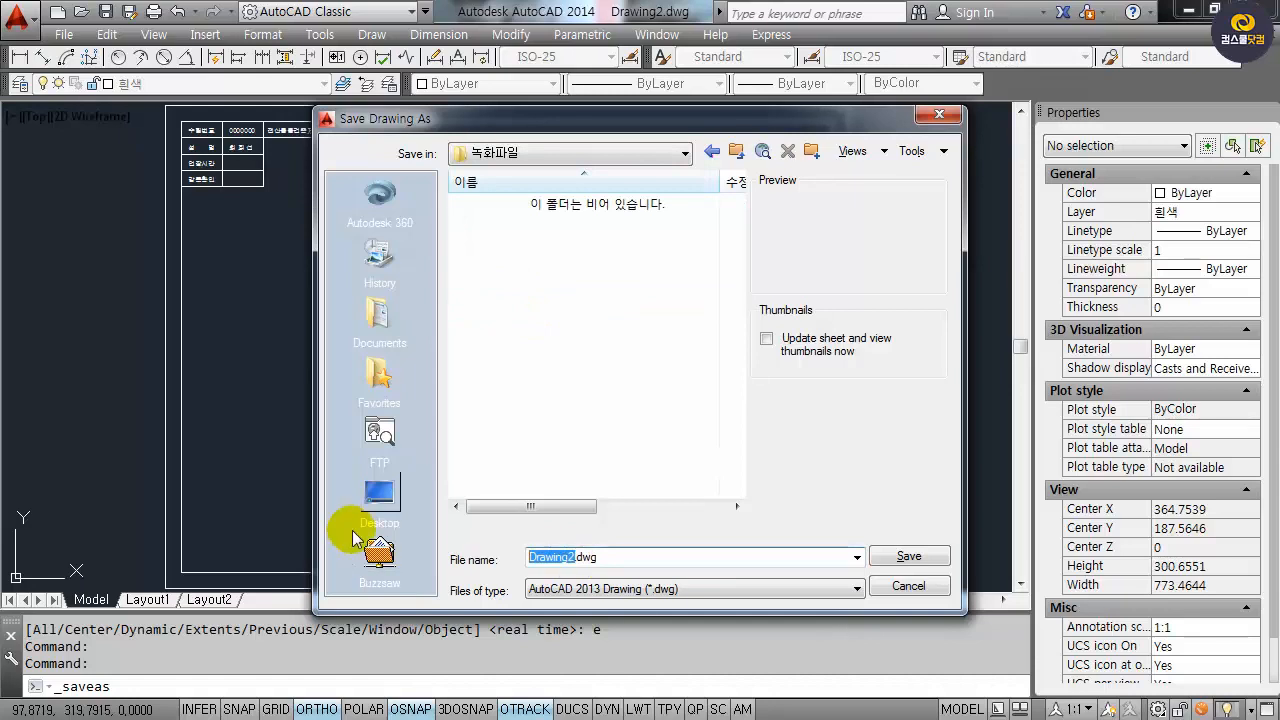
type("vy")
key("BackSpace")
key("BackSpace")
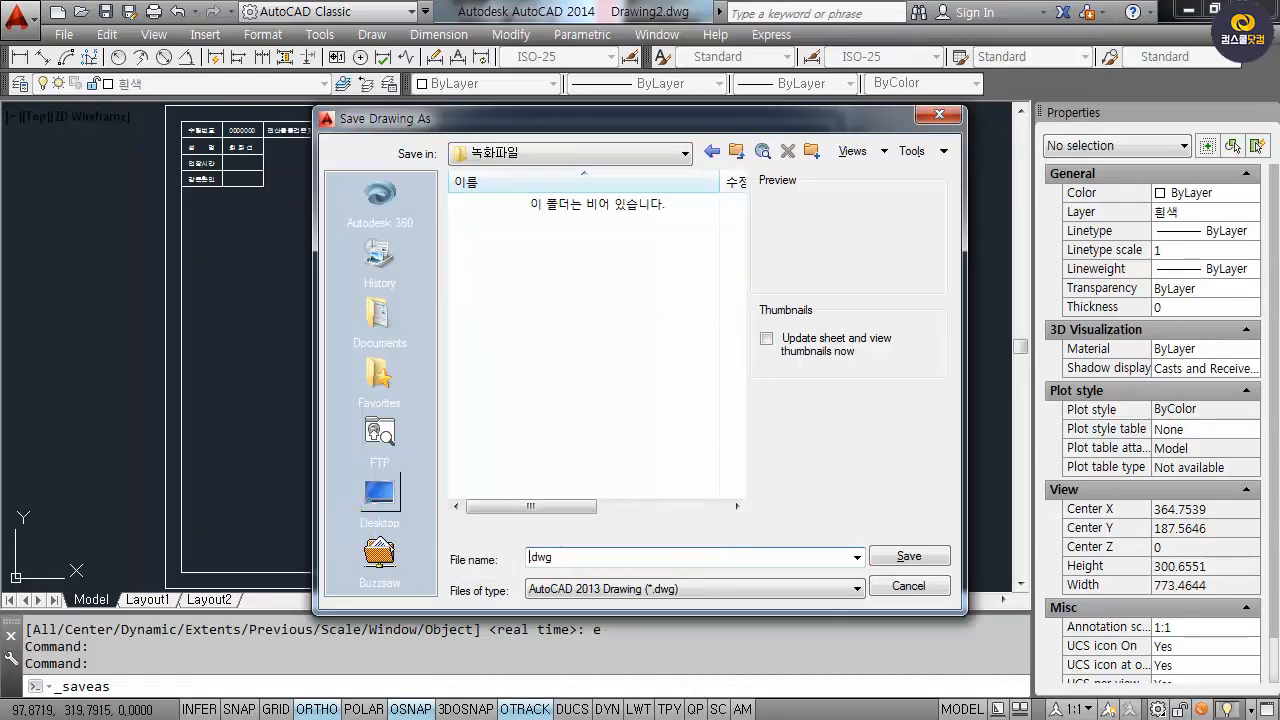
type("푲")
type("제란")
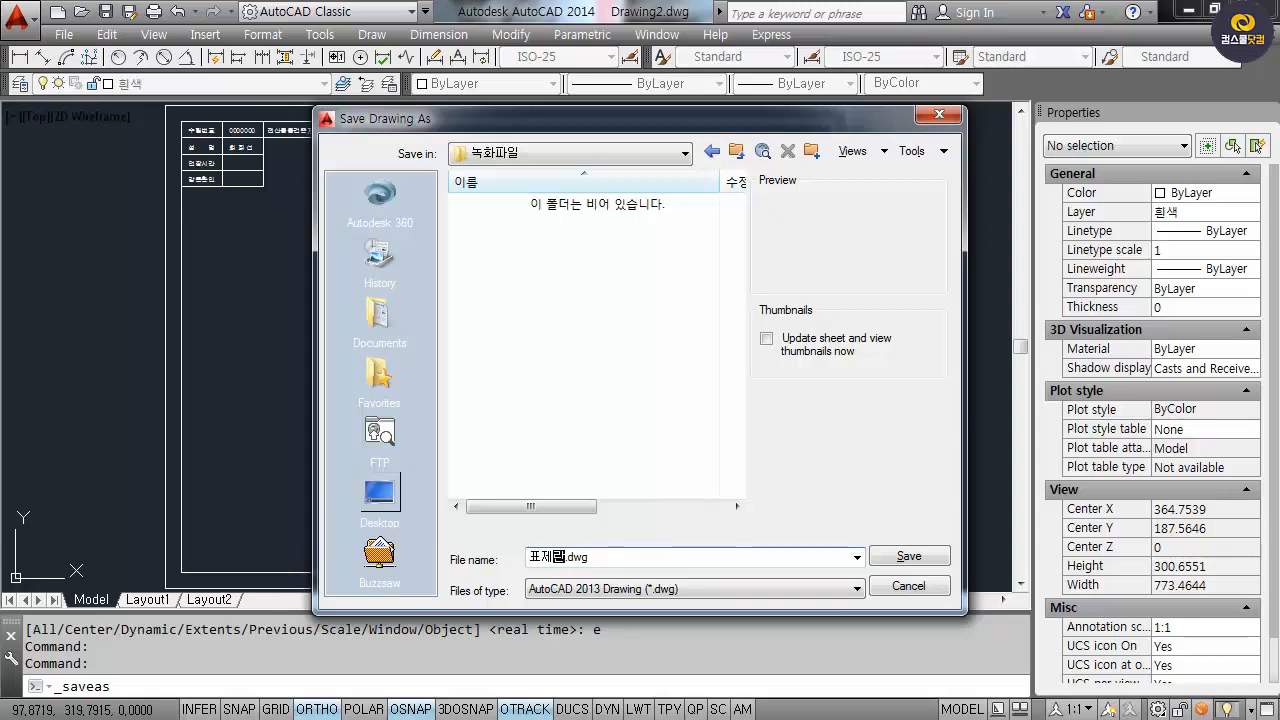
key("Return")
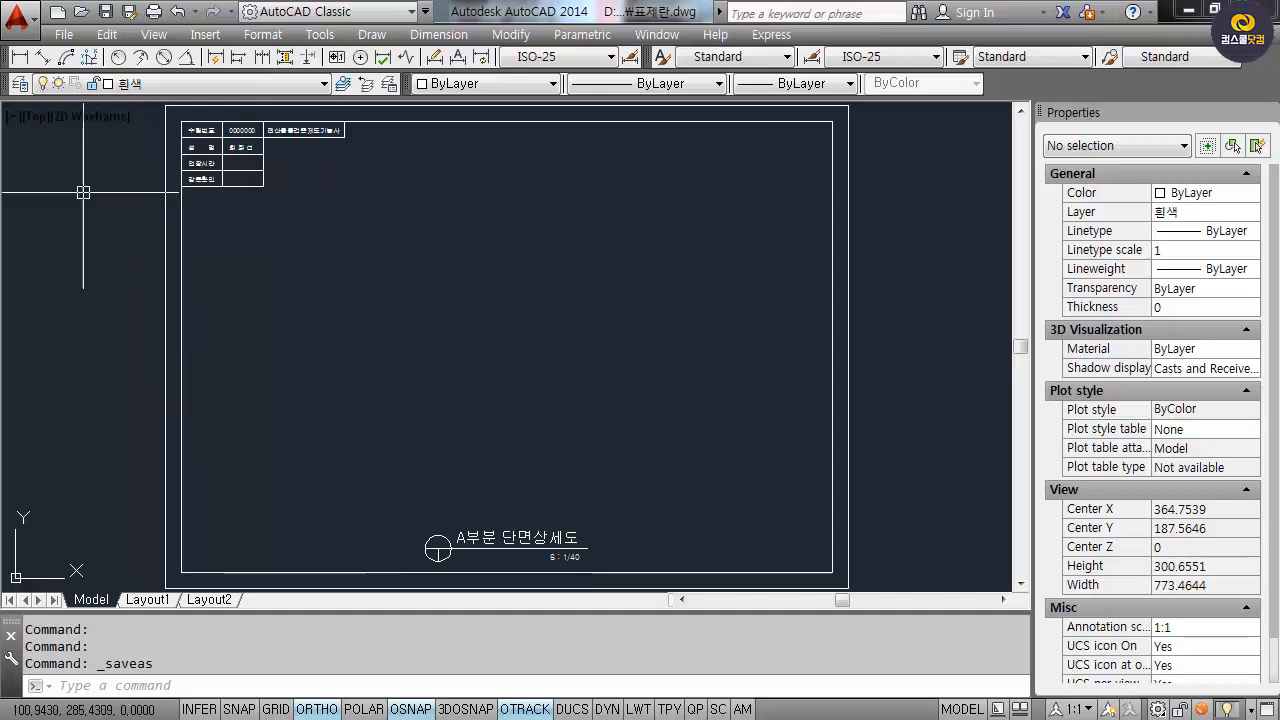
Use Save As, replacing the name 표제란 with A부분단면상세도, to store a copy.
left_click(33, 29)
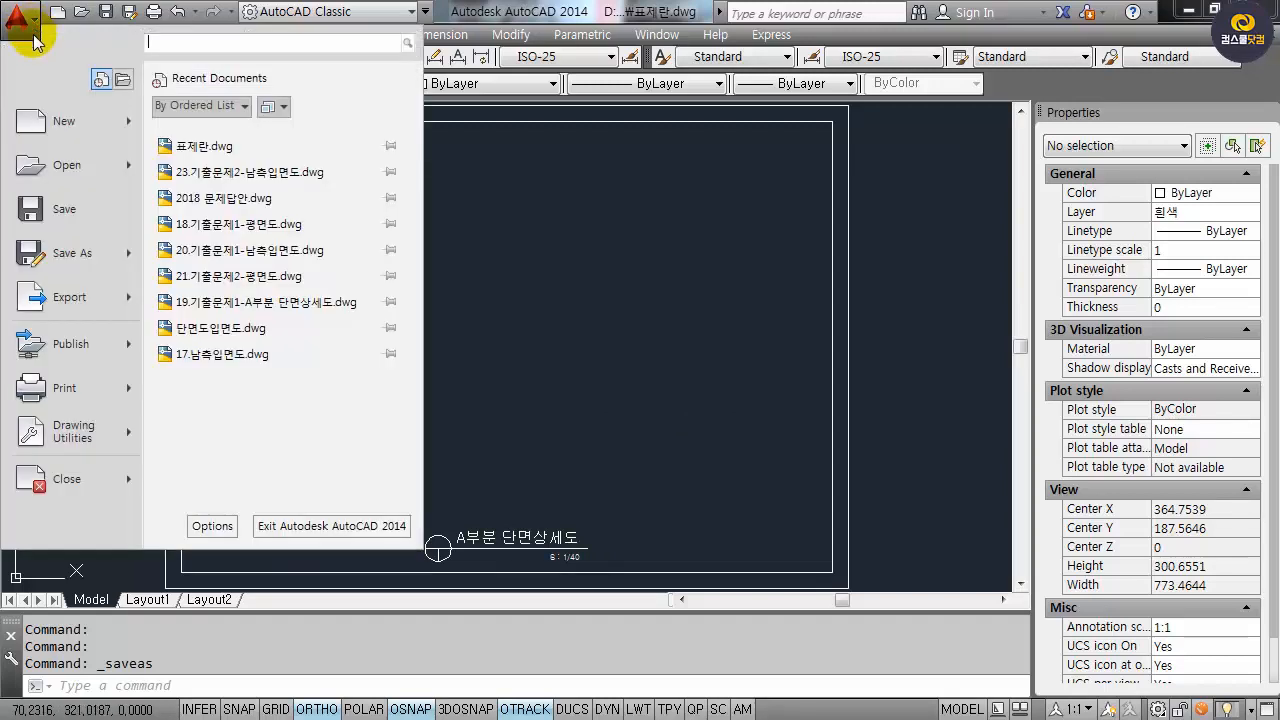
left_click(99, 262)
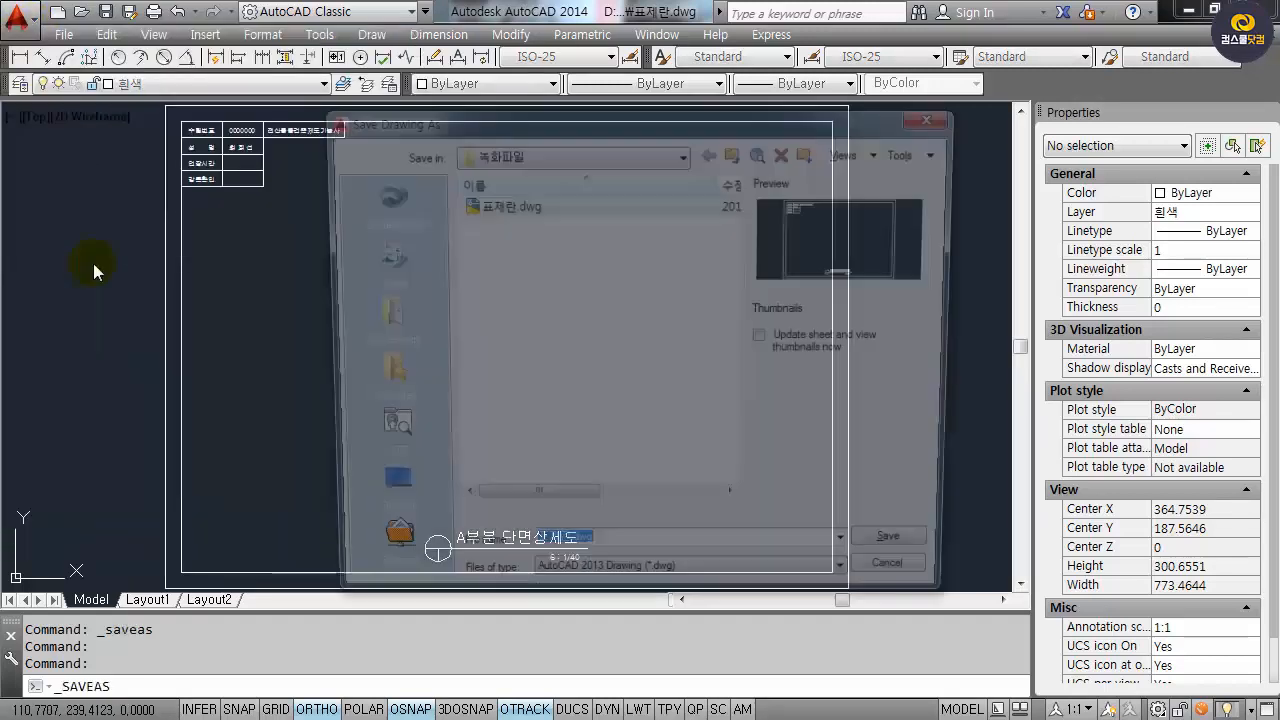
left_click_drag(566, 557, 418, 560)
key("BackSpace")
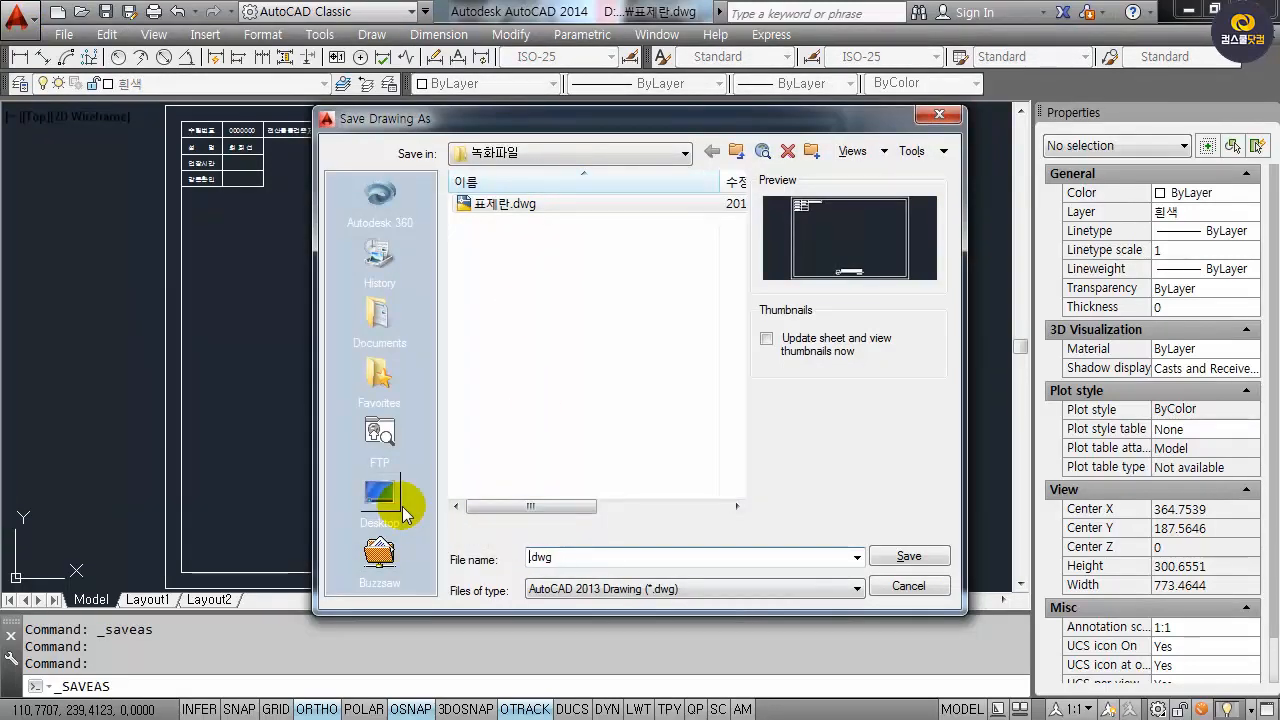
type("aq")
key("BackSpace")
key("BackSpace")
type("A부분")
type("ㄷ")
type("단면상세")
type("도")
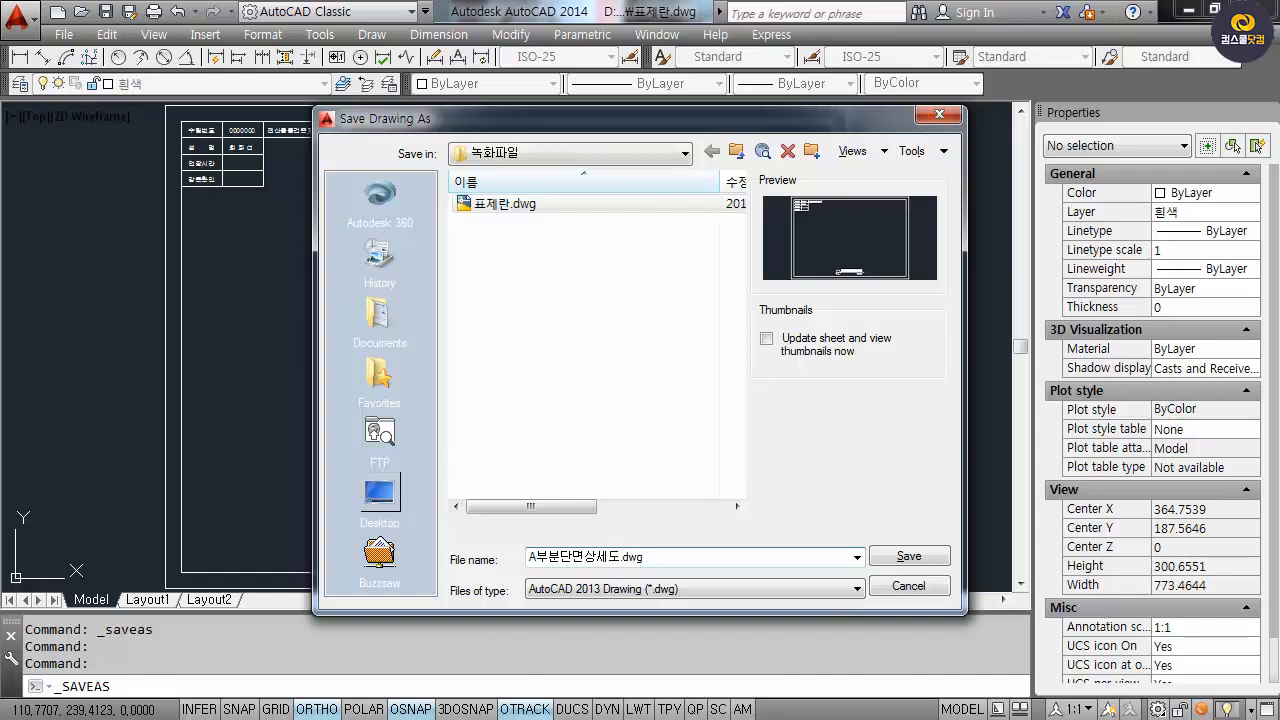
key("Return")
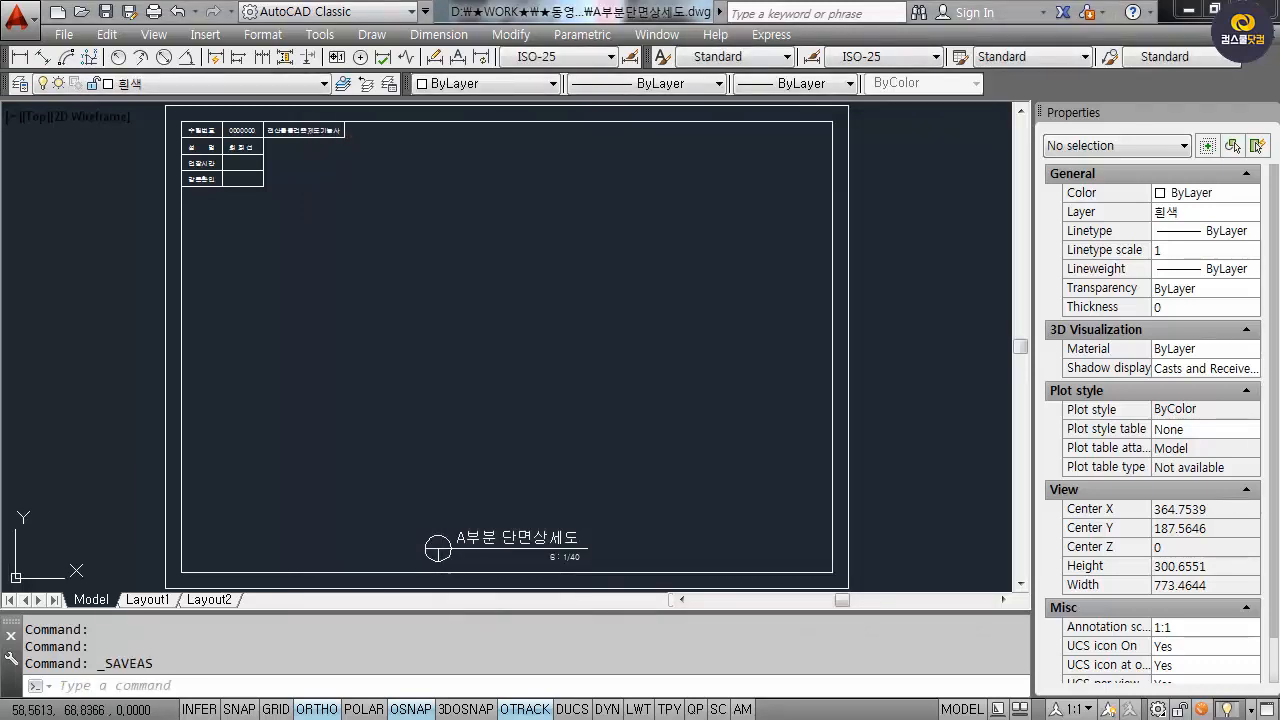
left_click_drag(0, 84, 640, 96)
left_click(266, 246)
left_click(477, 223)
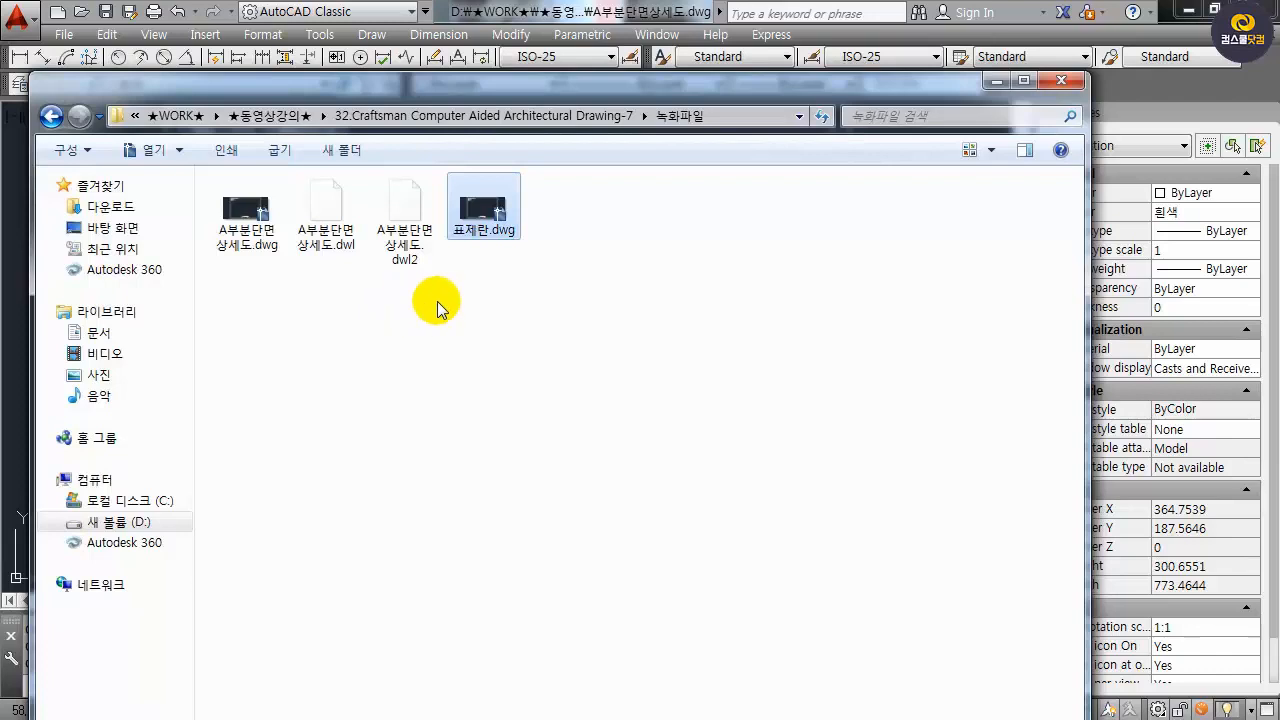
left_click(262, 255)
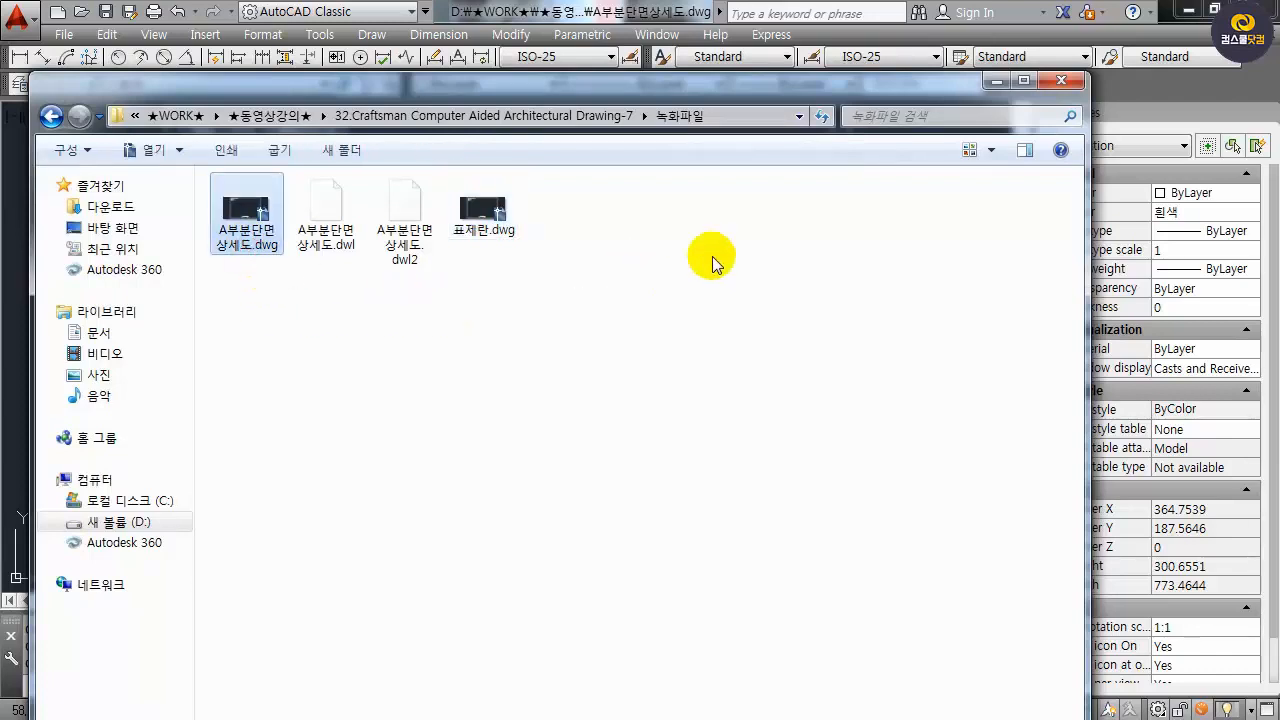
left_click_drag(936, 85, 0, 100)
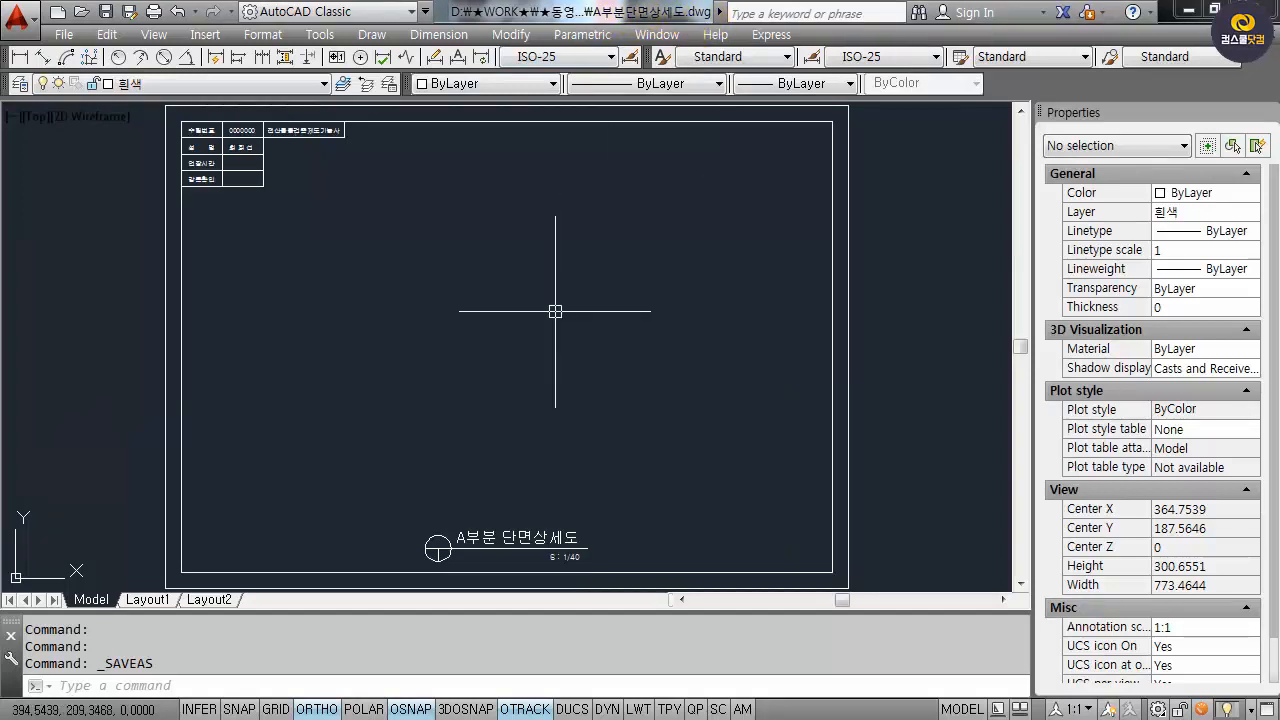
Zoom out and pan so the whole sheet is visible, cancelling a Save As.
left_click(513, 290)
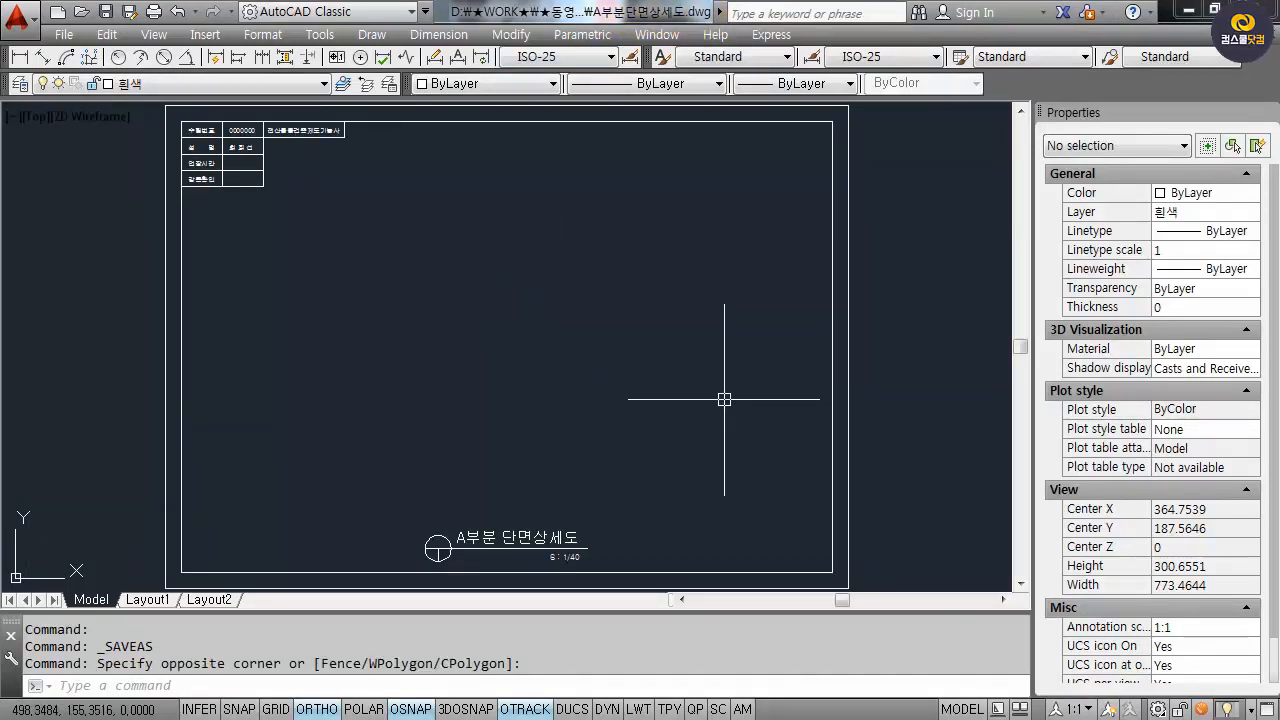
scroll(723, 394, "down", 3)
middle_click_drag(766, 406, 727, 381)
key("ctrl+shift+s")
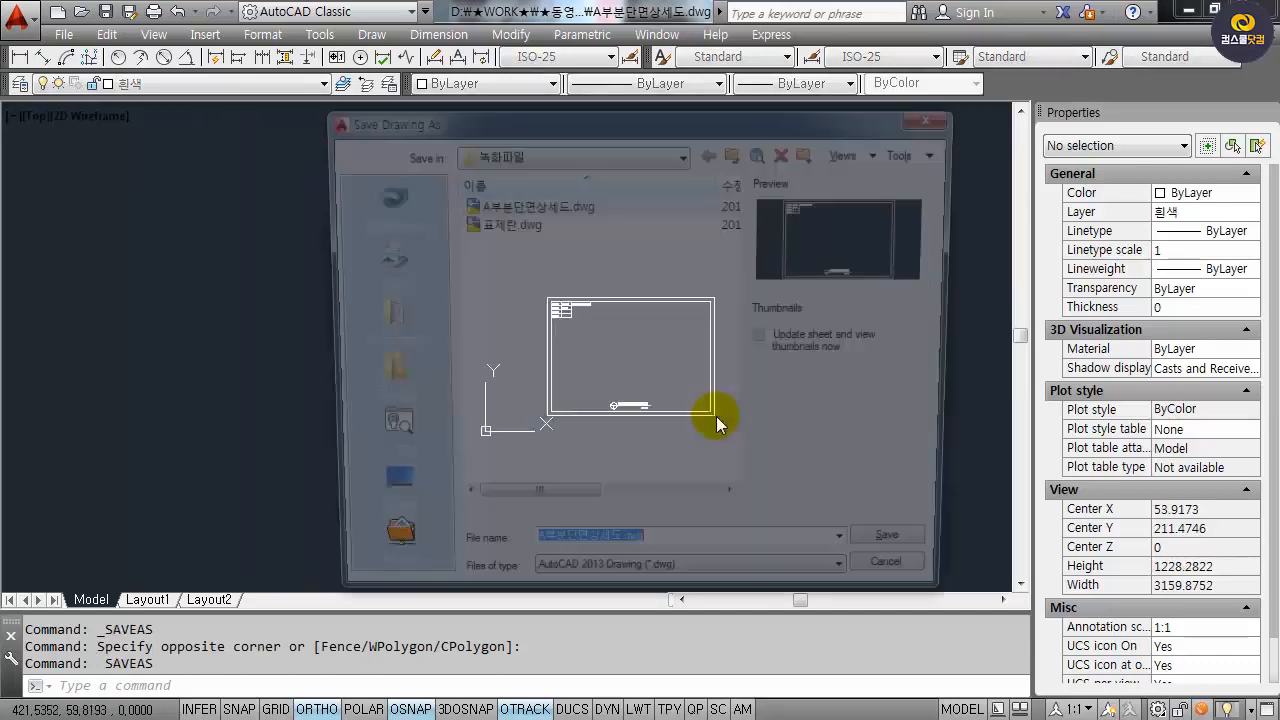
key("Escape")
key("Escape")
Scale the whole sheet by a factor of 40 from its lower-left corner.
type("s")
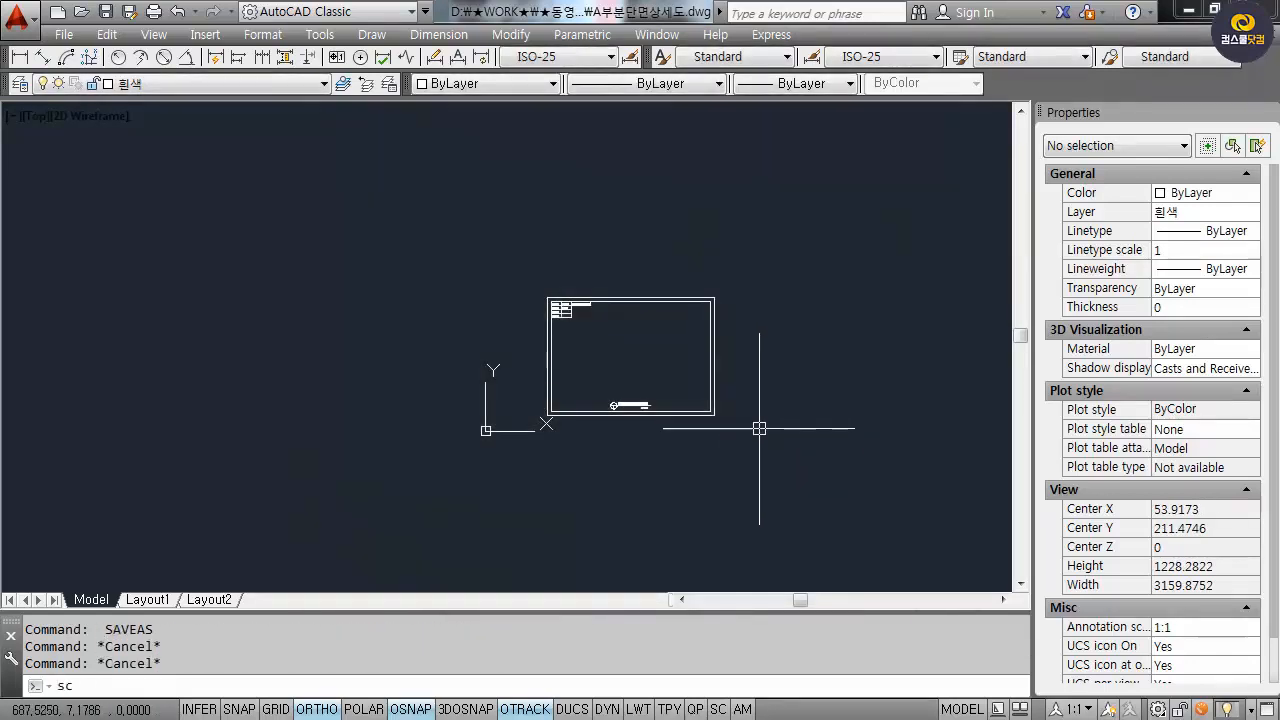
type("c")
key("Return")
scroll(660, 435, "up", 6)
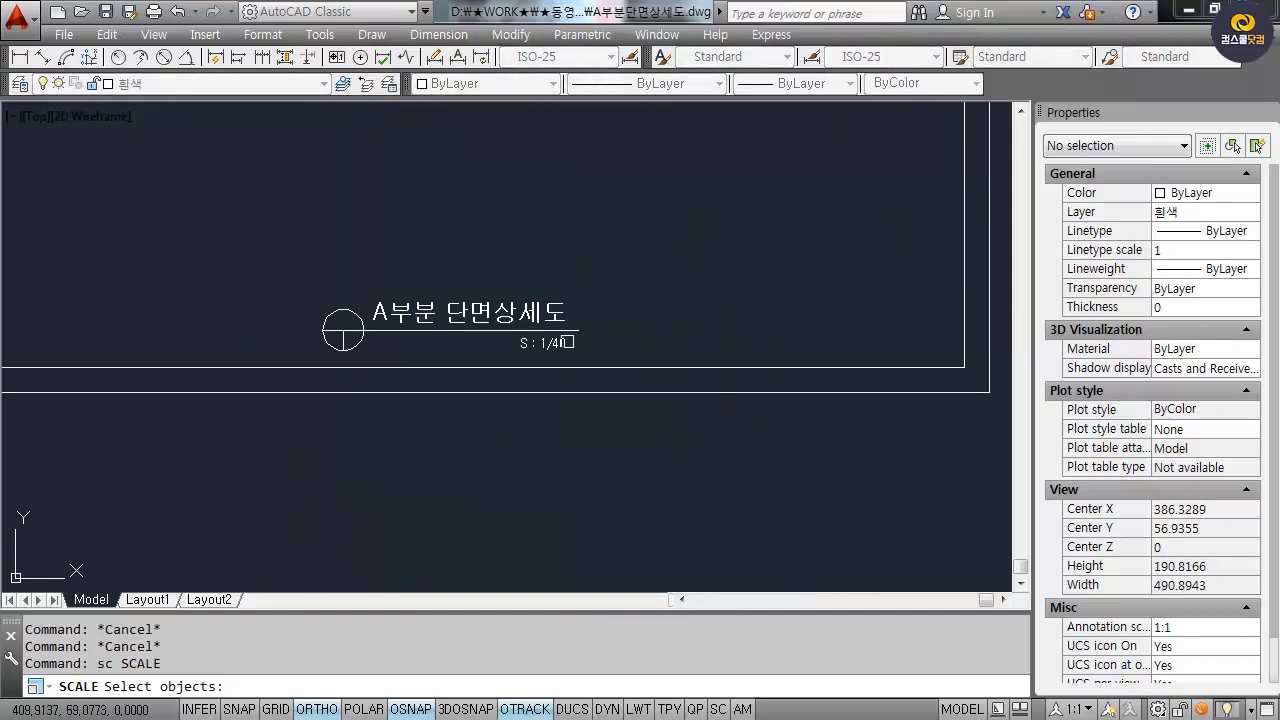
scroll(567, 342, "down", 8)
left_click(809, 490)
left_click(374, 236)
key("Return")
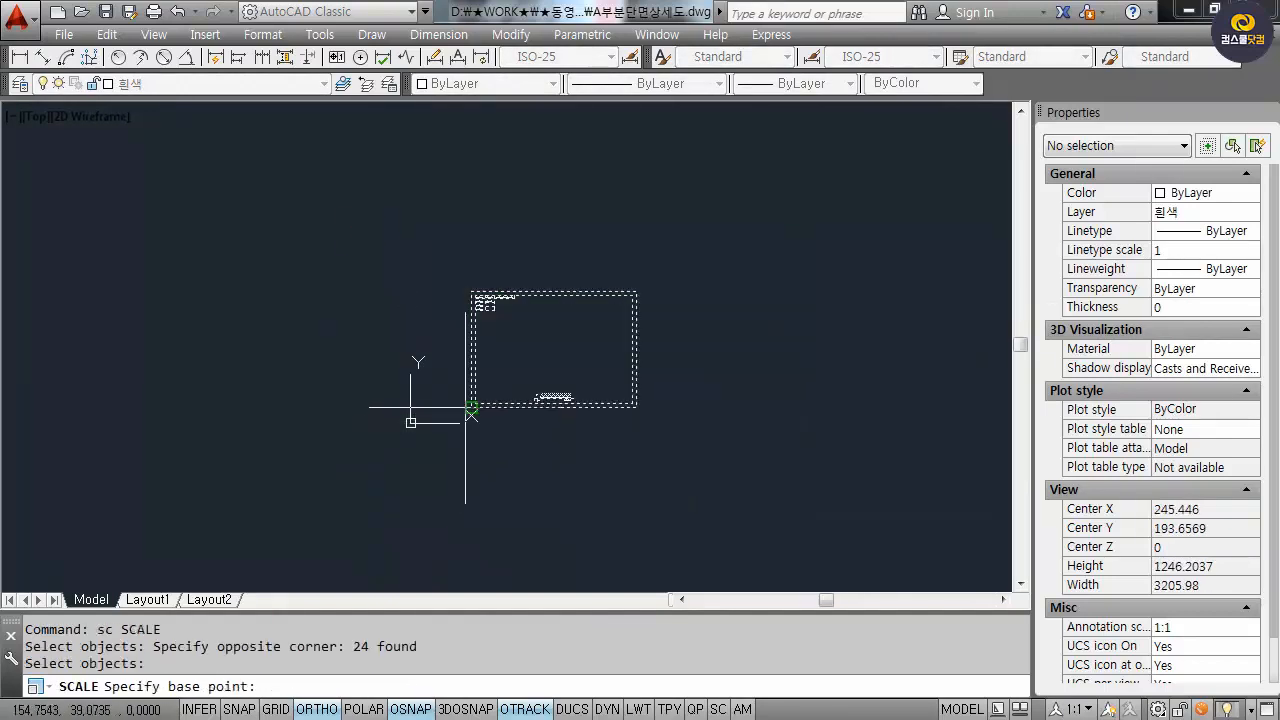
left_click(471, 408)
type("40")
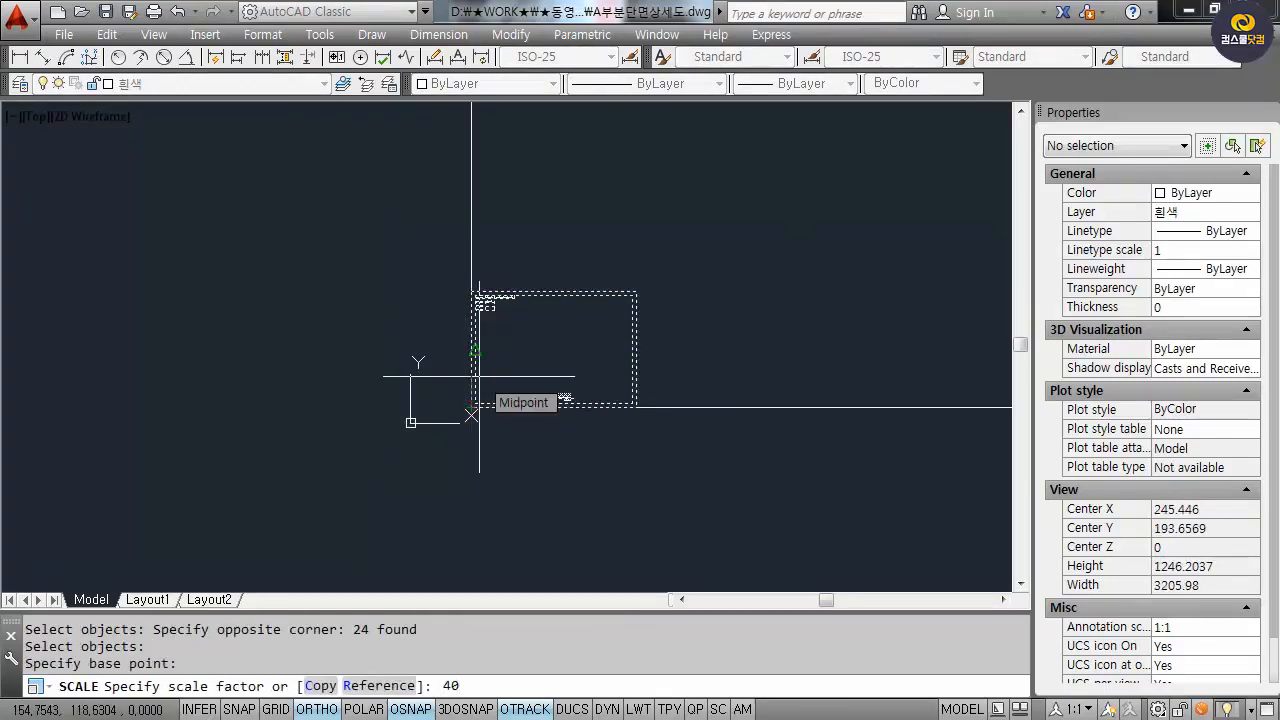
key("Return")
Zoom to extents (Z, E) to fit the enlarged sheet in view.
type("z")
key("Return")
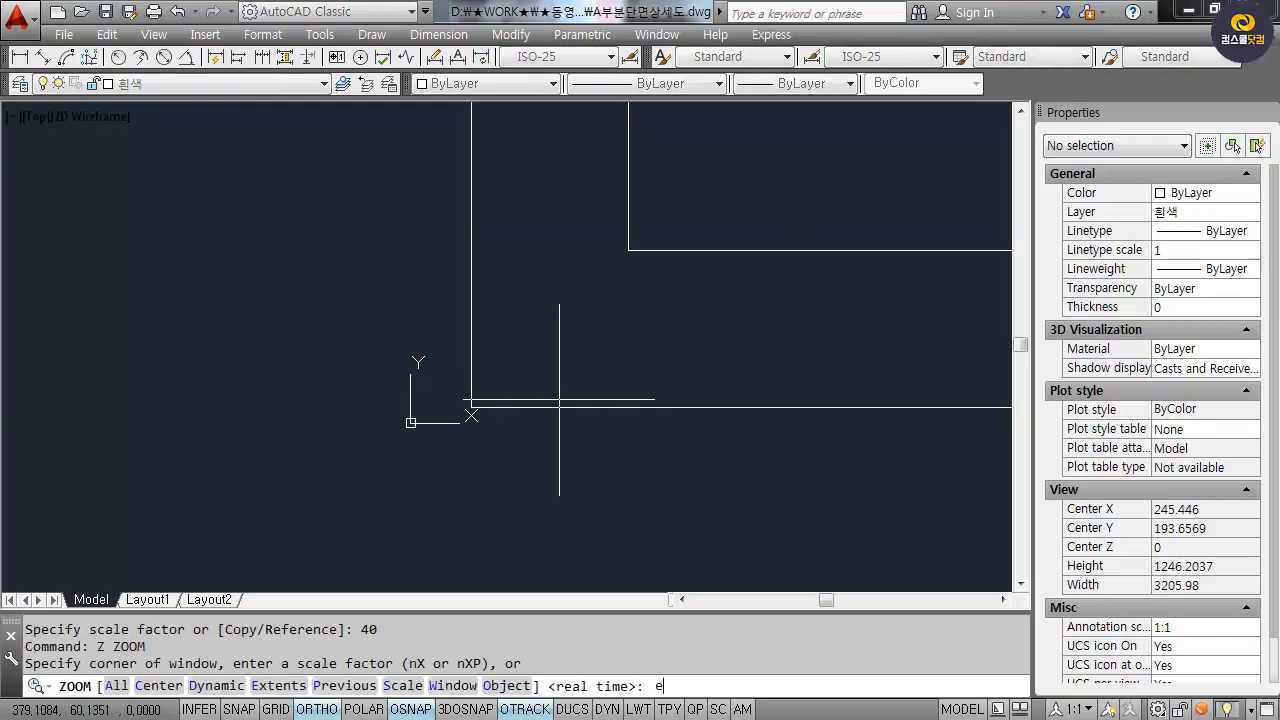
type("e")
key("Return")
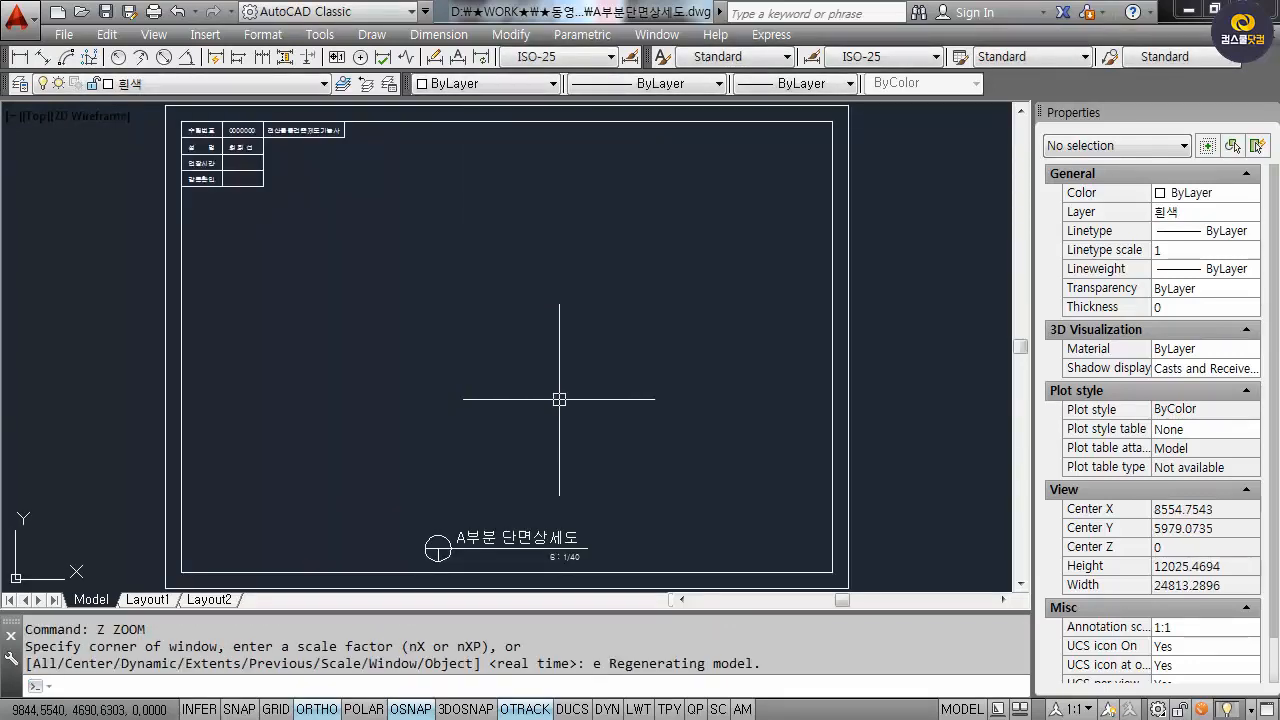